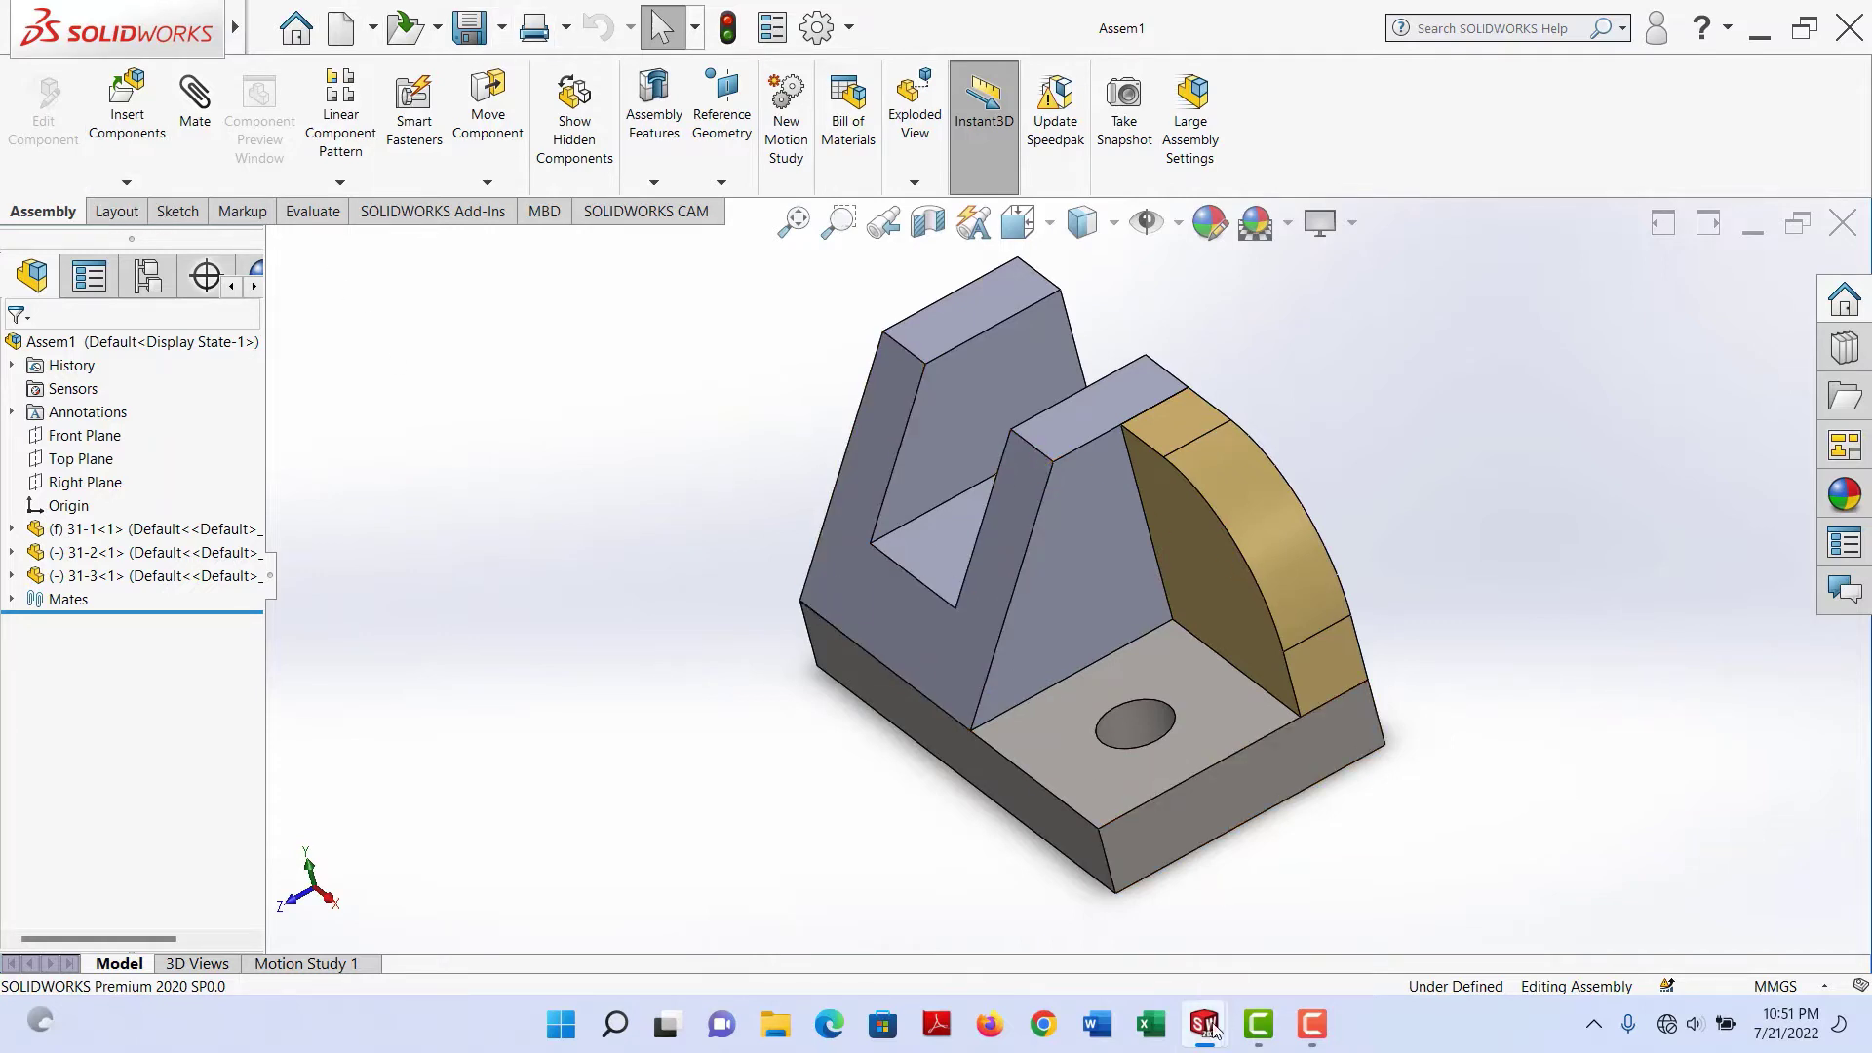
Switch to the empty SOLIDWORKS window and create a new assembly document
{"action": "mouse_move", "coordinate": [1208, 1026]}
{"action": "left_click", "coordinate": [1117, 936]}
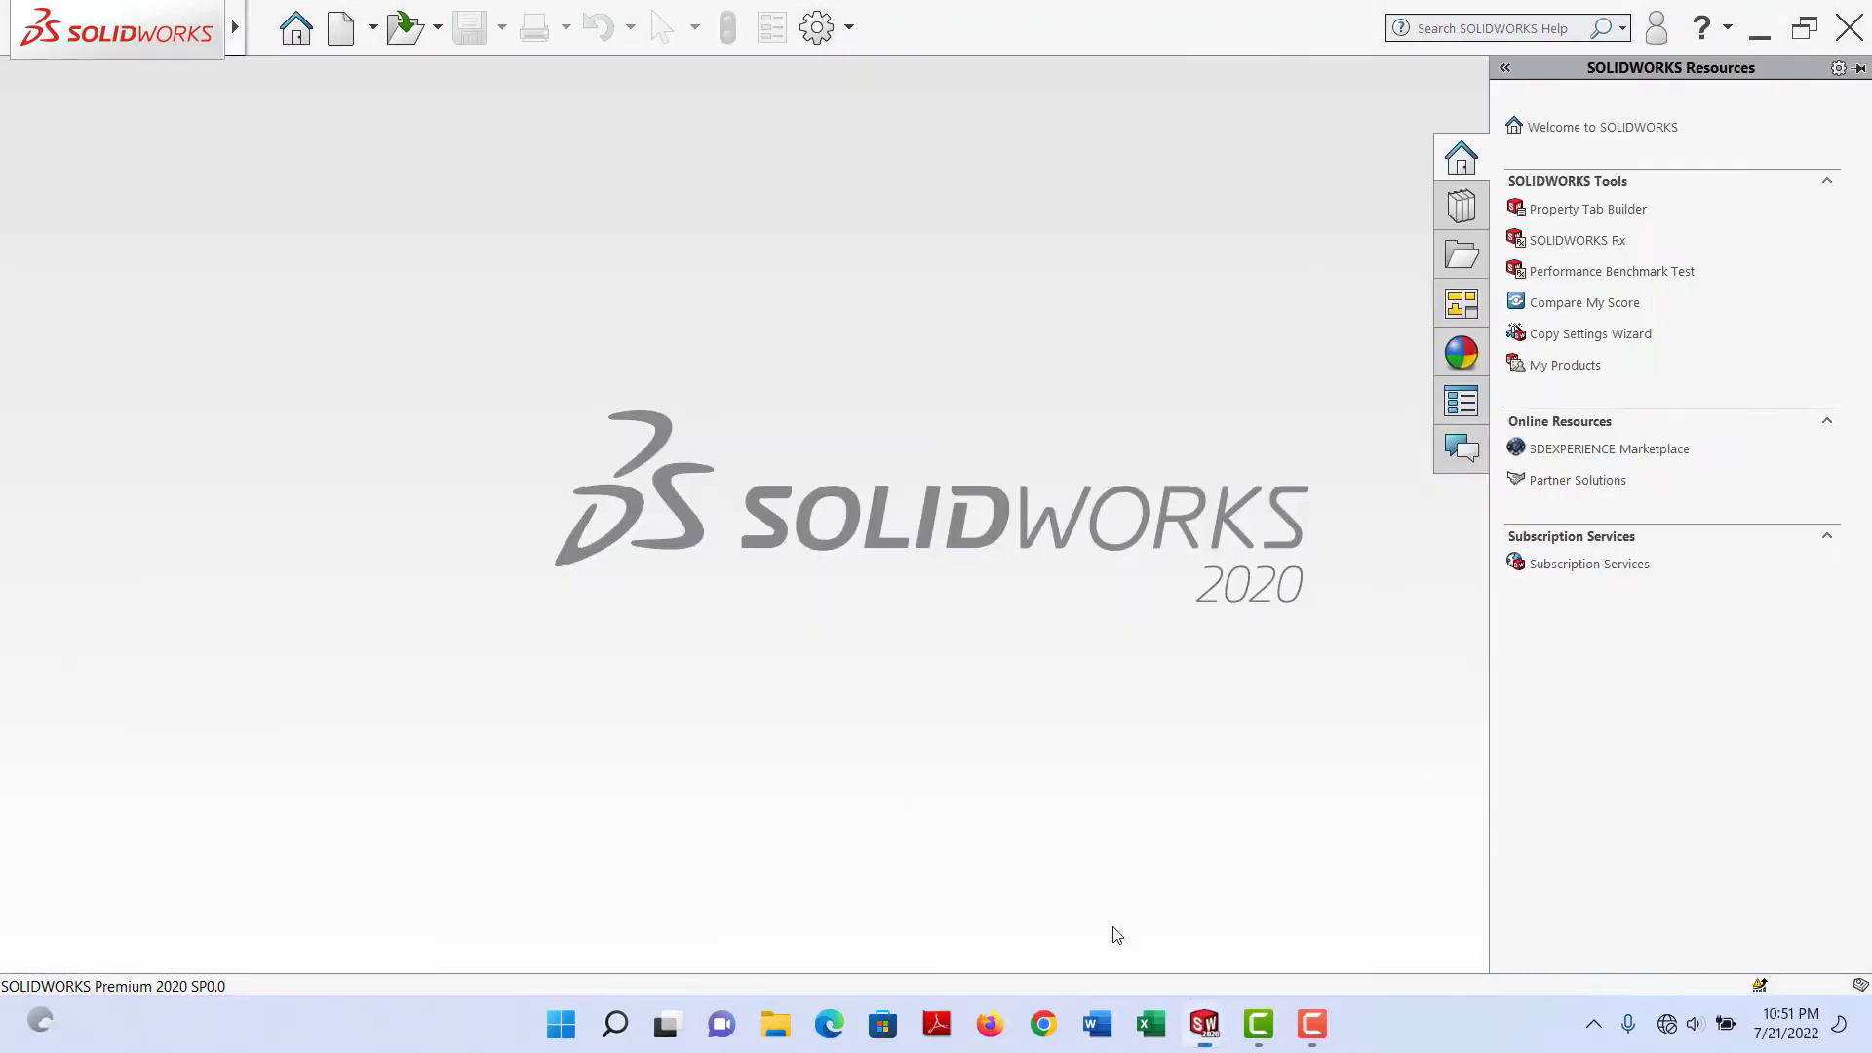
{"action": "left_click", "coordinate": [372, 29]}
{"action": "left_click", "coordinate": [370, 63]}
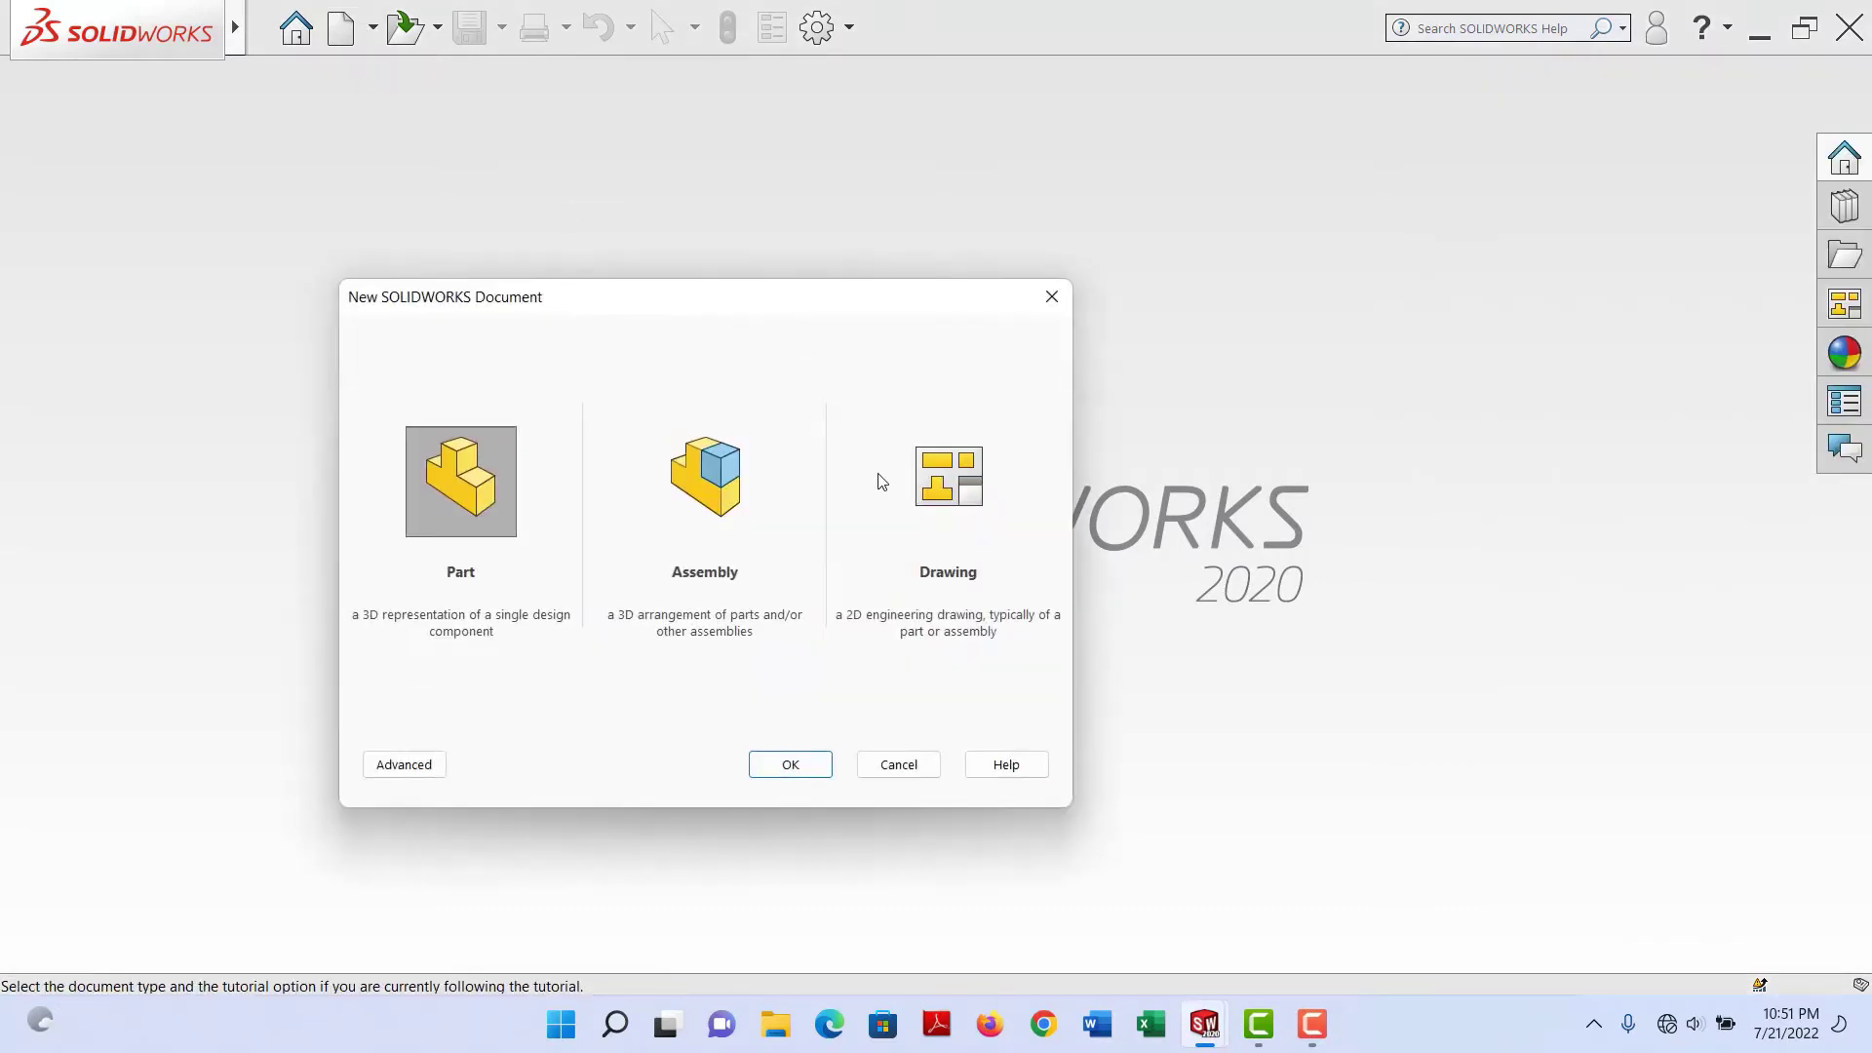
{"action": "left_click", "coordinate": [724, 492]}
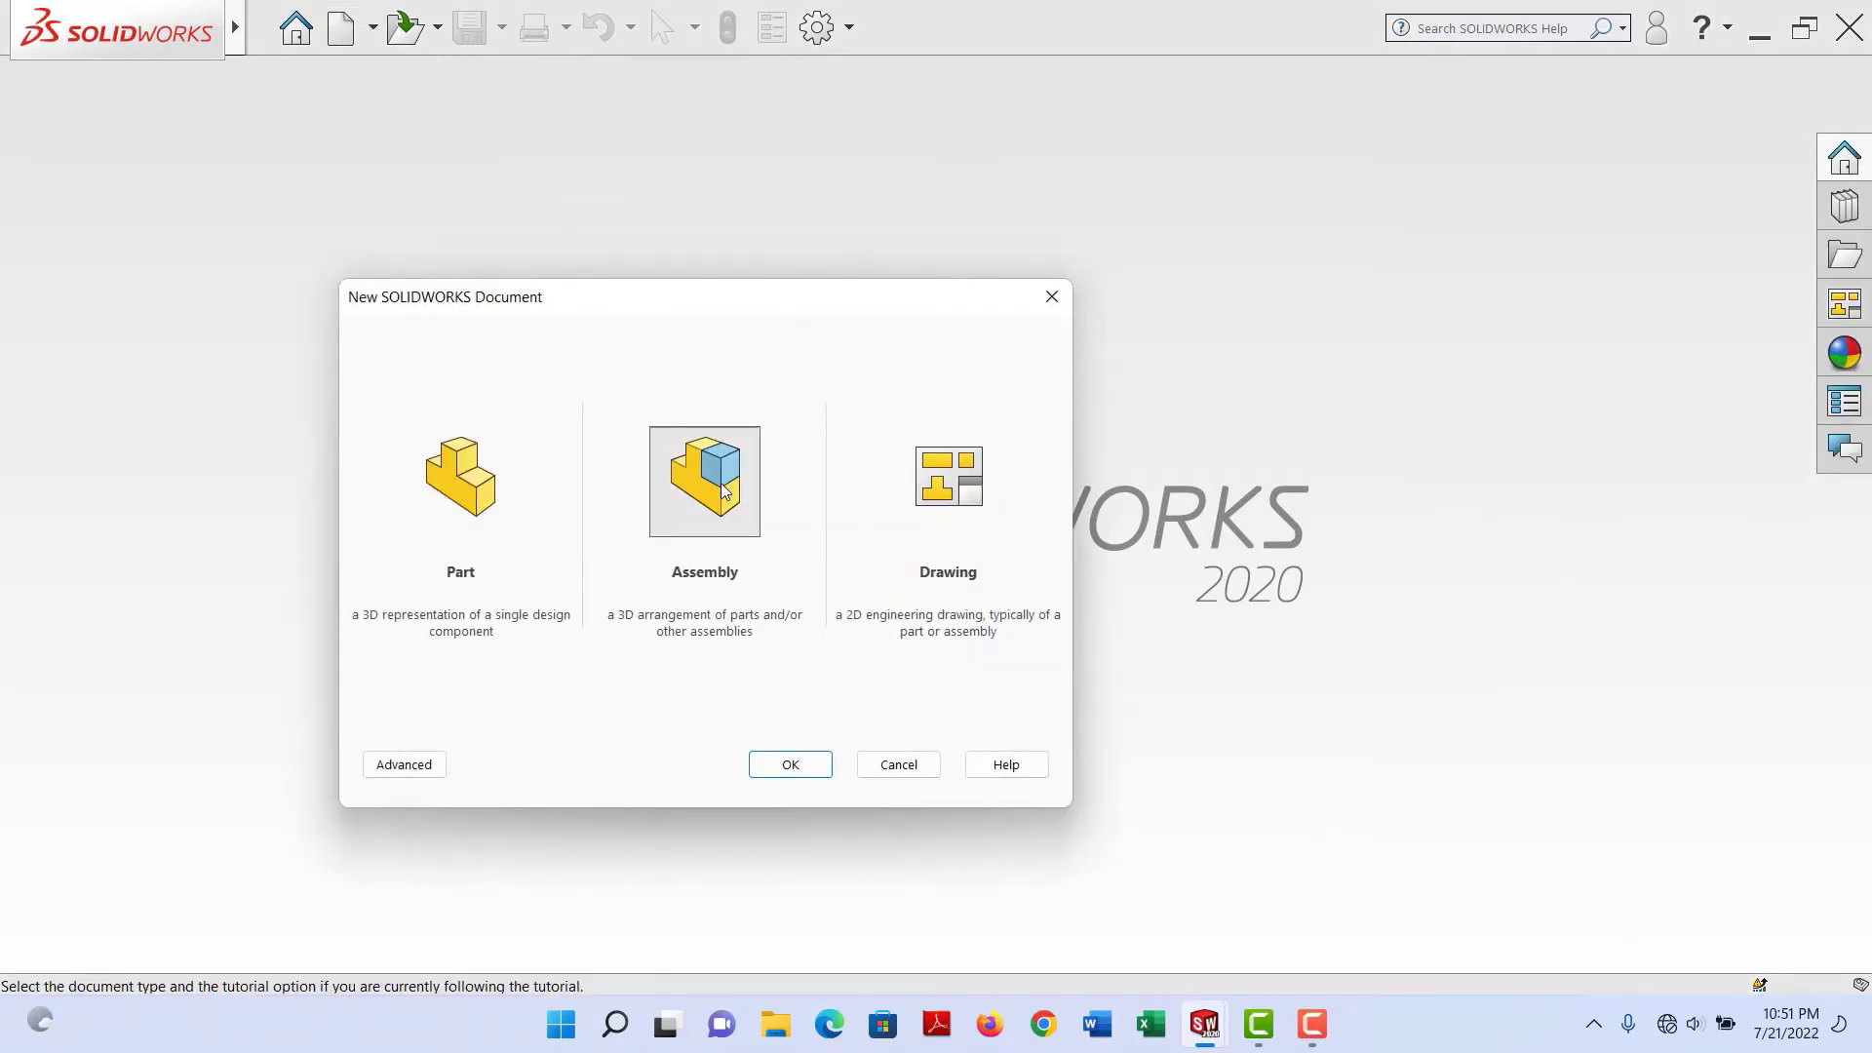
{"action": "left_click", "coordinate": [792, 767]}
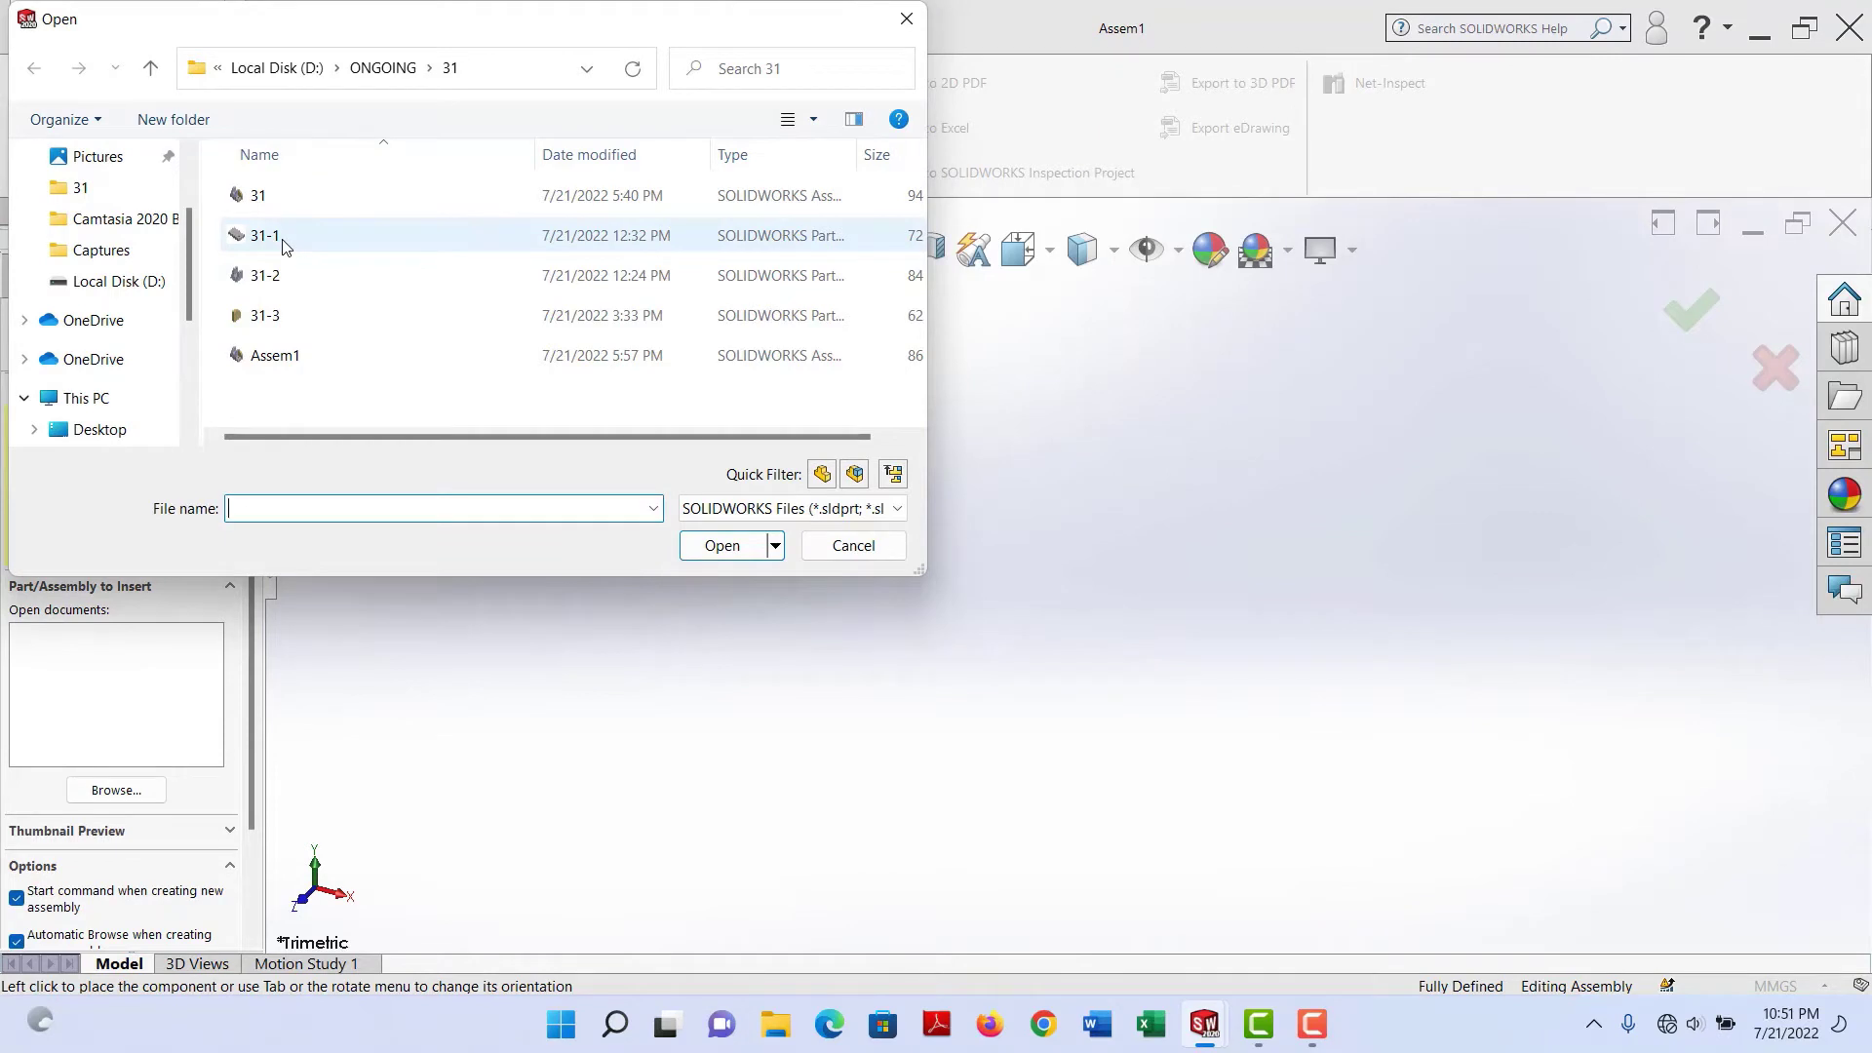
Open the part files 31-1, 31-2 and 31-3 together for insertion into the assembly
{"action": "left_click", "coordinate": [258, 195]}
{"action": "left_click", "coordinate": [283, 237], "text": "ctrl"}
{"action": "left_click", "coordinate": [313, 242]}
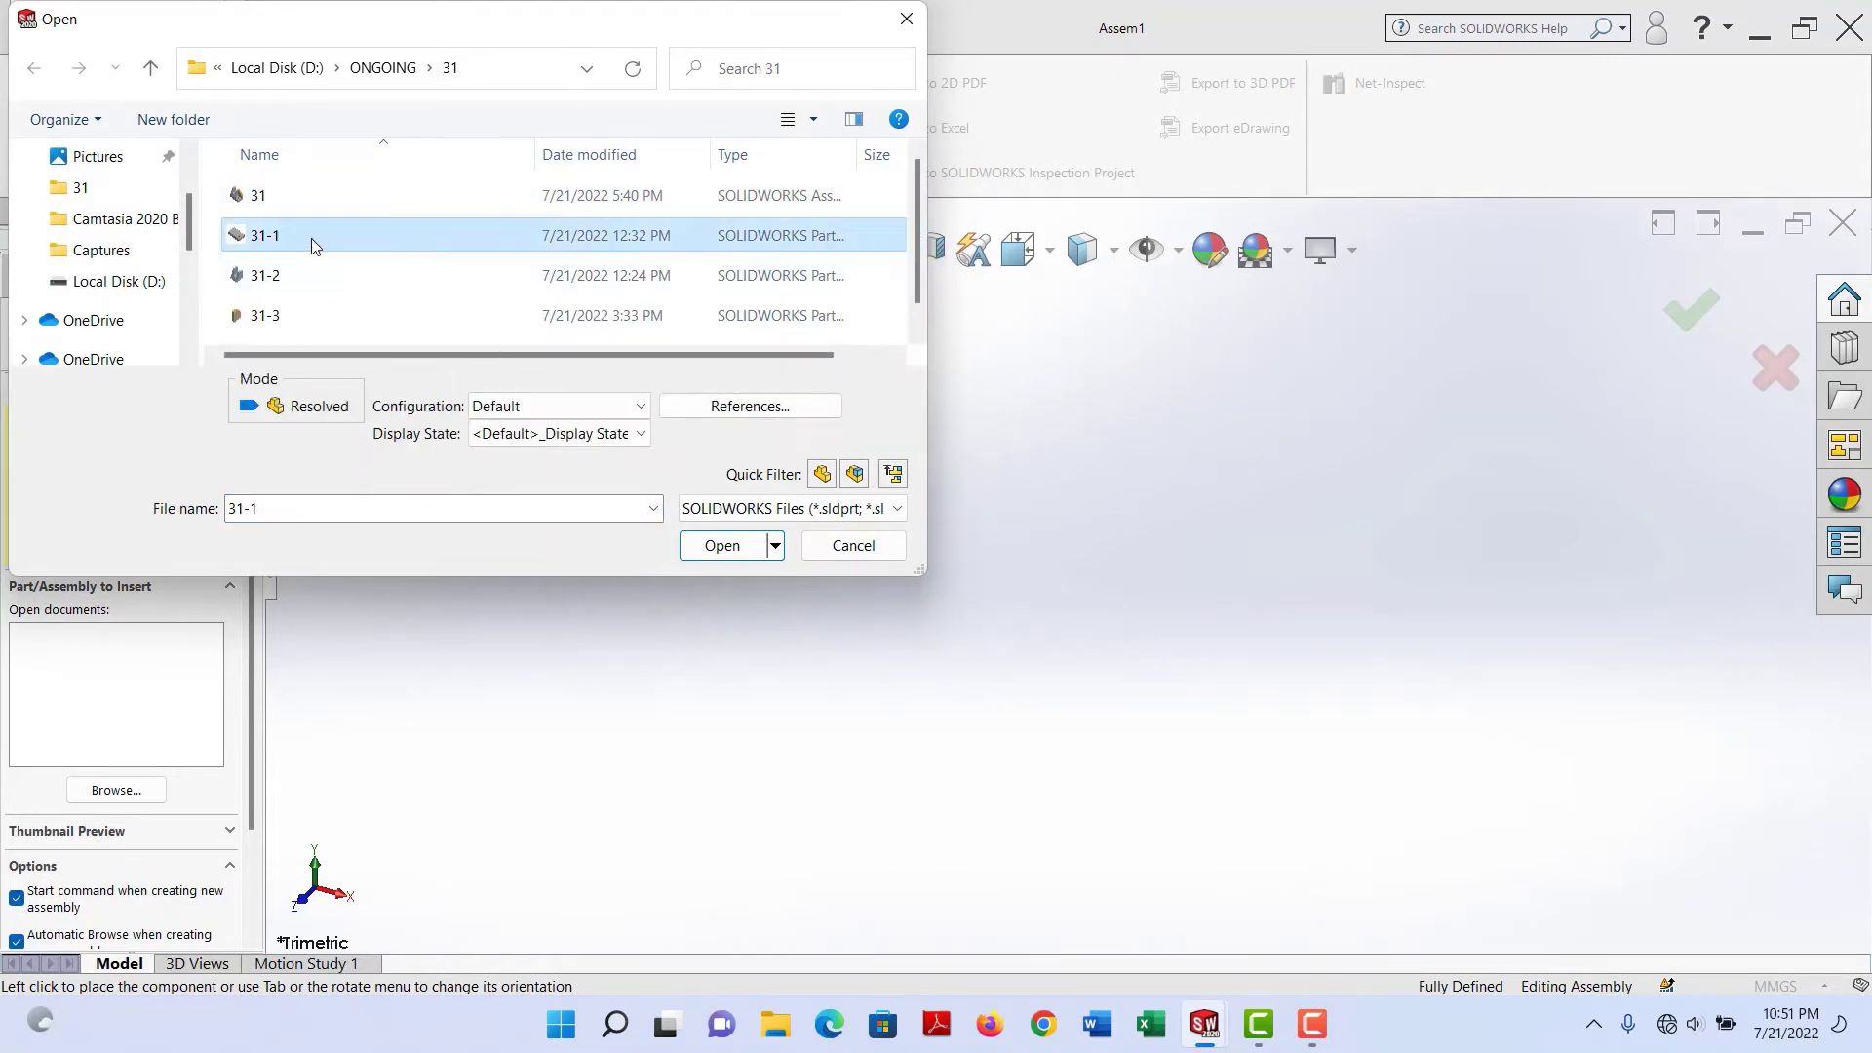
{"action": "left_click", "coordinate": [293, 273], "text": "ctrl"}
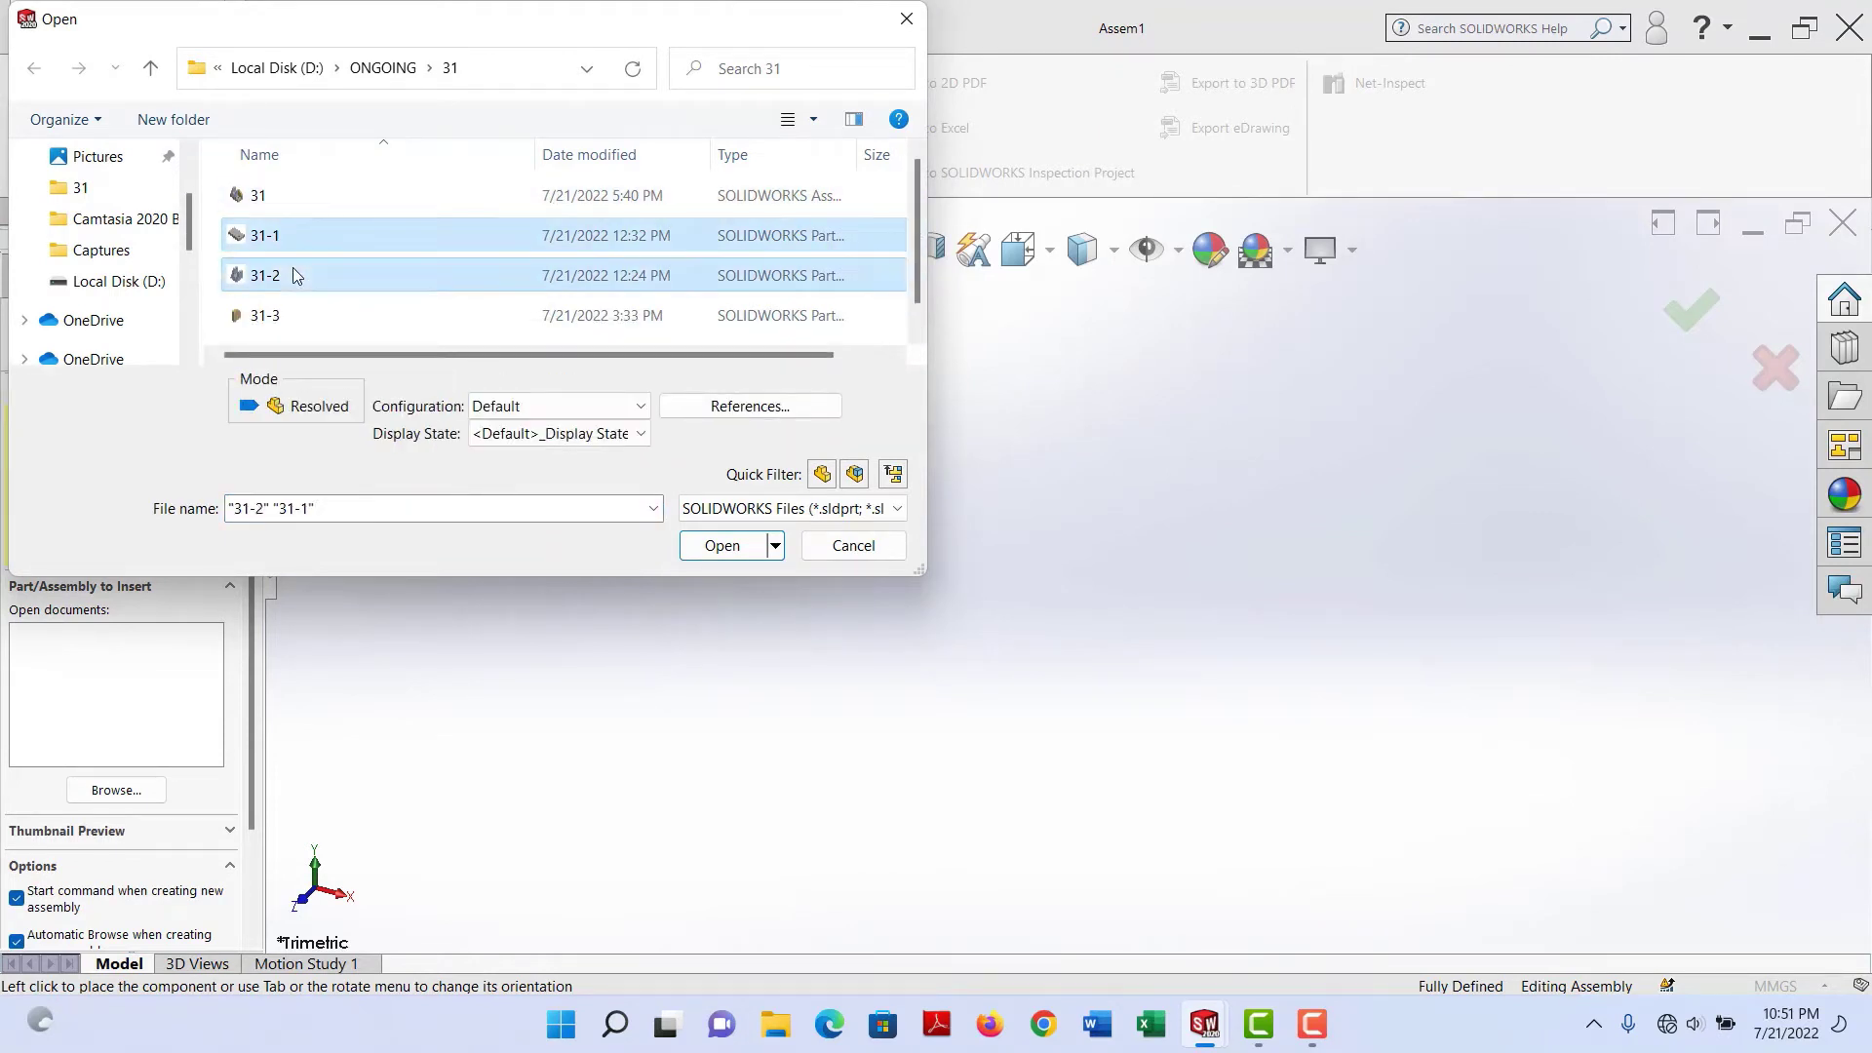
{"action": "left_click", "coordinate": [308, 315], "text": "ctrl"}
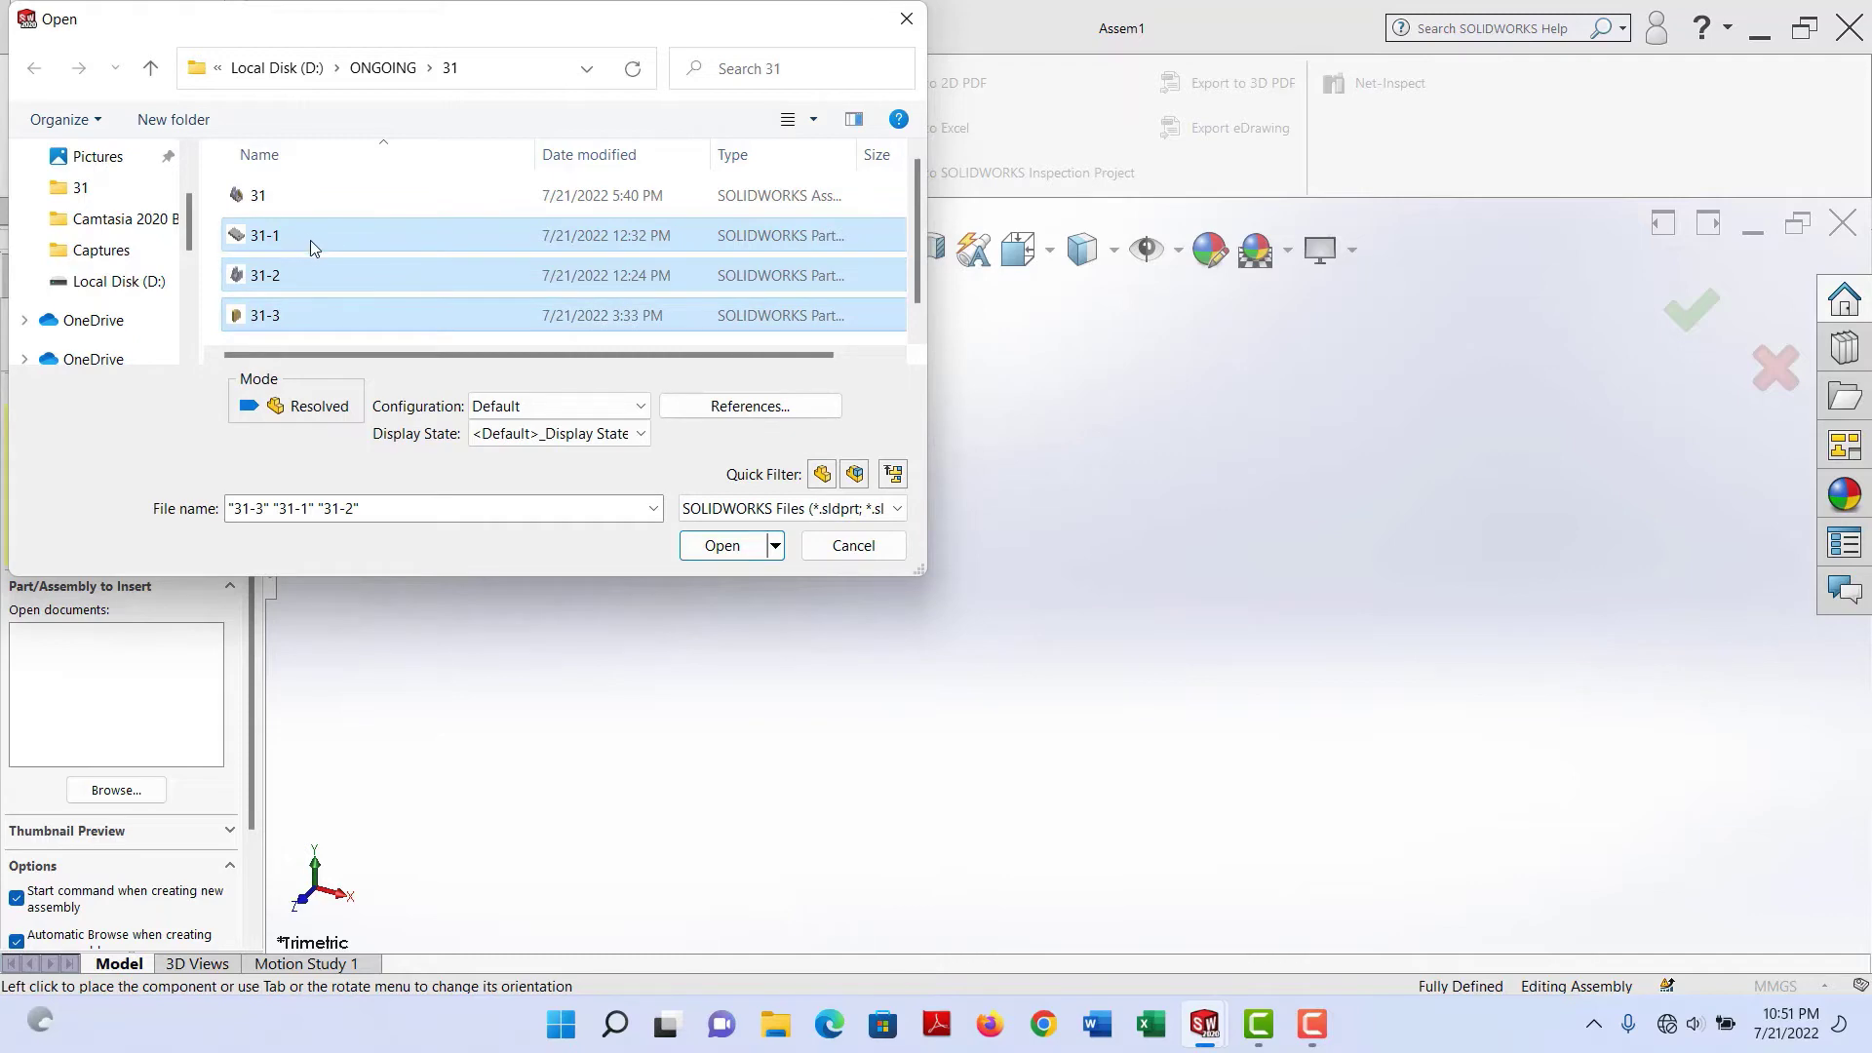
{"action": "left_click", "coordinate": [740, 547]}
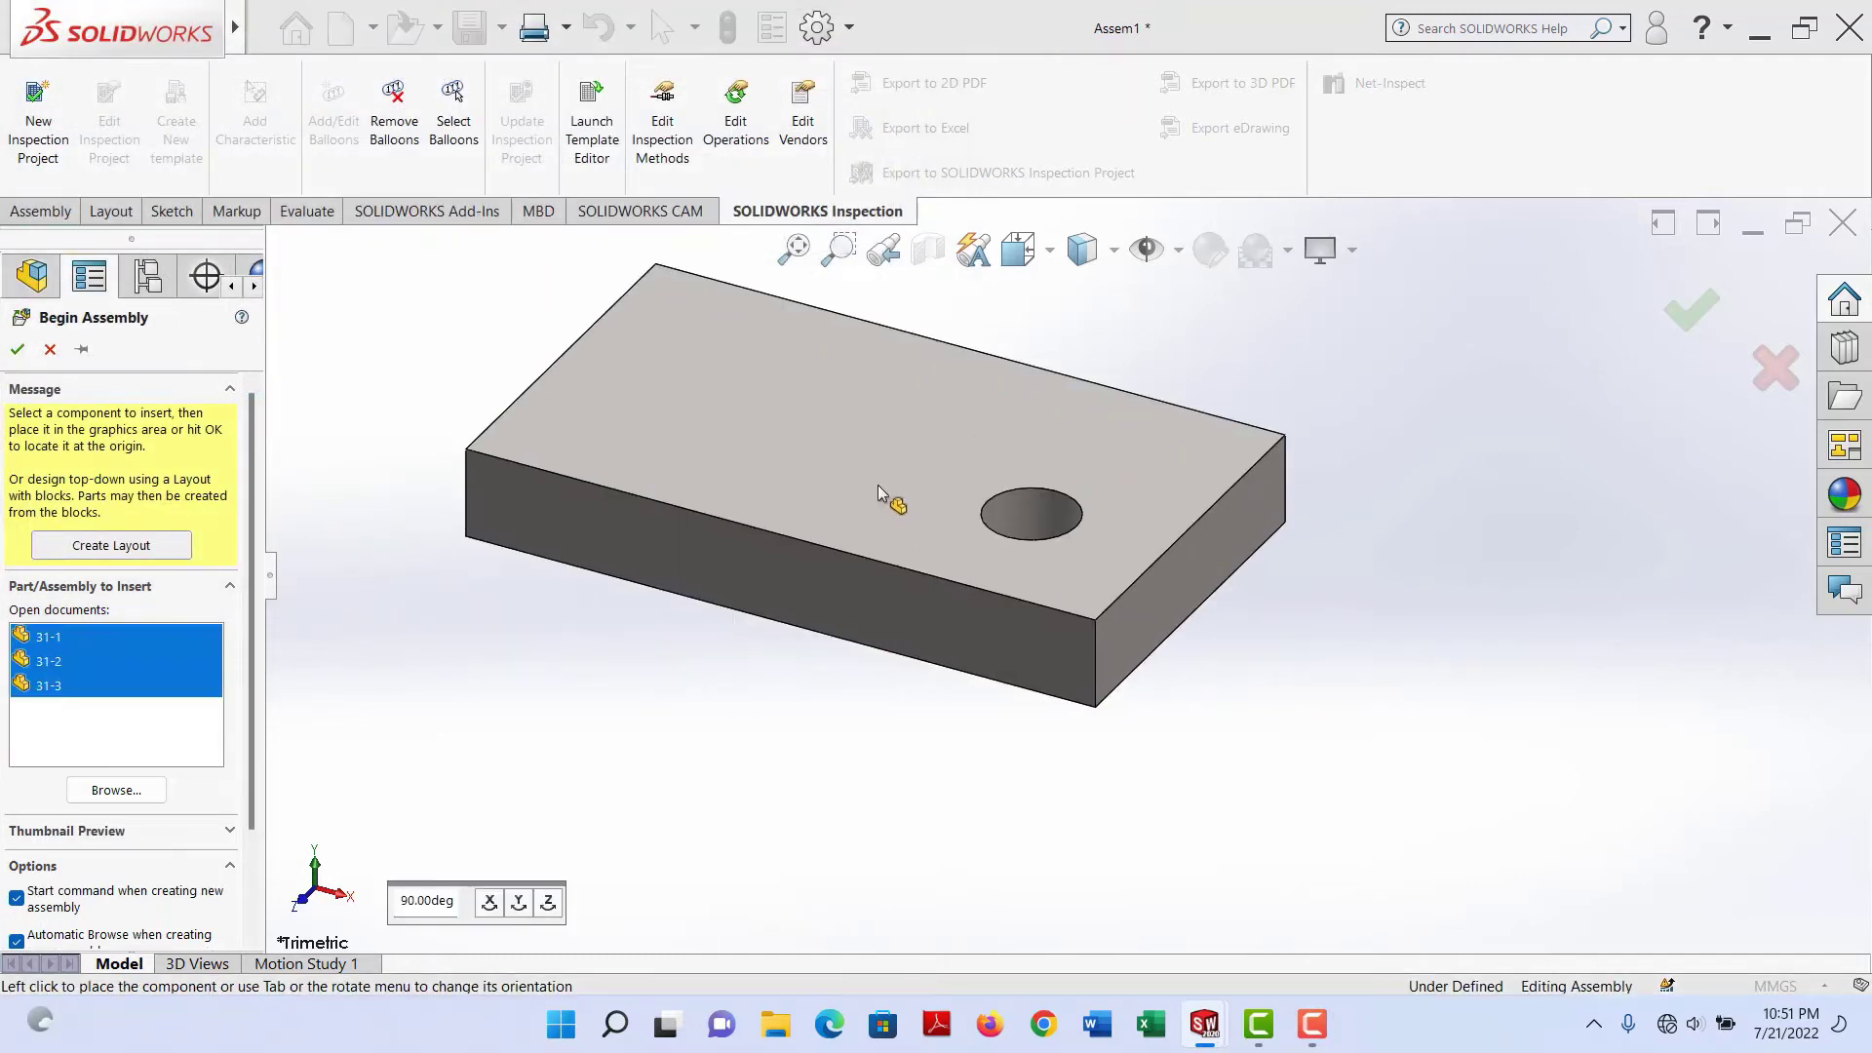
Place base plate 31-1 first, then slotted block 31-2 and rounded part 31-3 apart on opposite sides of it
{"action": "left_click", "coordinate": [1246, 590]}
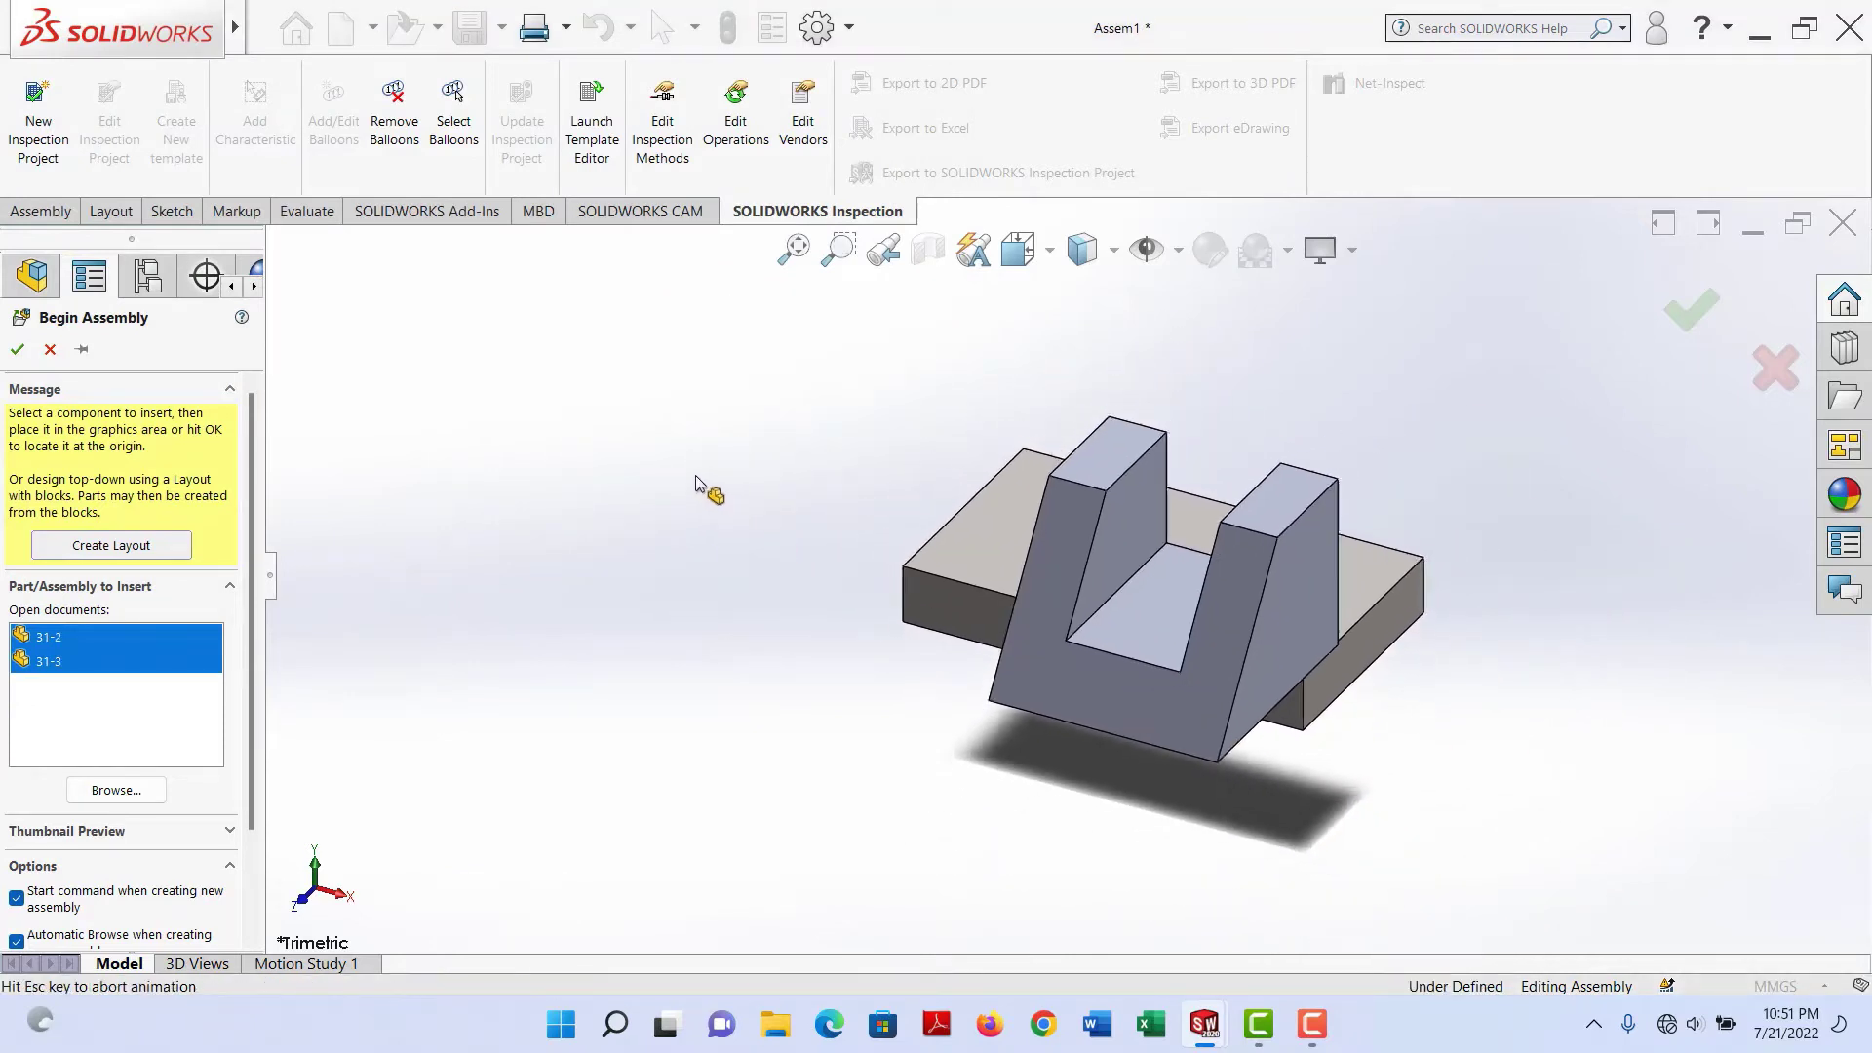
{"action": "left_click", "coordinate": [761, 508]}
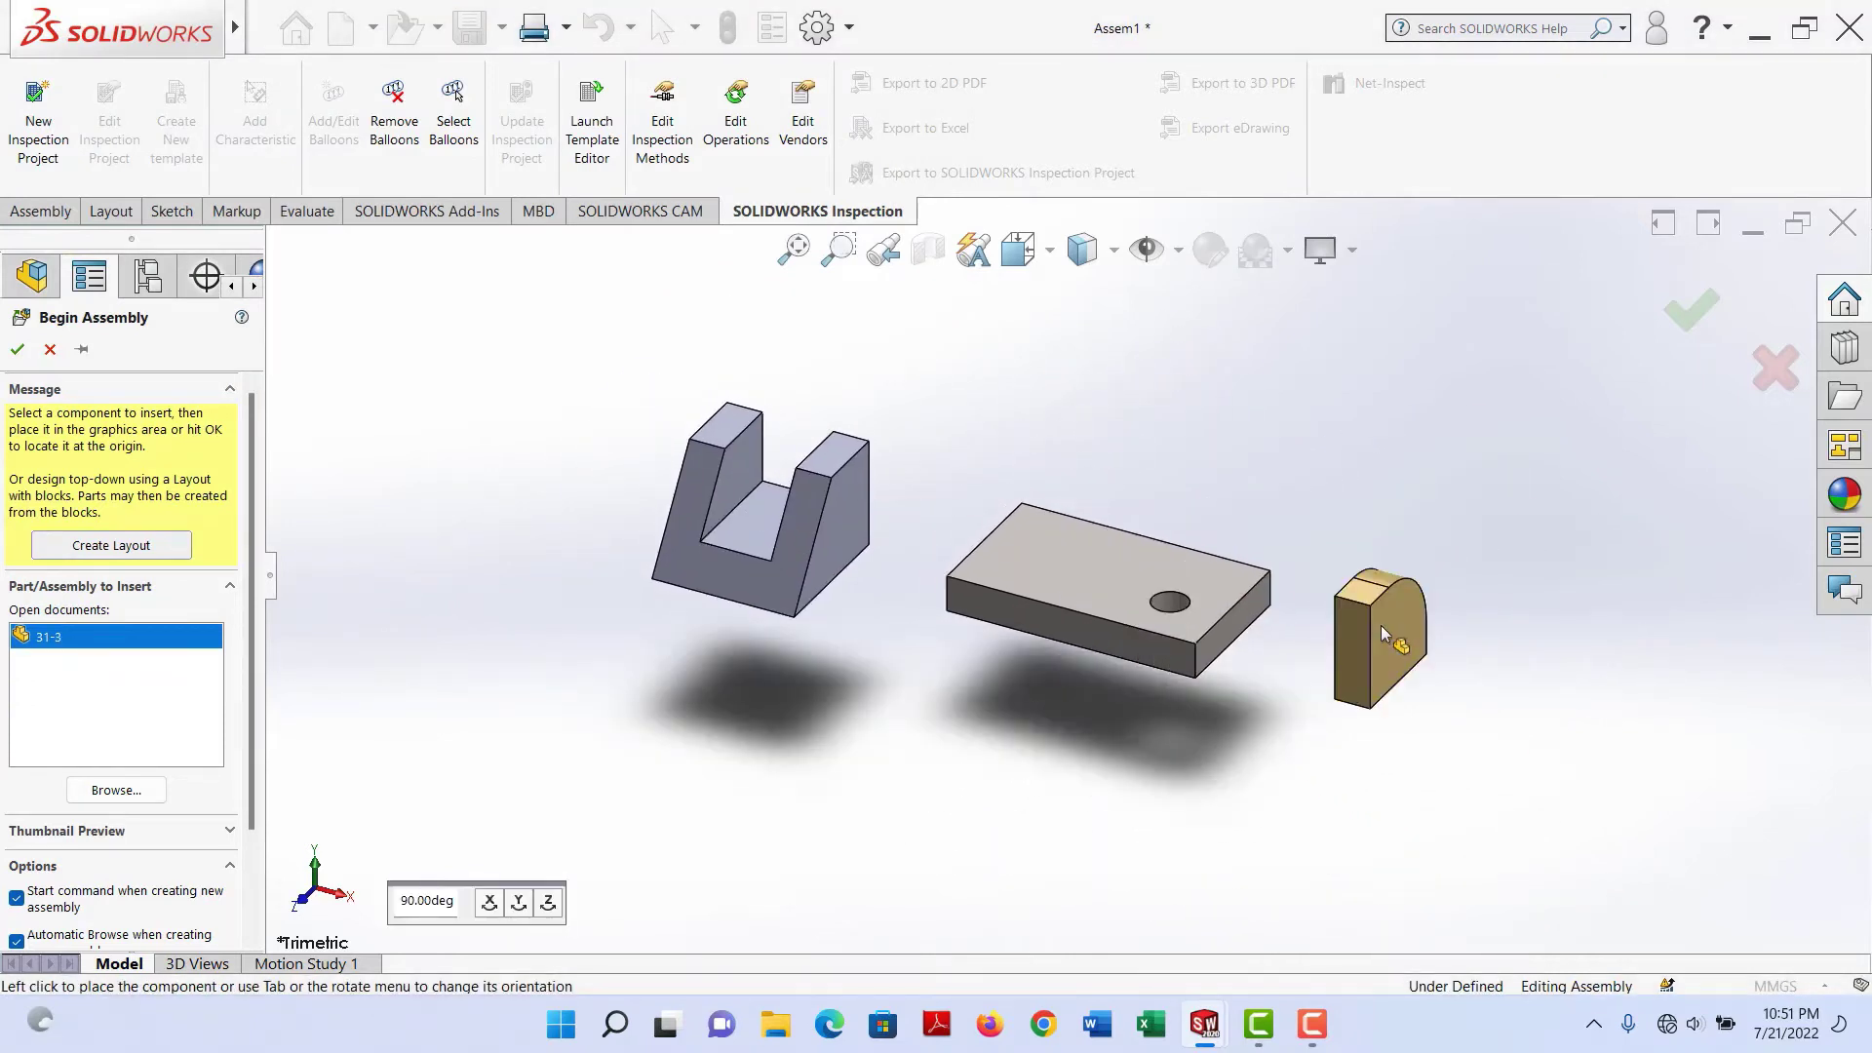
{"action": "left_click", "coordinate": [1297, 603]}
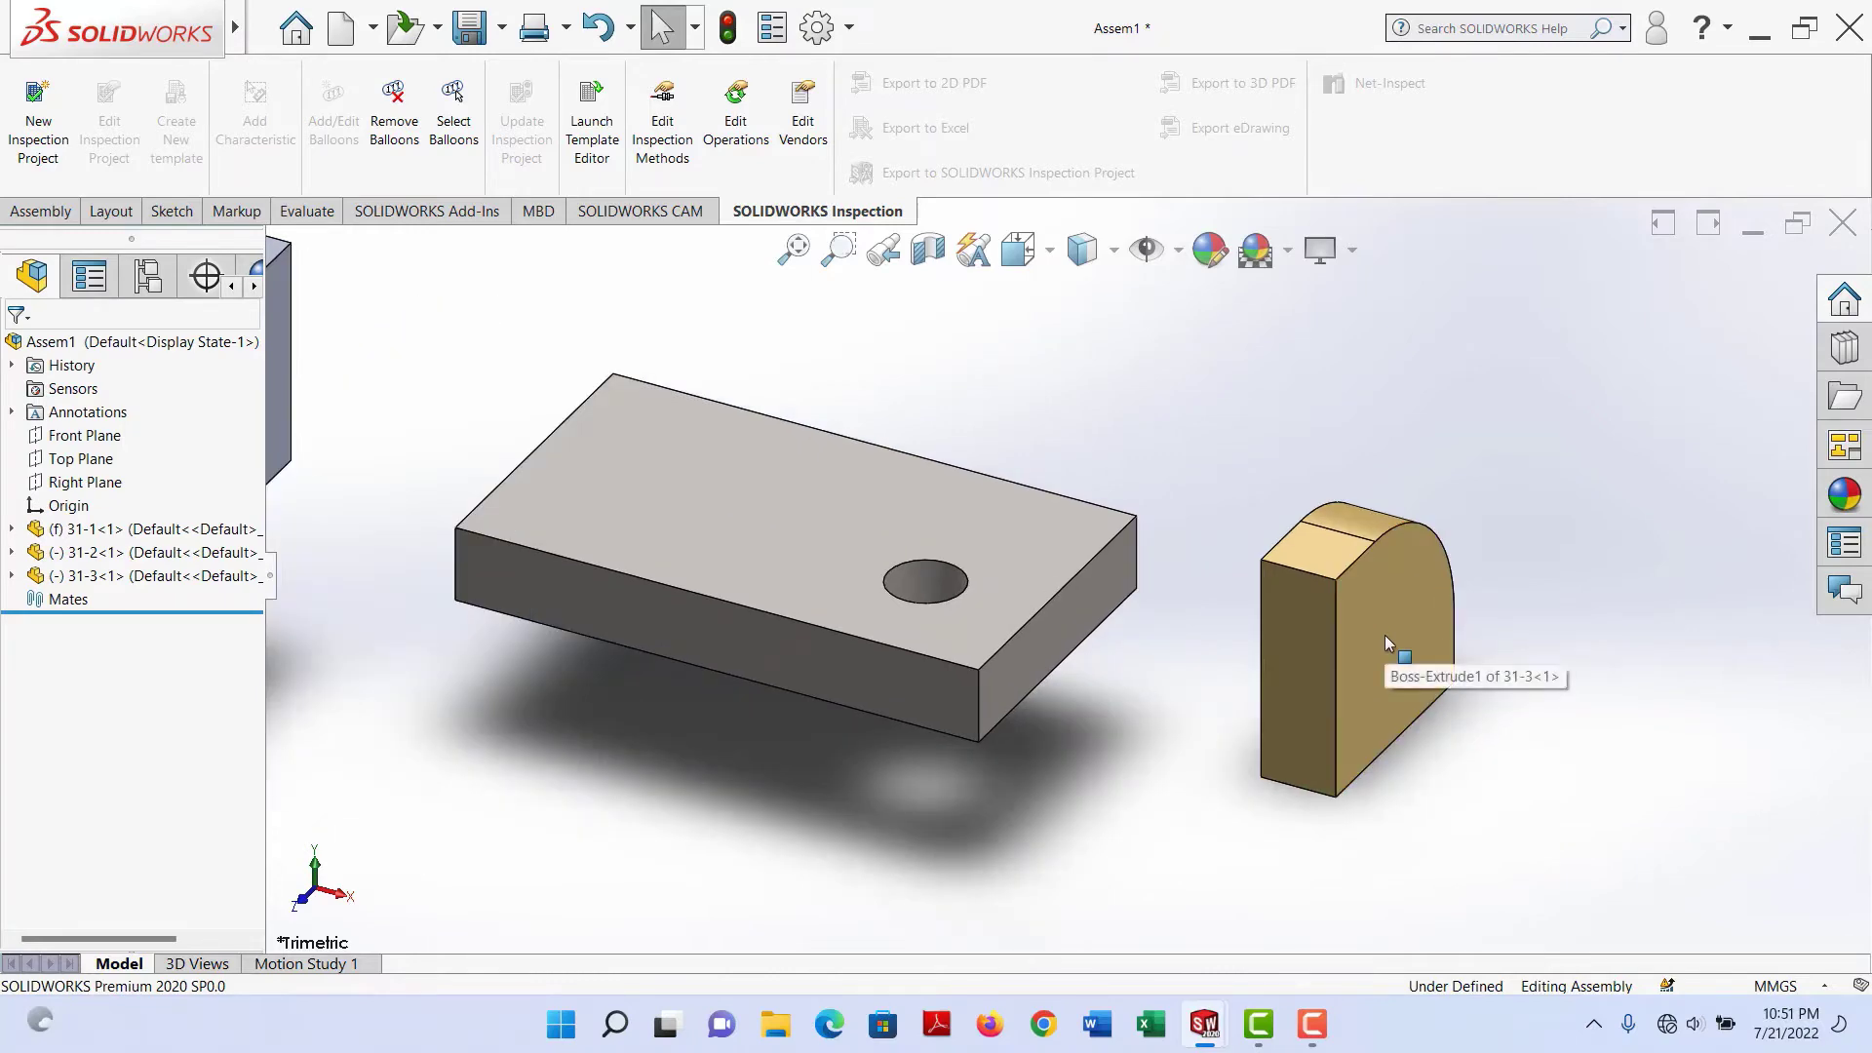
{"action": "scroll", "coordinate": [683, 495], "scroll_direction": "down", "scroll_amount": 5}
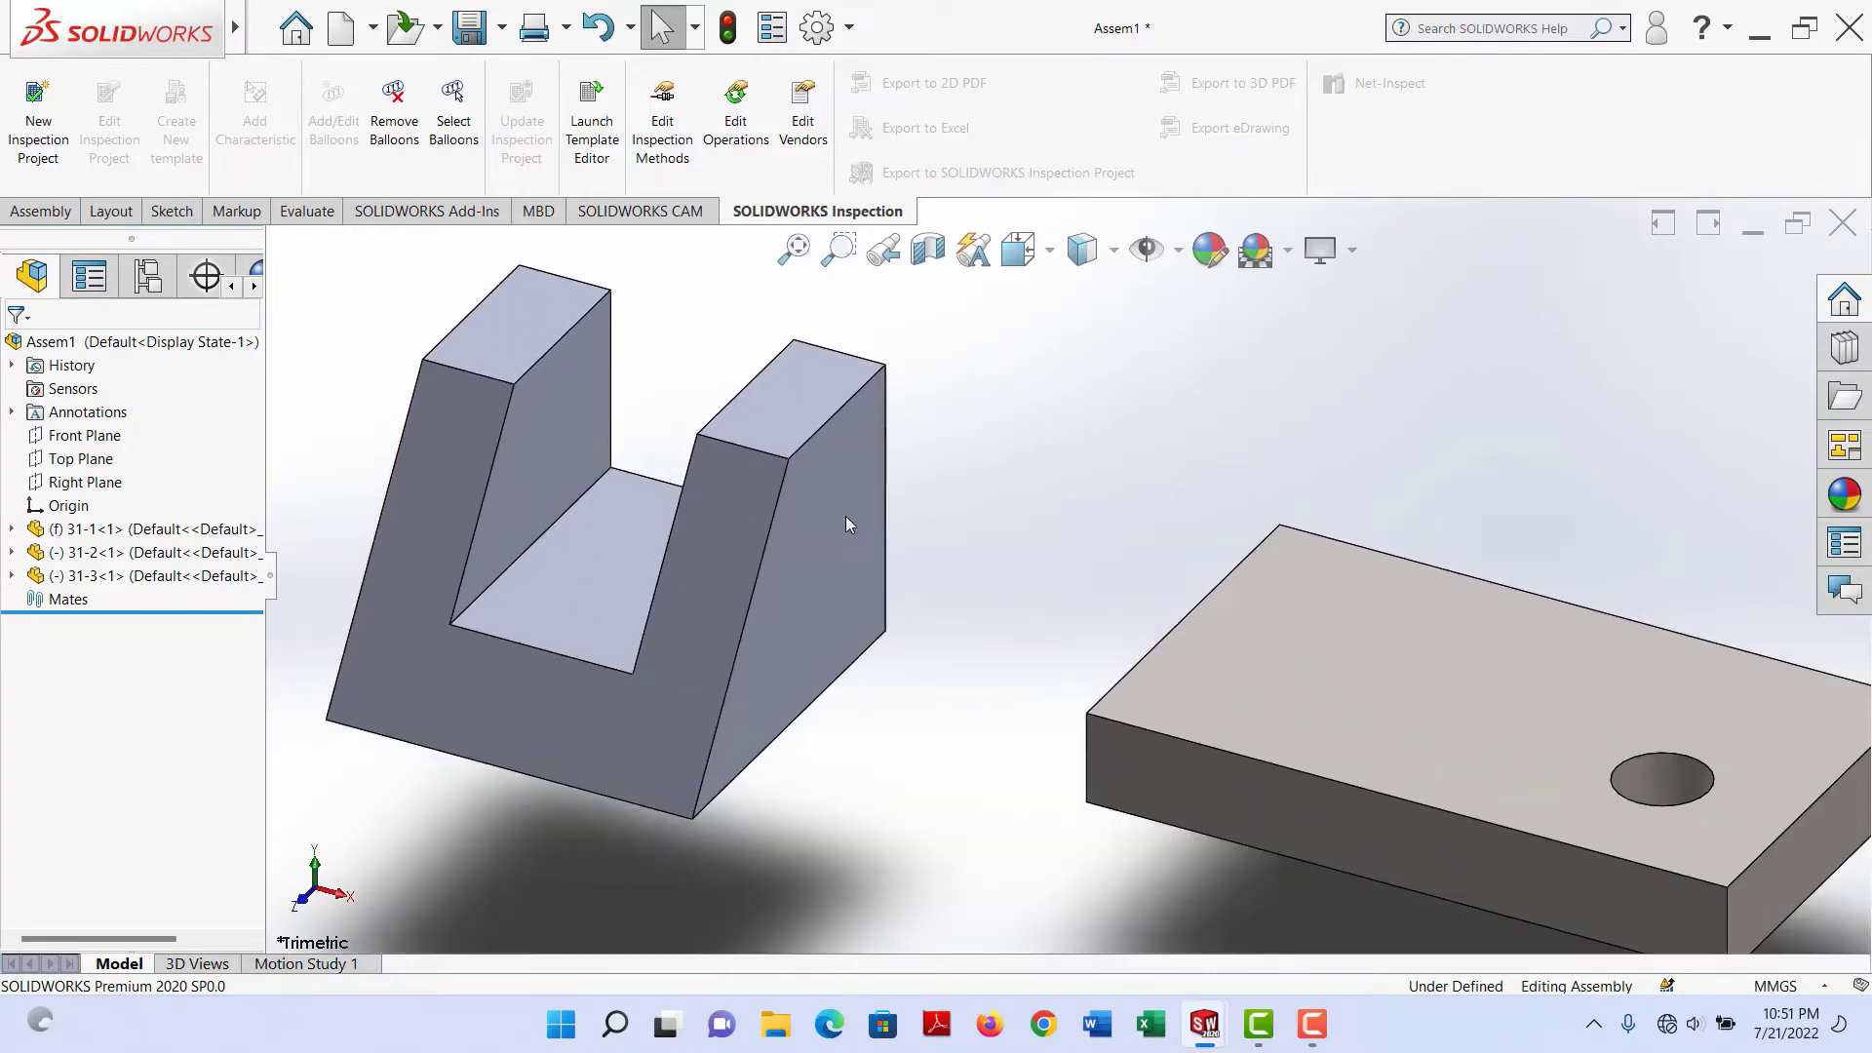
{"action": "scroll", "coordinate": [1238, 569], "scroll_direction": "up", "scroll_amount": 5}
{"action": "scroll", "coordinate": [1335, 634], "scroll_direction": "down", "scroll_amount": 3}
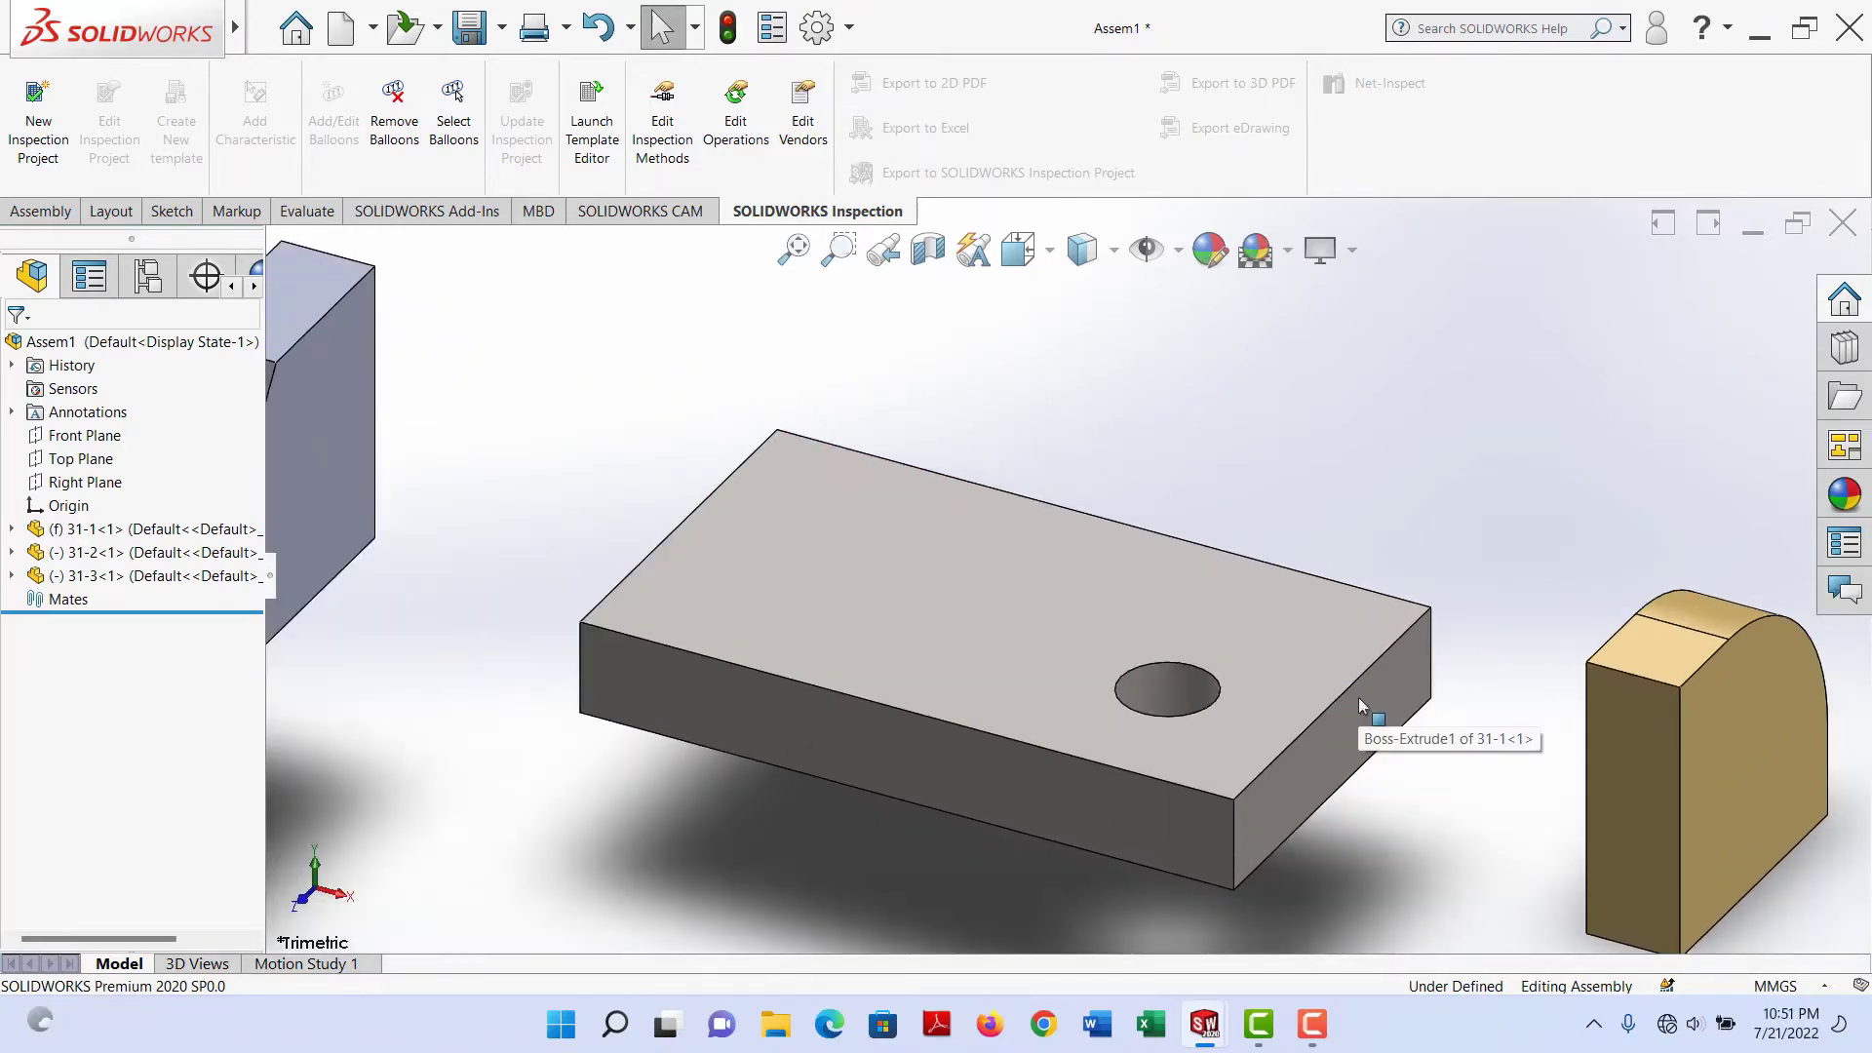
{"action": "scroll", "coordinate": [1359, 699], "scroll_direction": "up", "scroll_amount": 6}
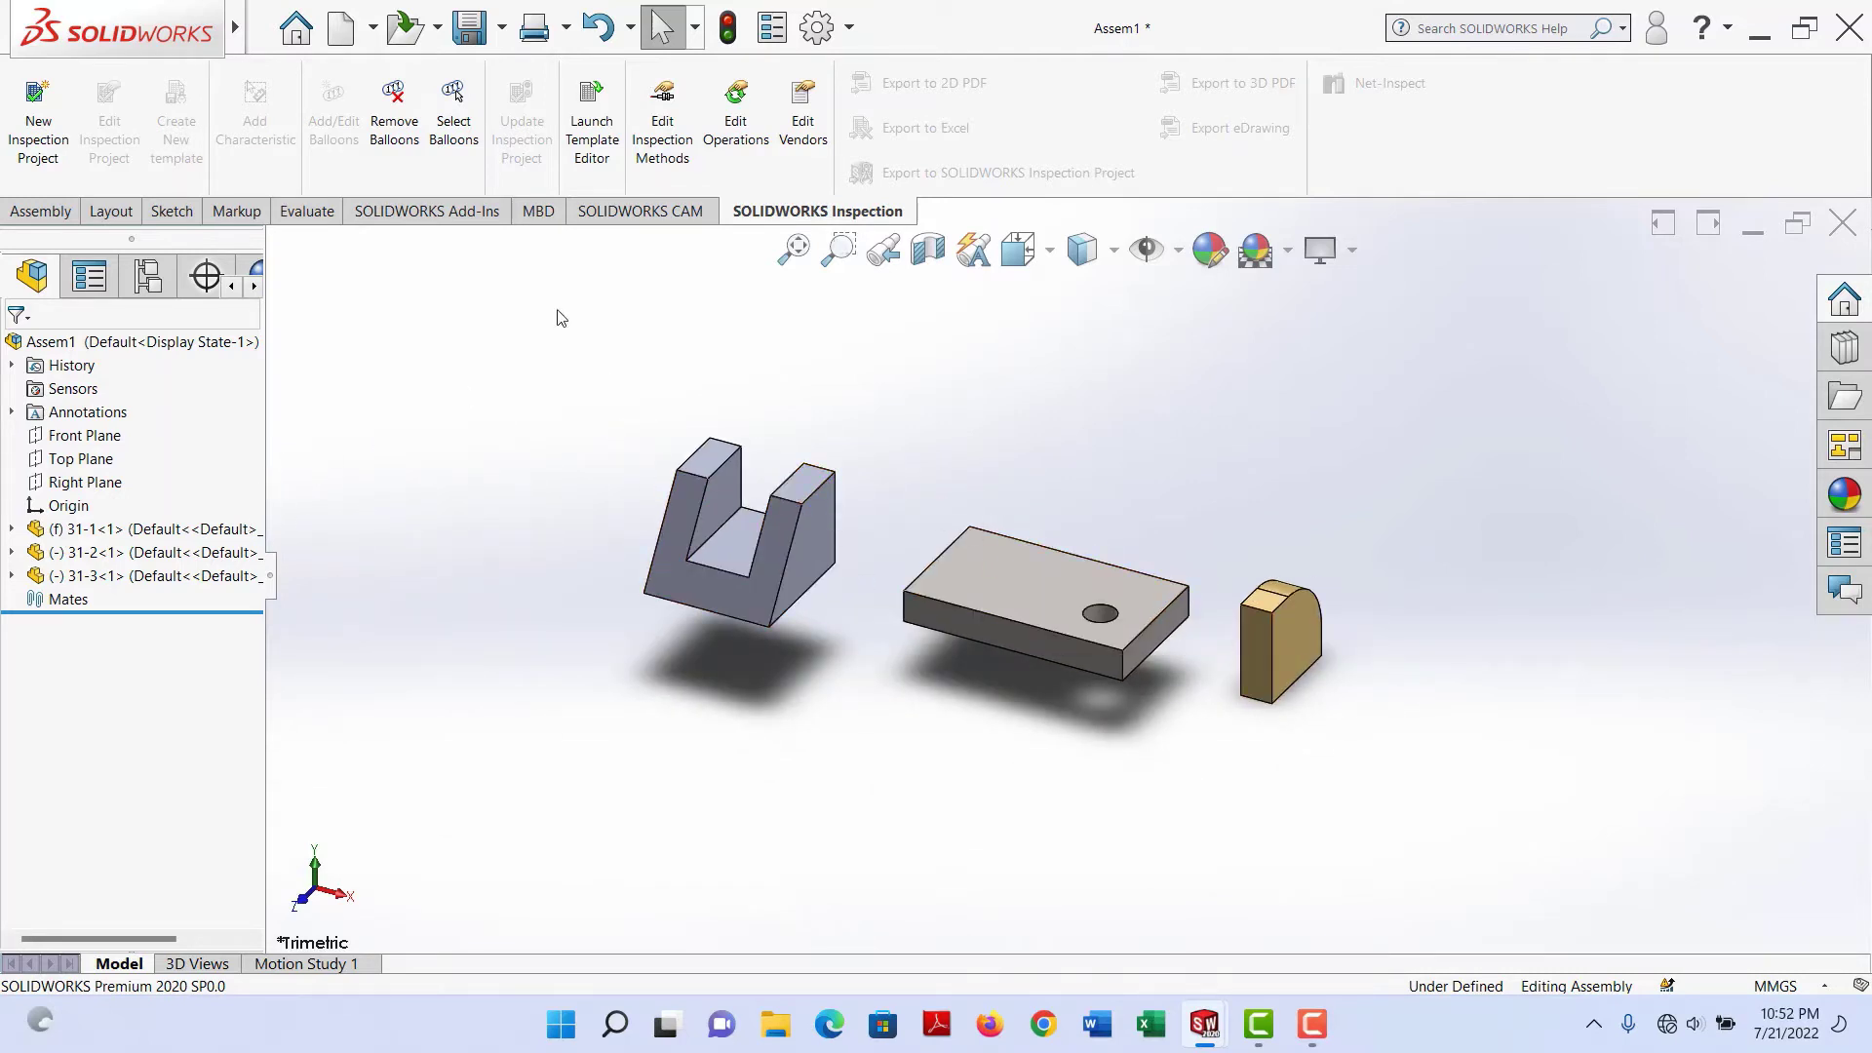
Start a mate and select the bottom corner vertex of slotted block 31-2, at its sloped slotted face, as the first entity
{"action": "left_click", "coordinate": [41, 211]}
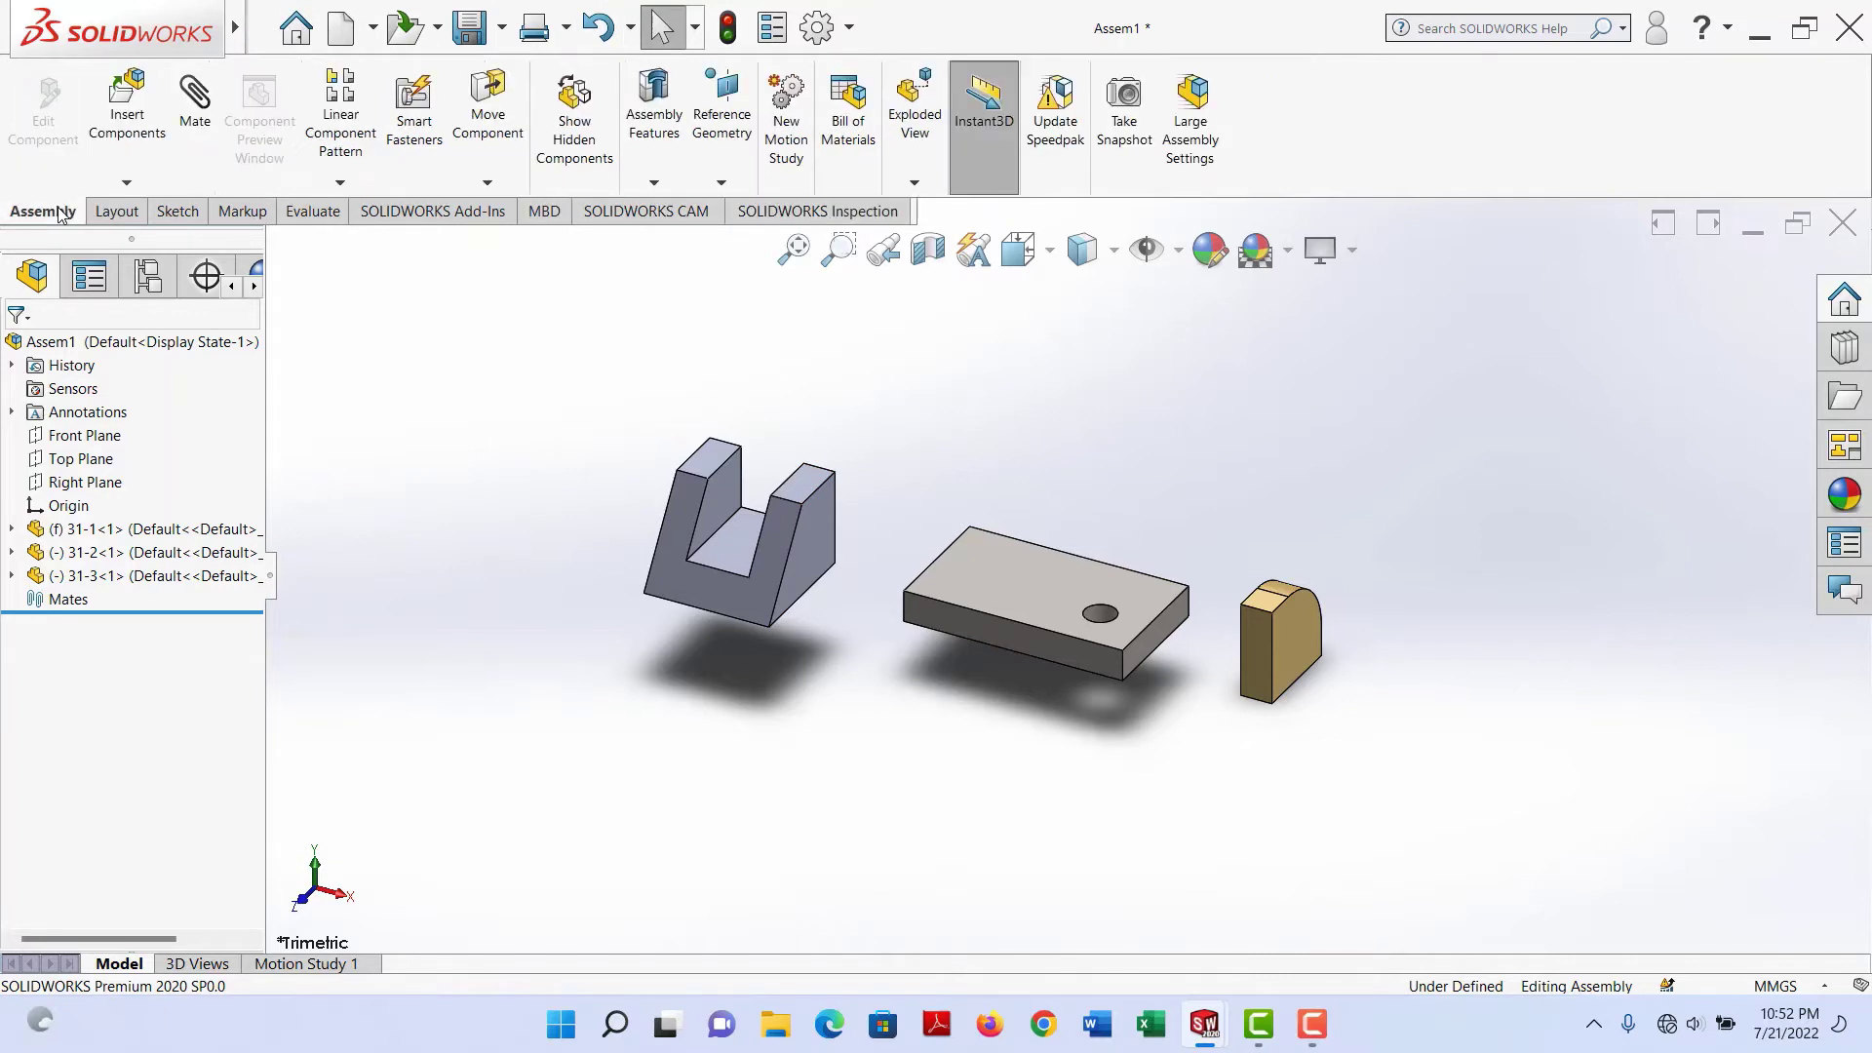
{"action": "left_click", "coordinate": [195, 107]}
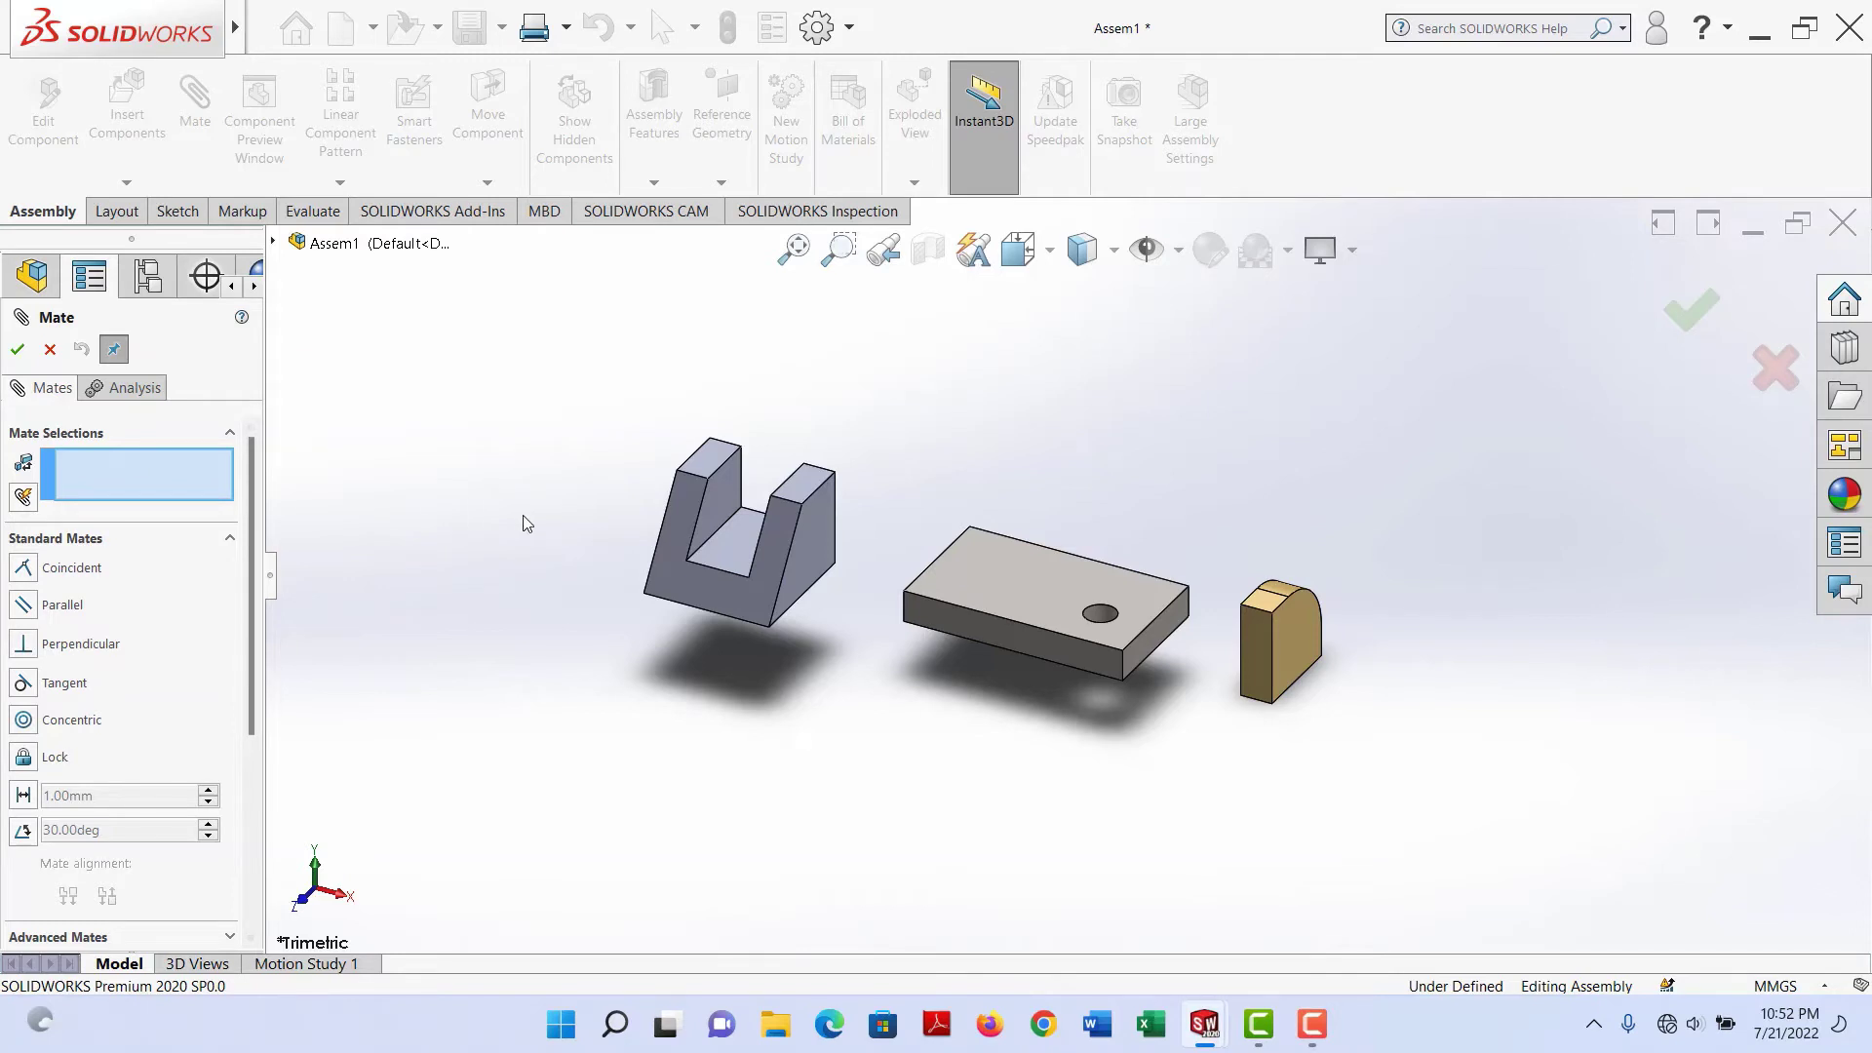
{"action": "middle_click_drag", "start_coordinate": [527, 524], "coordinate": [828, 498]}
{"action": "scroll", "coordinate": [1226, 561], "scroll_direction": "down", "scroll_amount": 3}
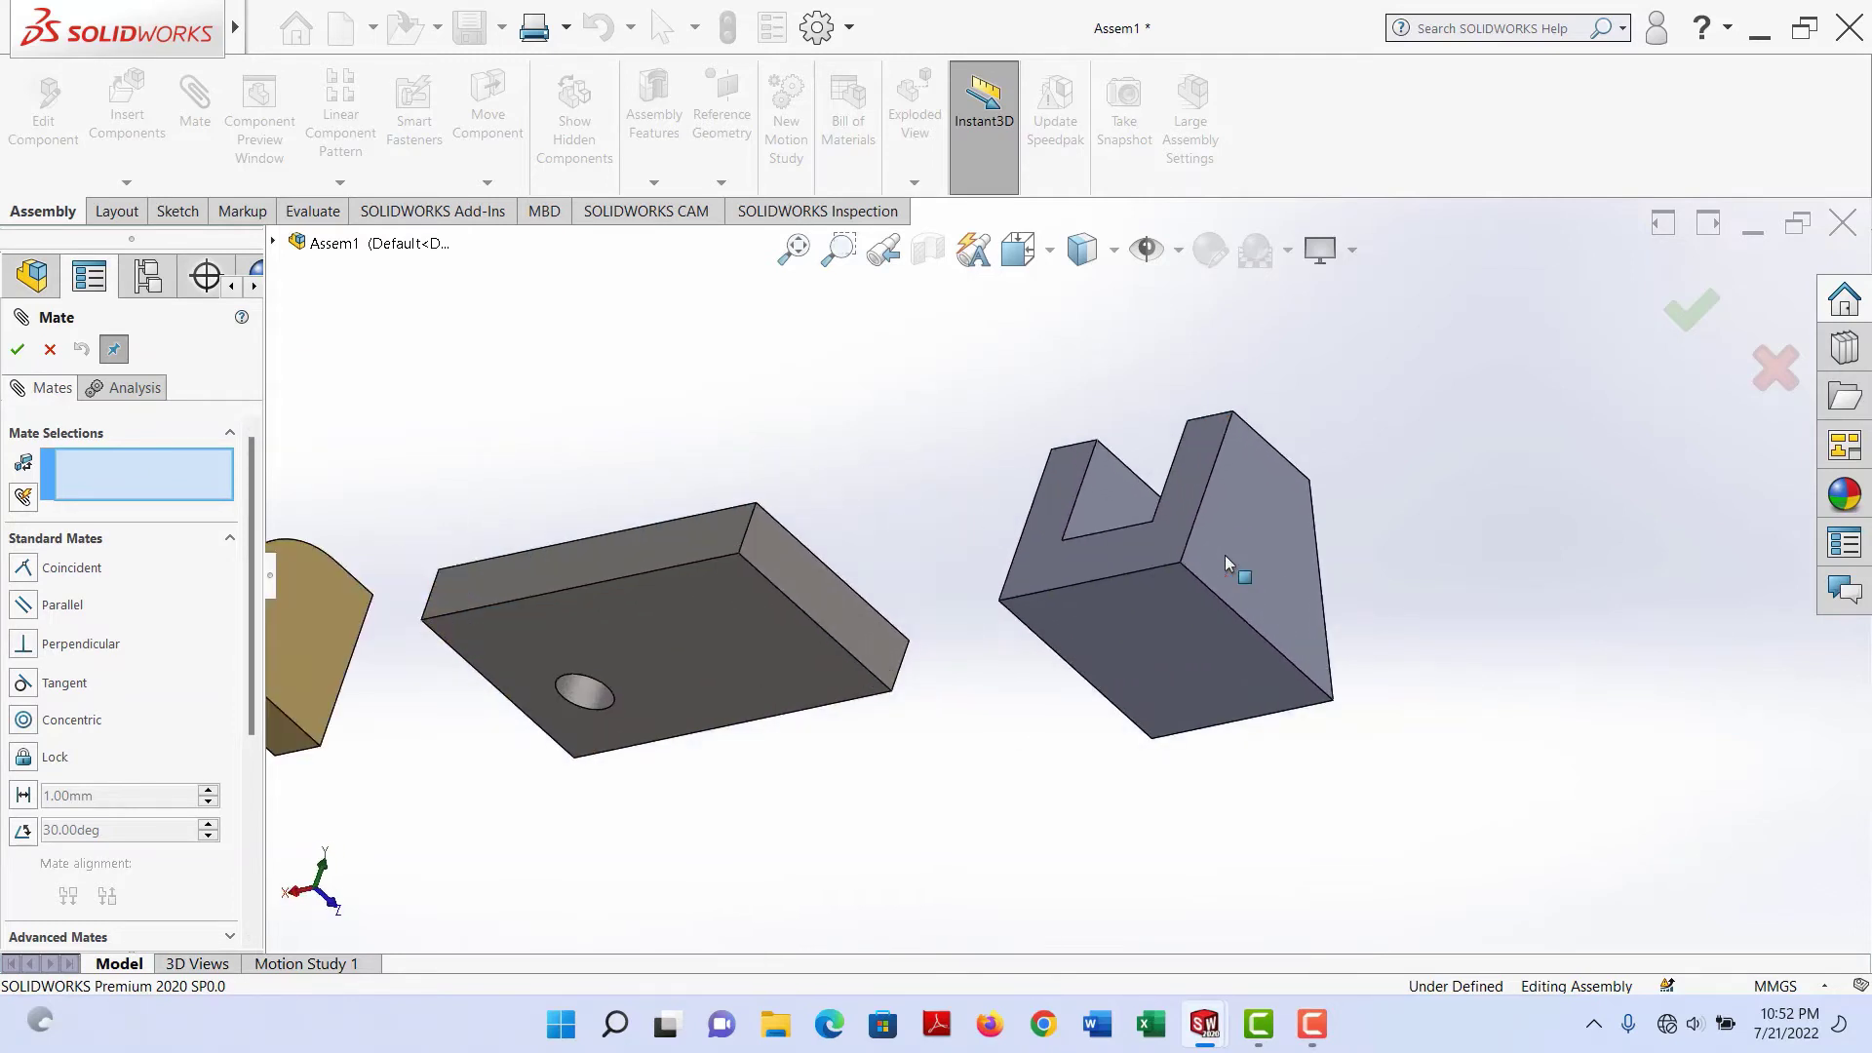
{"action": "scroll", "coordinate": [1227, 562], "scroll_direction": "down", "scroll_amount": 3}
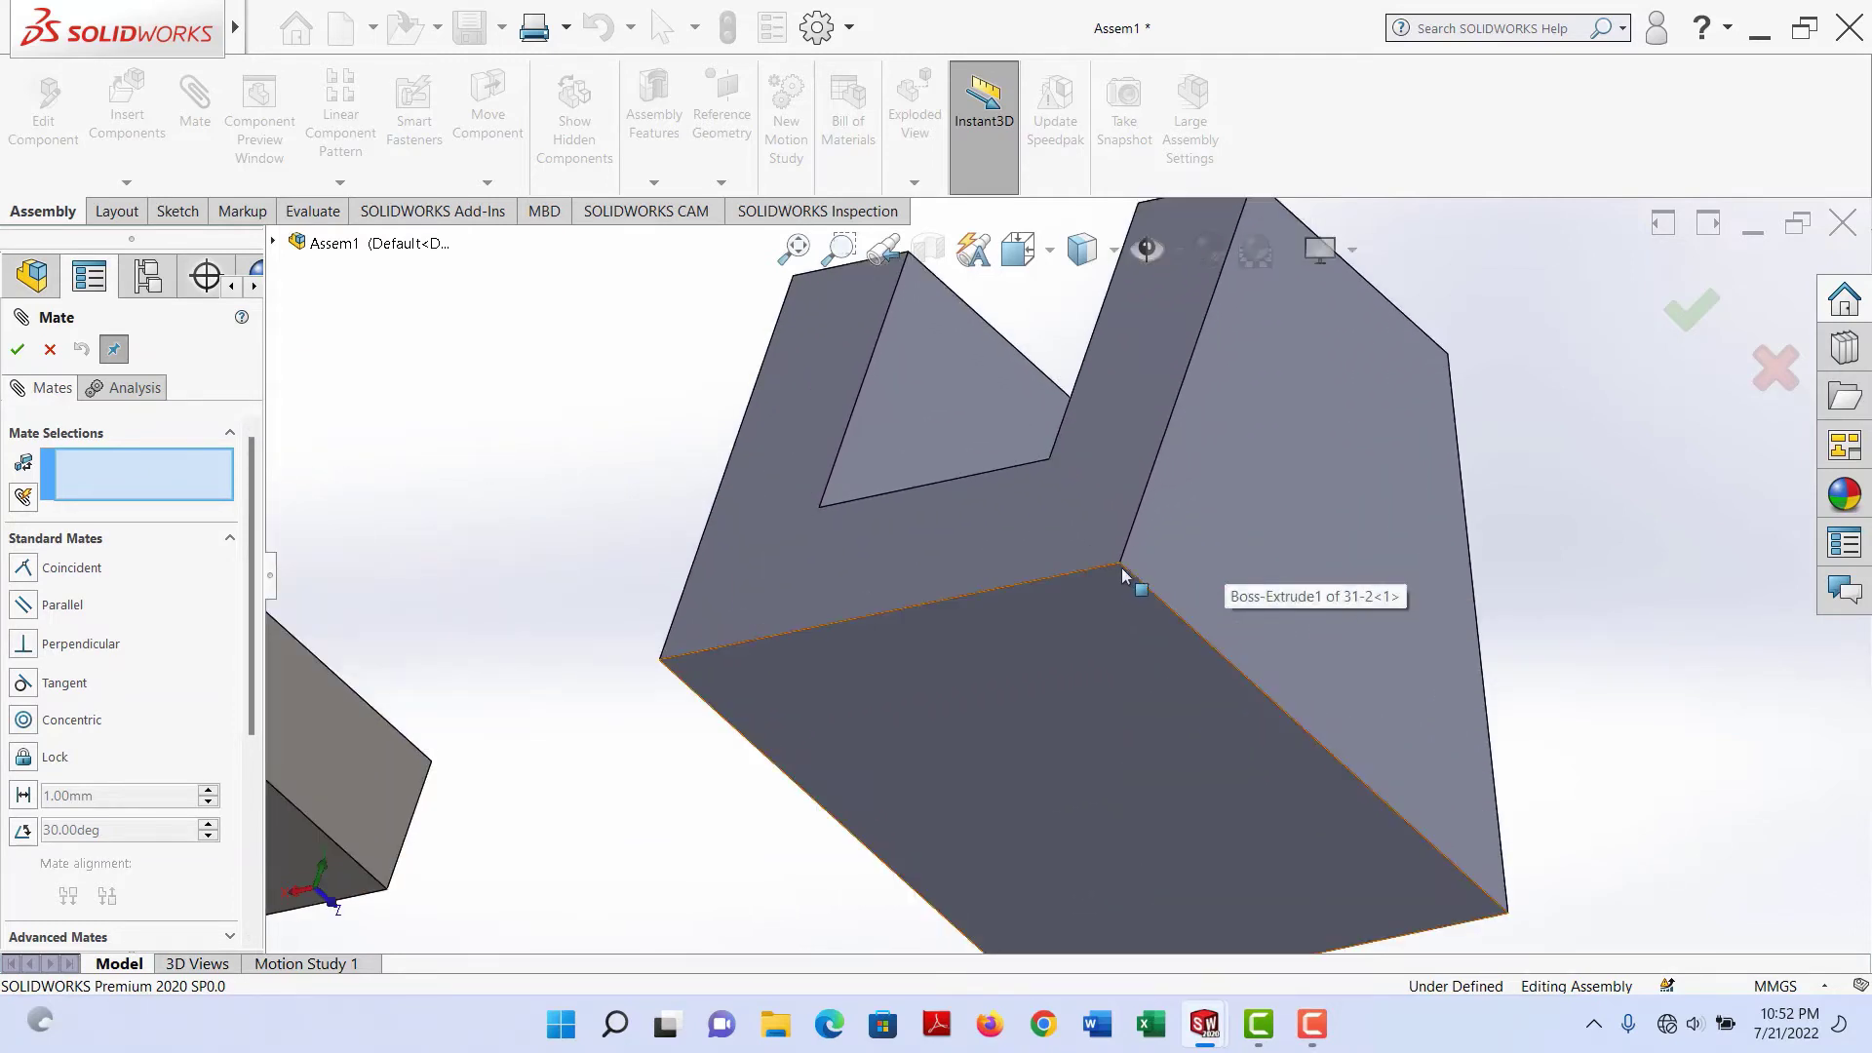
{"action": "scroll", "coordinate": [1121, 572], "scroll_direction": "down", "scroll_amount": 3}
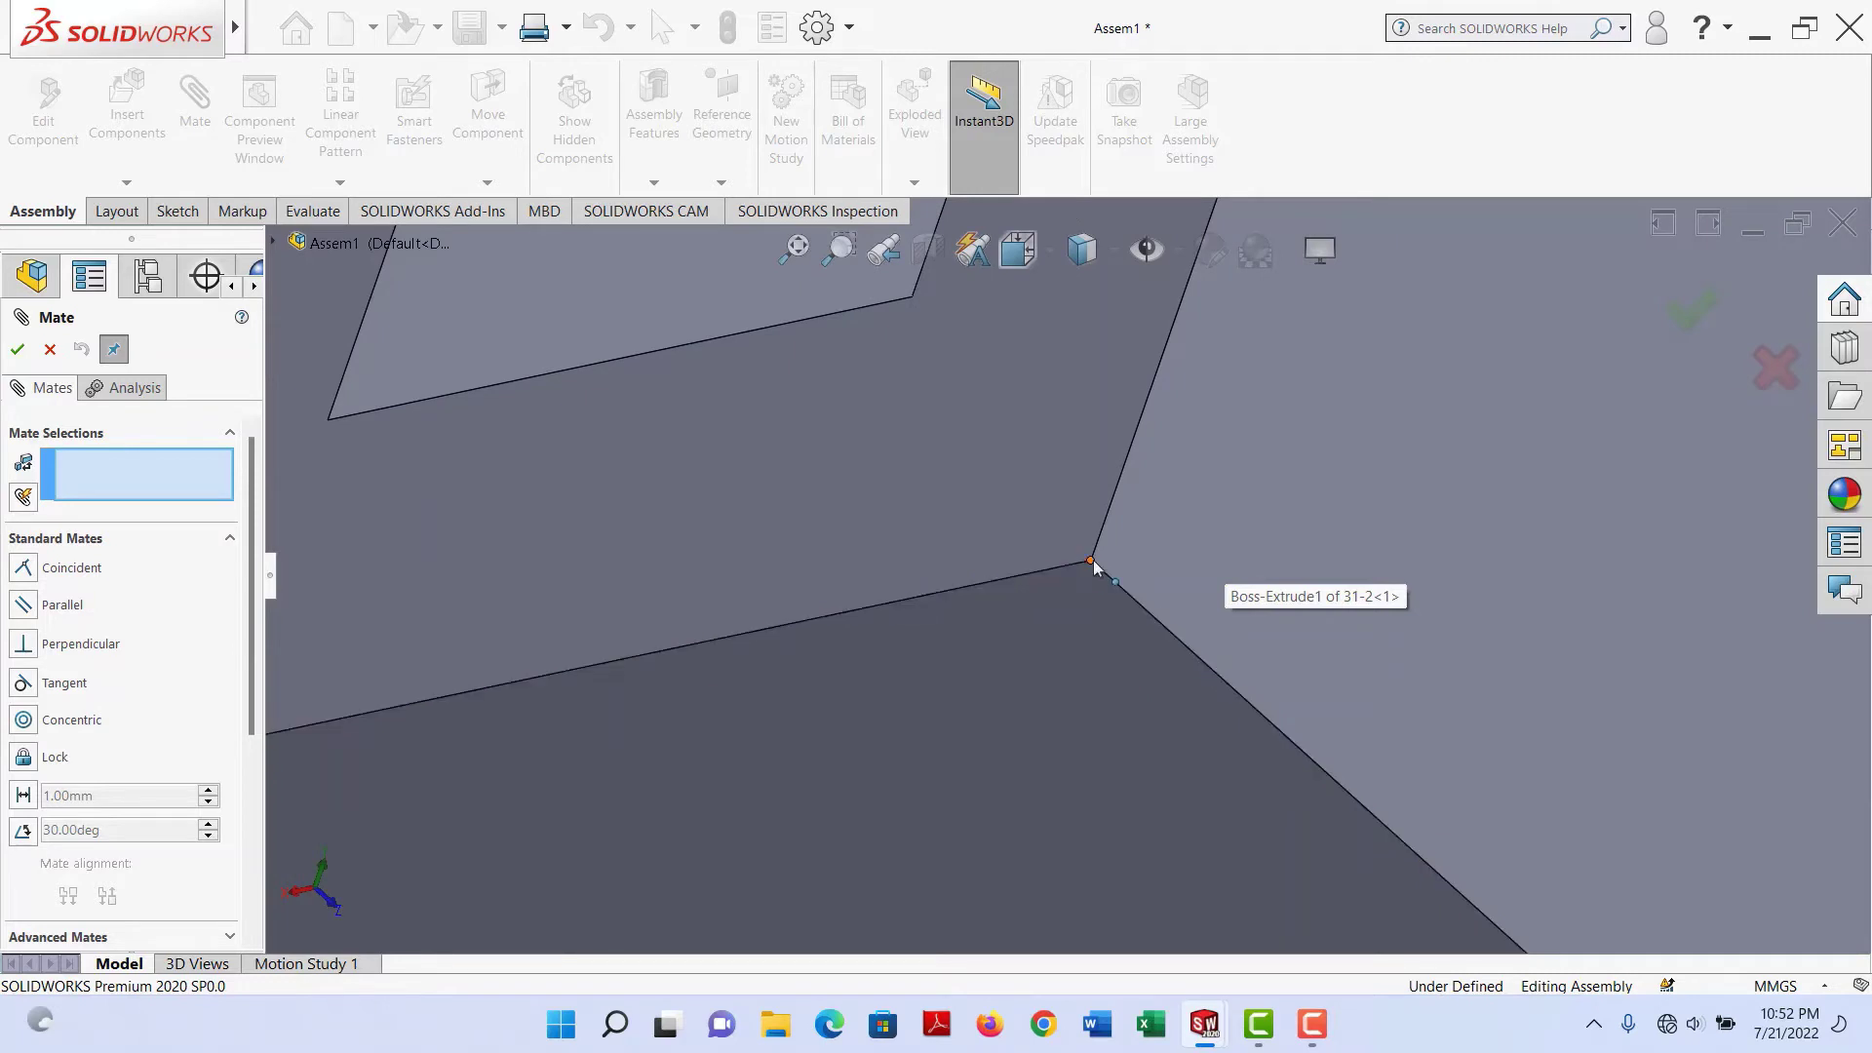
{"action": "left_click", "coordinate": [1092, 562]}
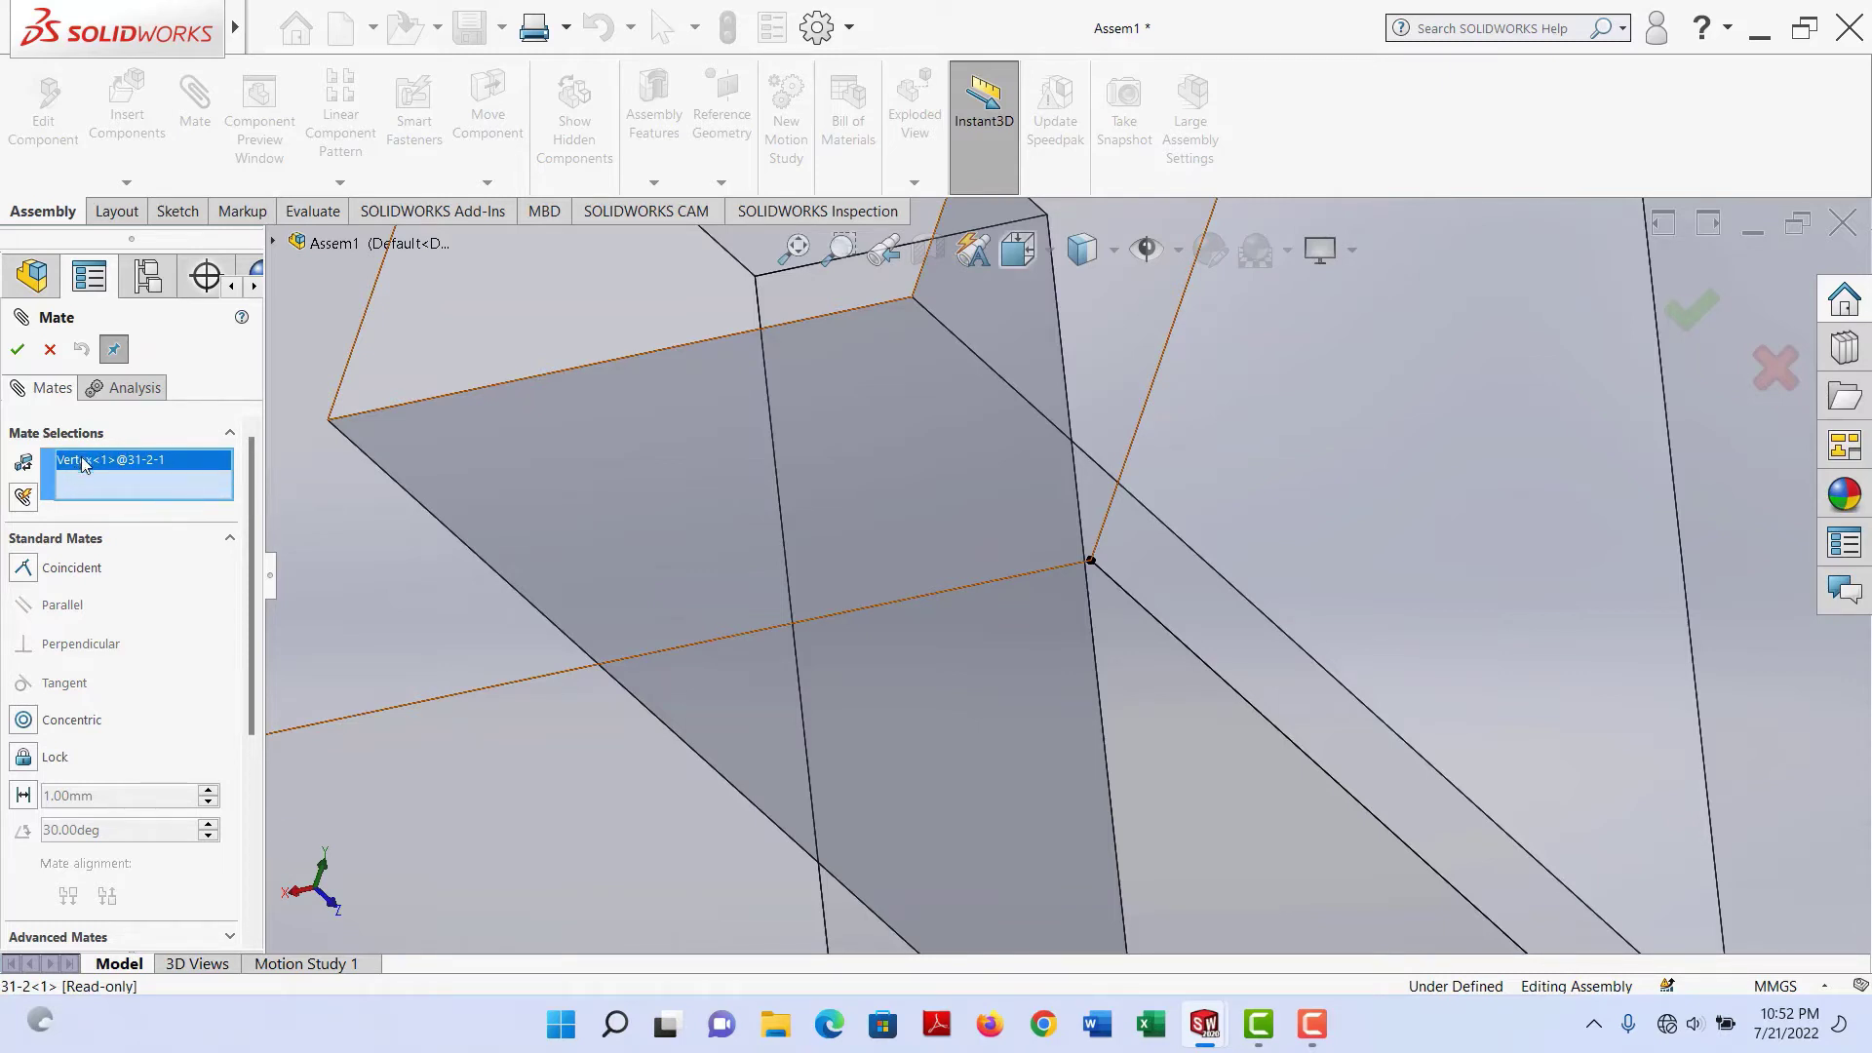
Mate the selected vertex coincident with the matching top corner vertex of base plate 31-1 and finish the Mate command
{"action": "scroll", "coordinate": [834, 526], "scroll_direction": "up", "scroll_amount": 5}
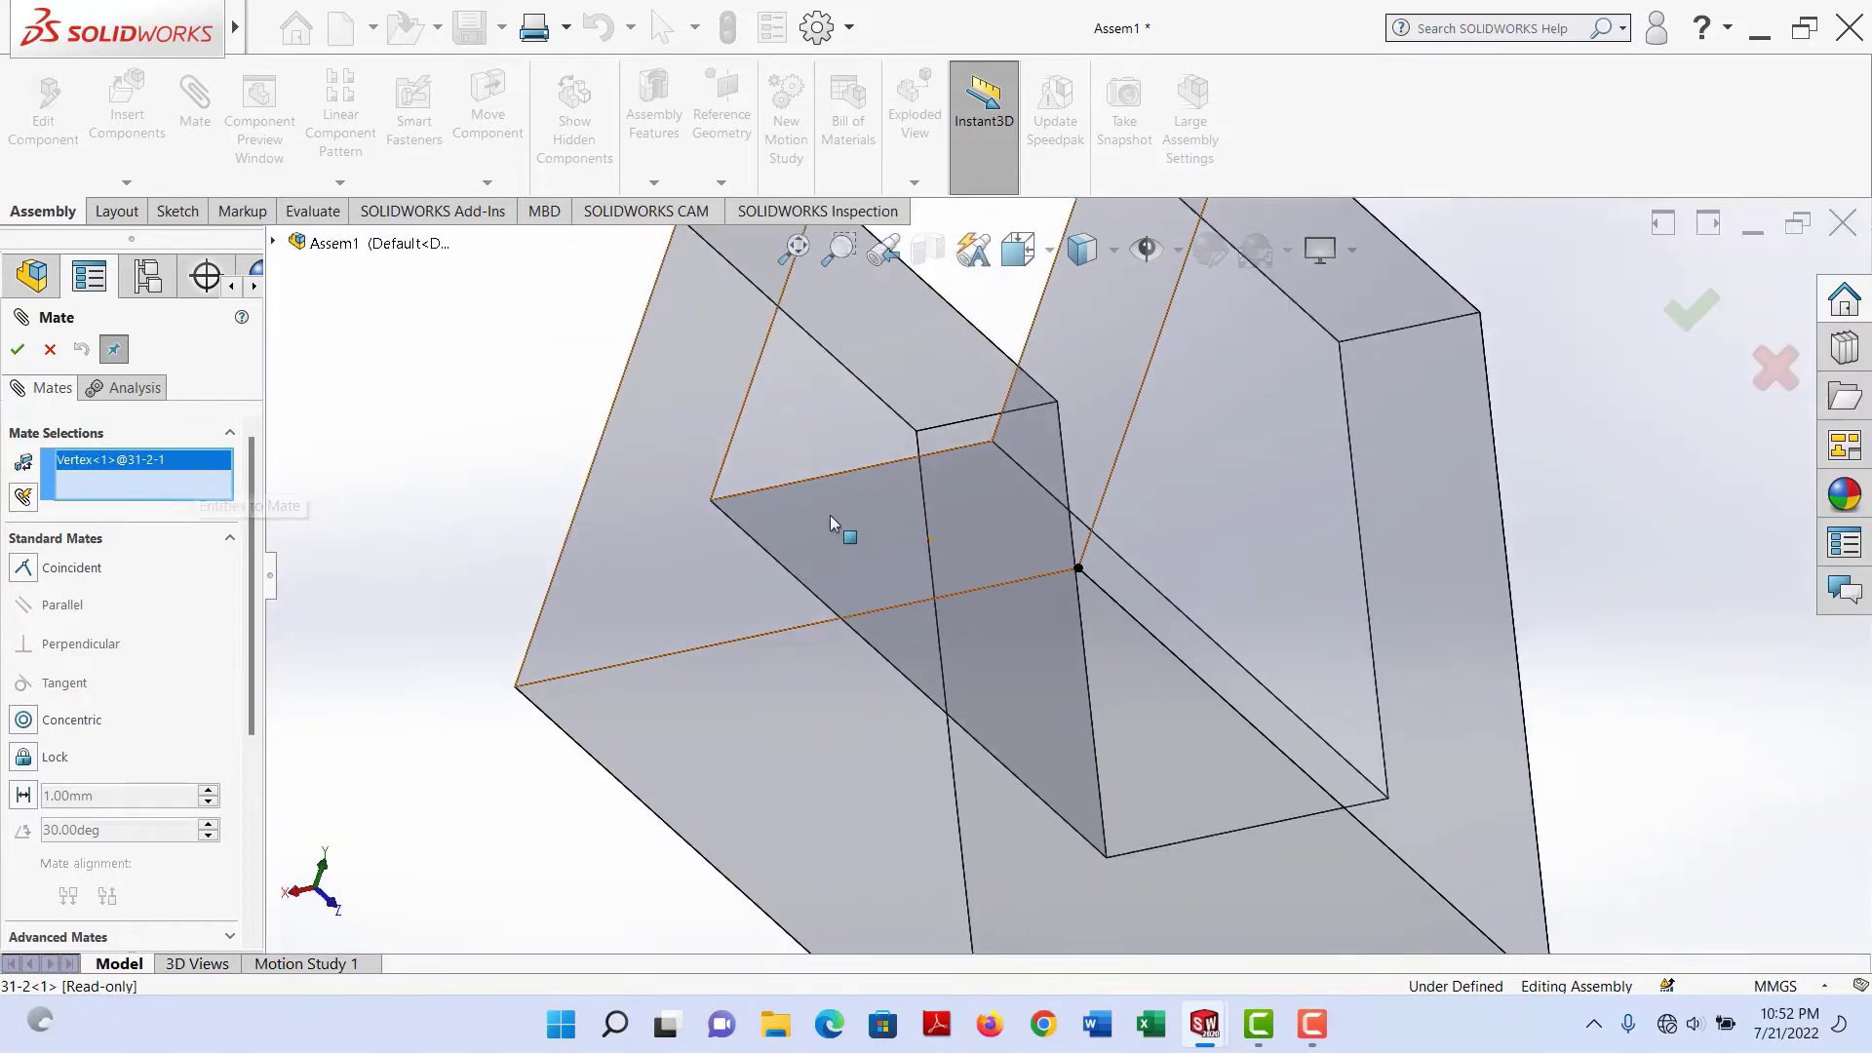
{"action": "scroll", "coordinate": [832, 523], "scroll_direction": "up", "scroll_amount": 2}
{"action": "middle_click_drag", "start_coordinate": [875, 523], "coordinate": [773, 546]}
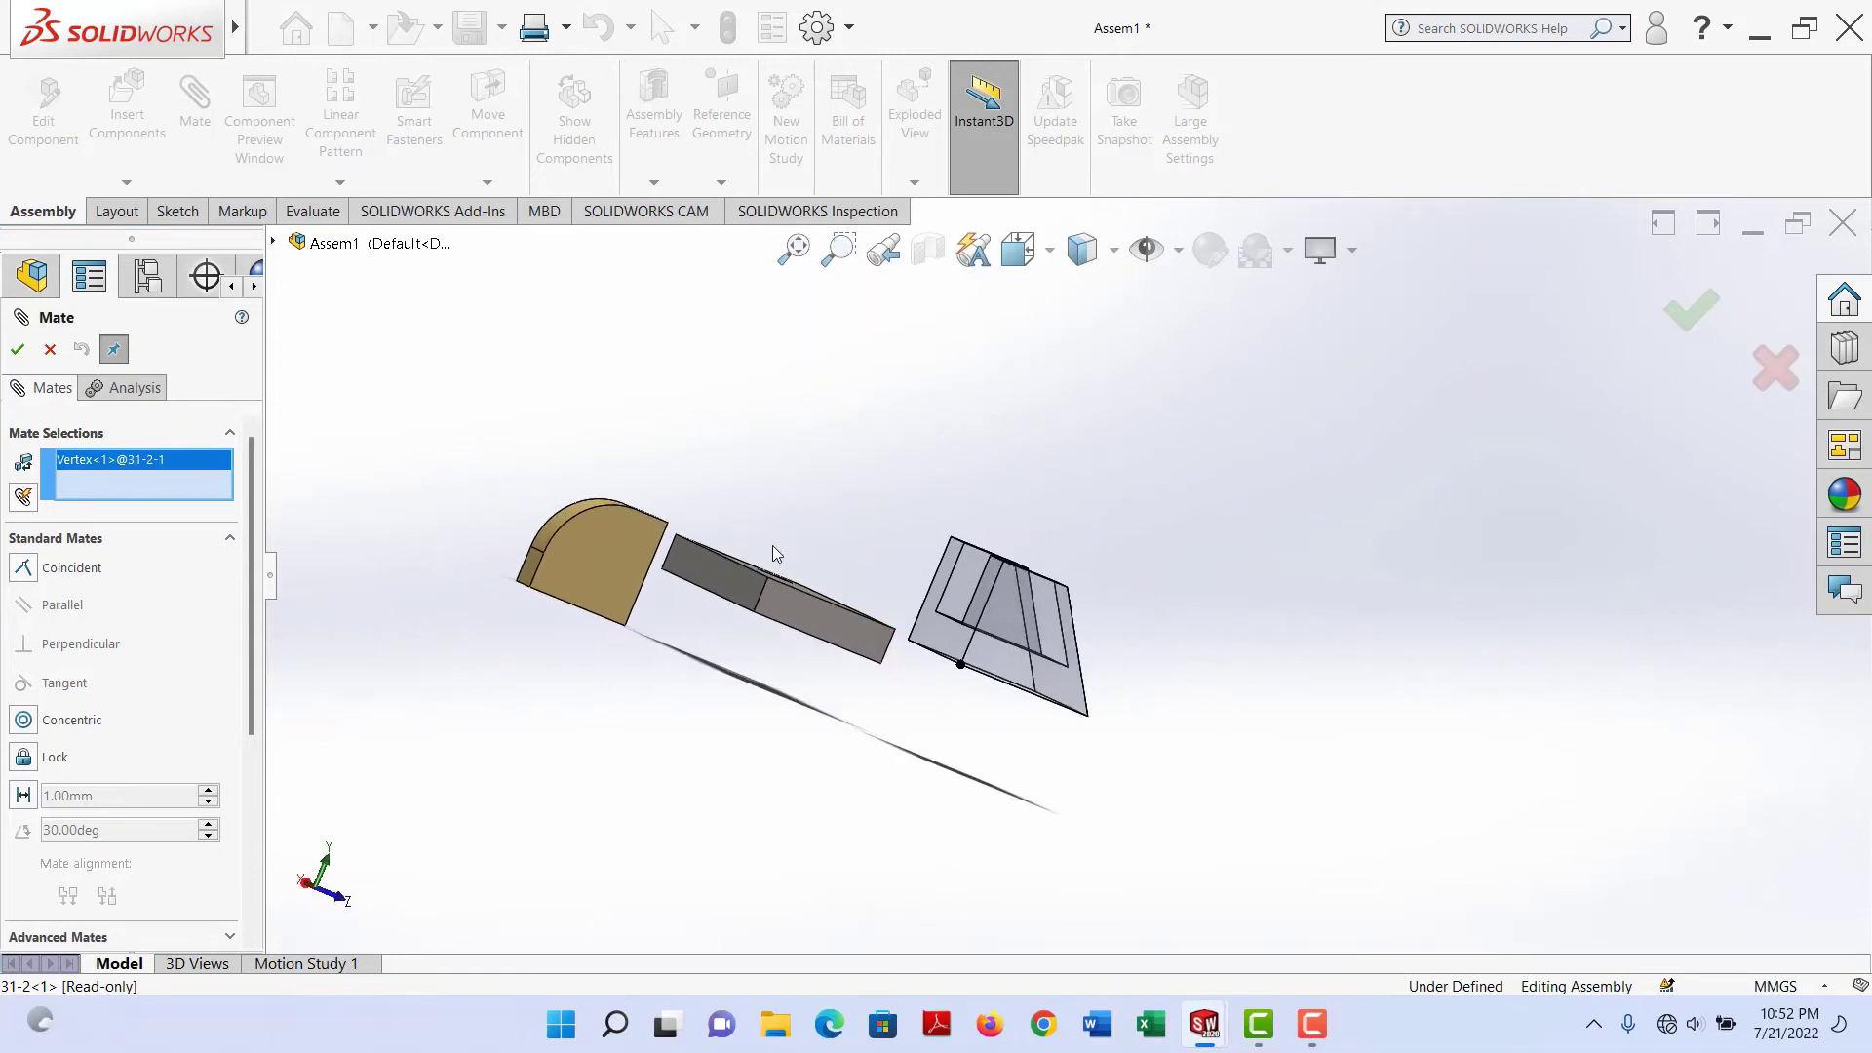
{"action": "scroll", "coordinate": [773, 548], "scroll_direction": "down", "scroll_amount": 5}
{"action": "scroll", "coordinate": [913, 583], "scroll_direction": "down", "scroll_amount": 2}
{"action": "middle_click_drag", "start_coordinate": [952, 581], "coordinate": [914, 589]}
{"action": "scroll", "coordinate": [786, 711], "scroll_direction": "down", "scroll_amount": 5}
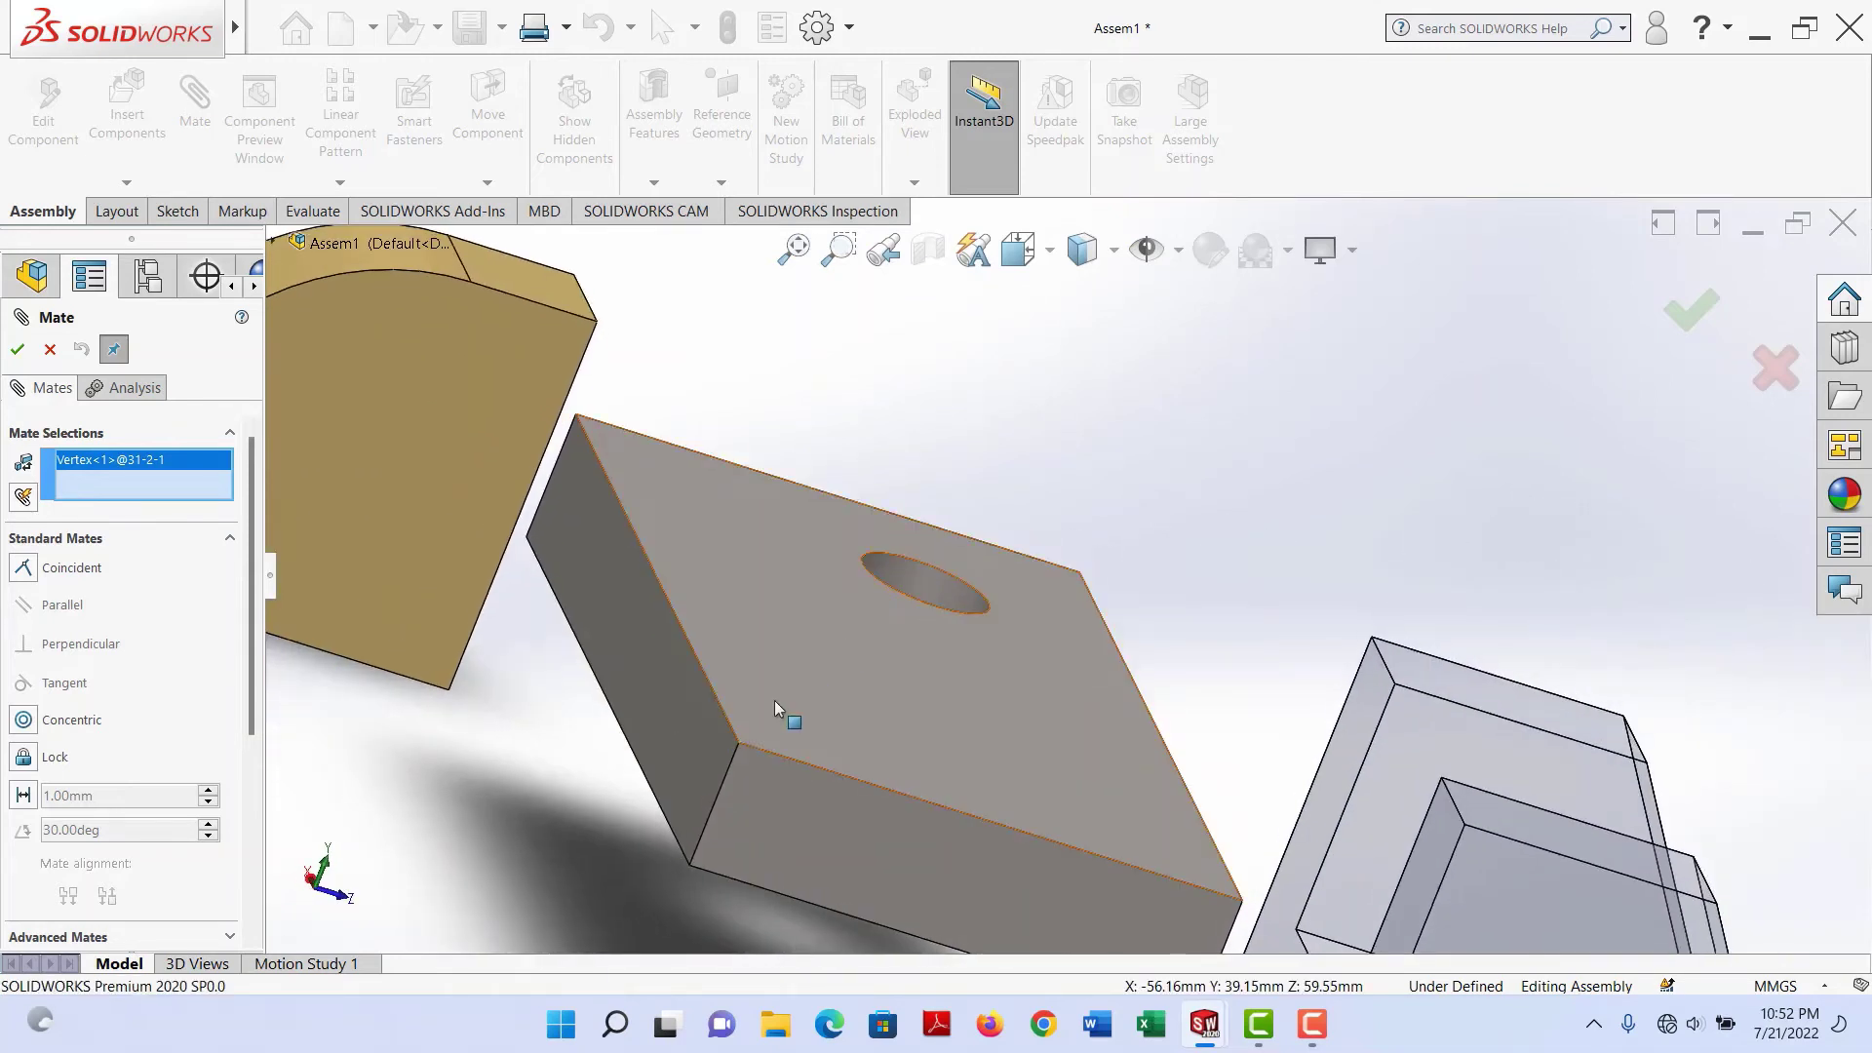
{"action": "scroll", "coordinate": [752, 758], "scroll_direction": "down", "scroll_amount": 5}
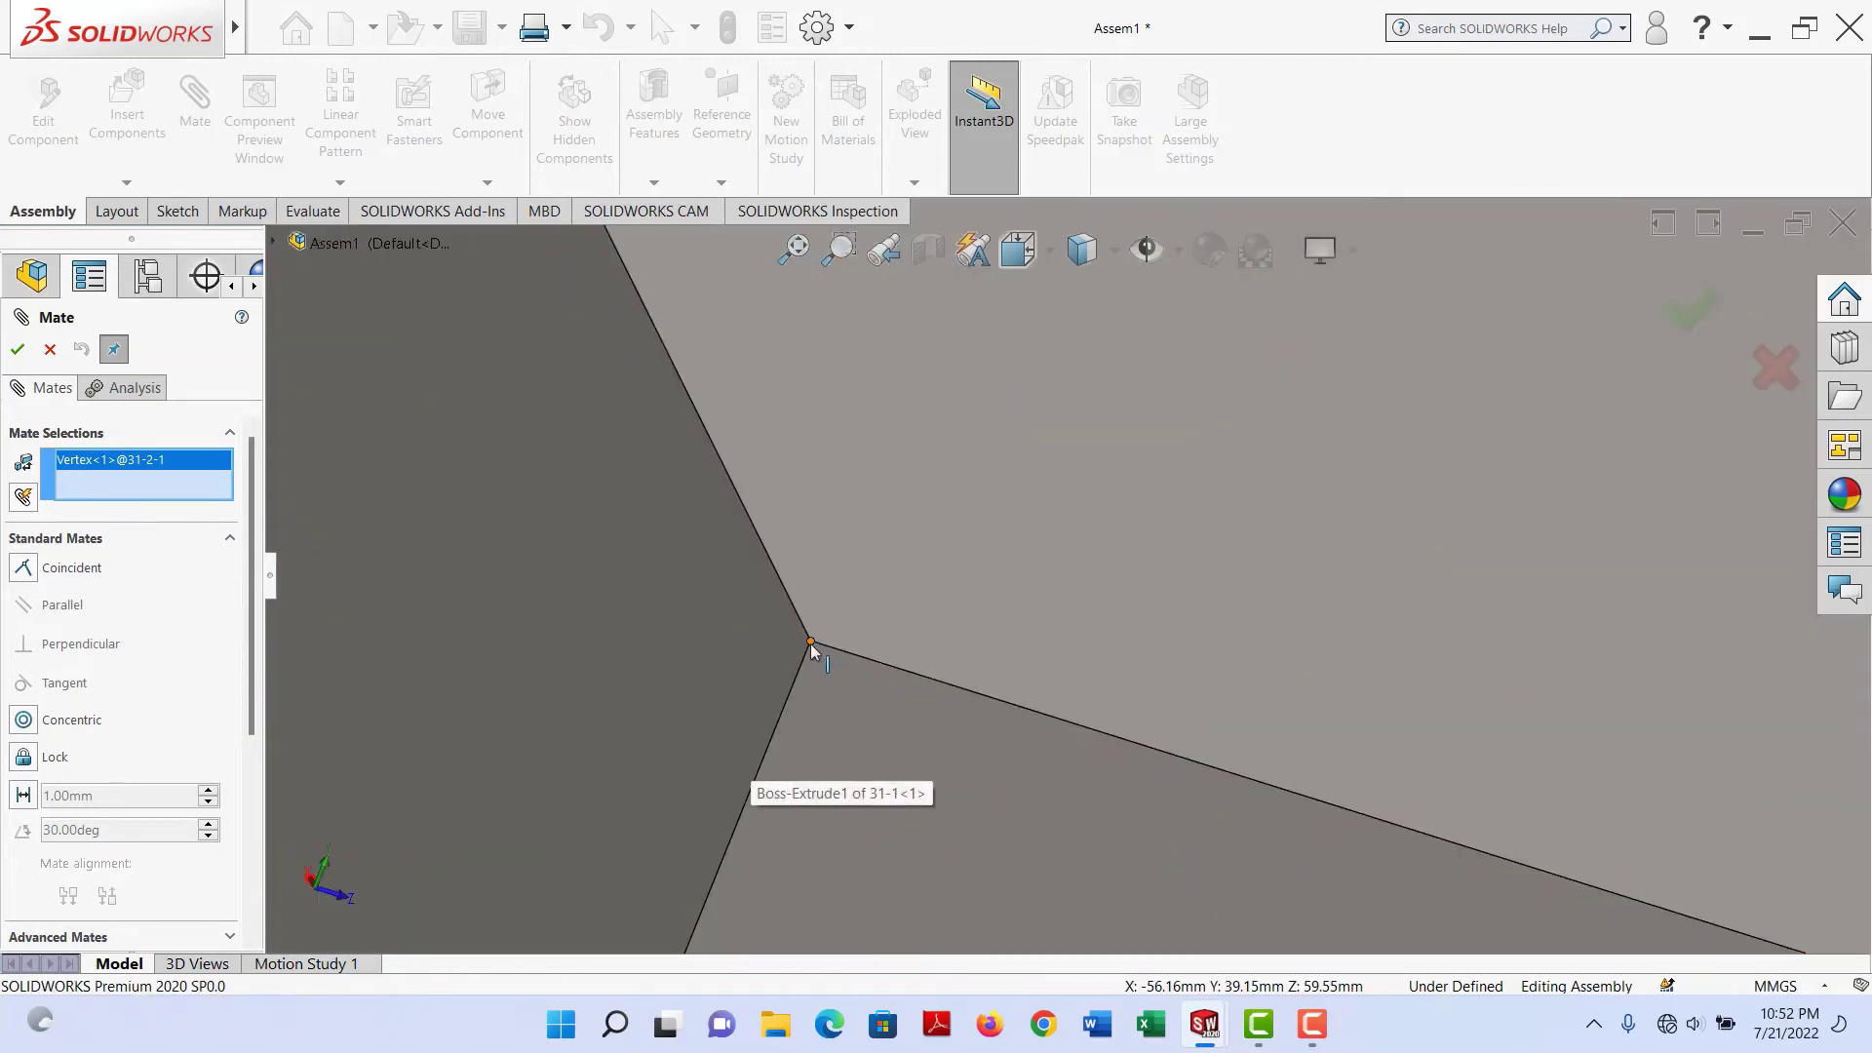
{"action": "left_click", "coordinate": [810, 644]}
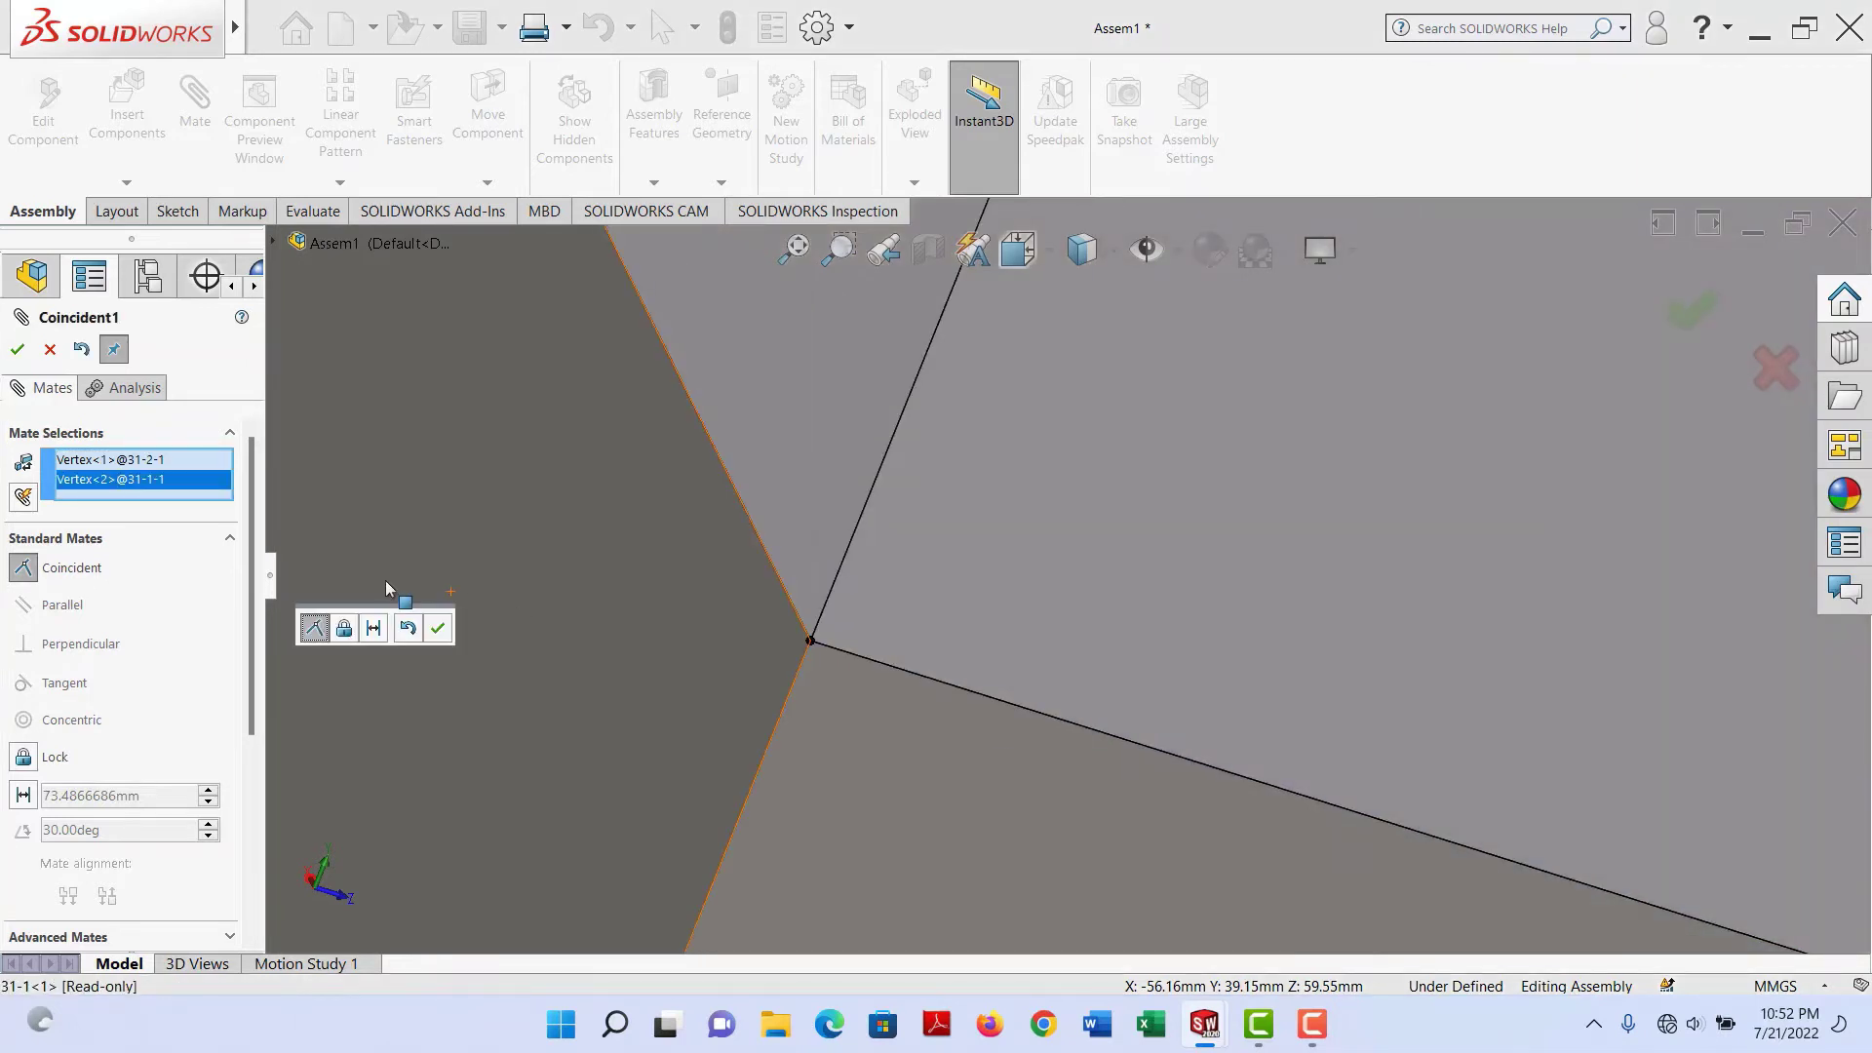
{"action": "scroll", "coordinate": [829, 592], "scroll_direction": "up", "scroll_amount": 10}
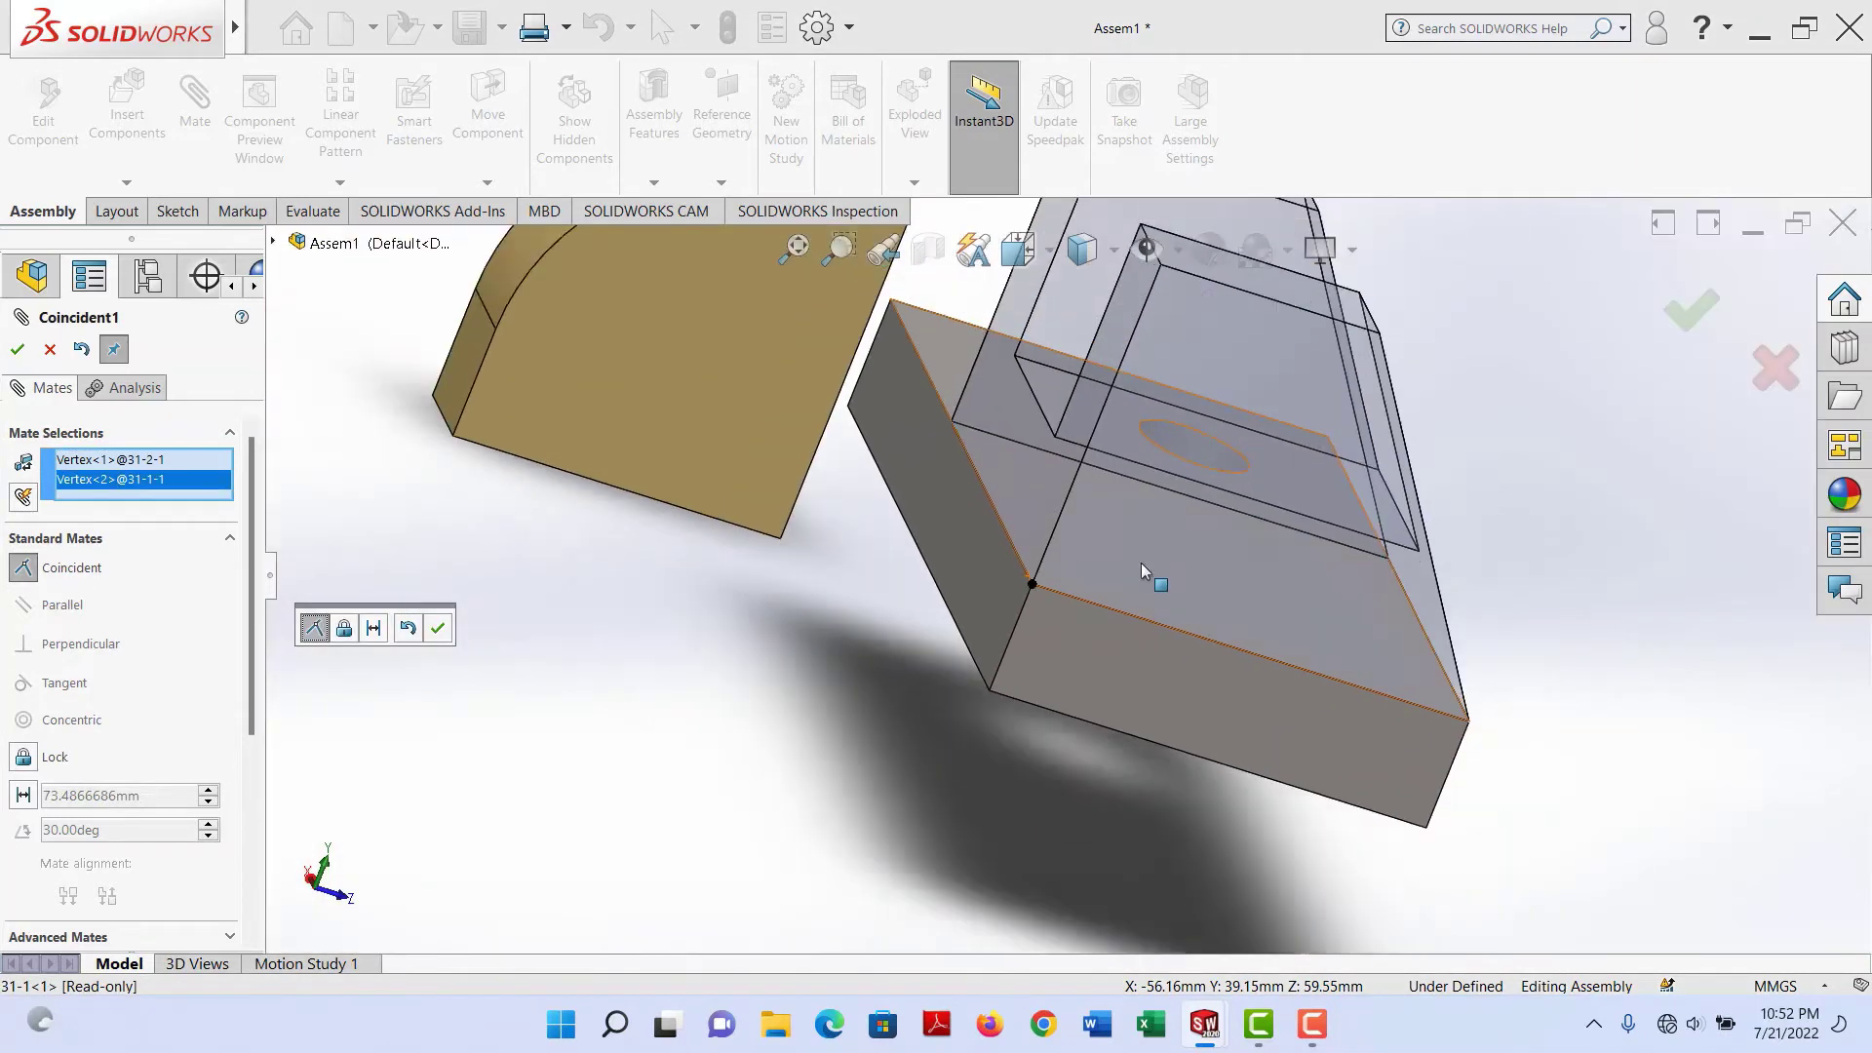
{"action": "middle_click_drag", "start_coordinate": [1325, 569], "coordinate": [1118, 636]}
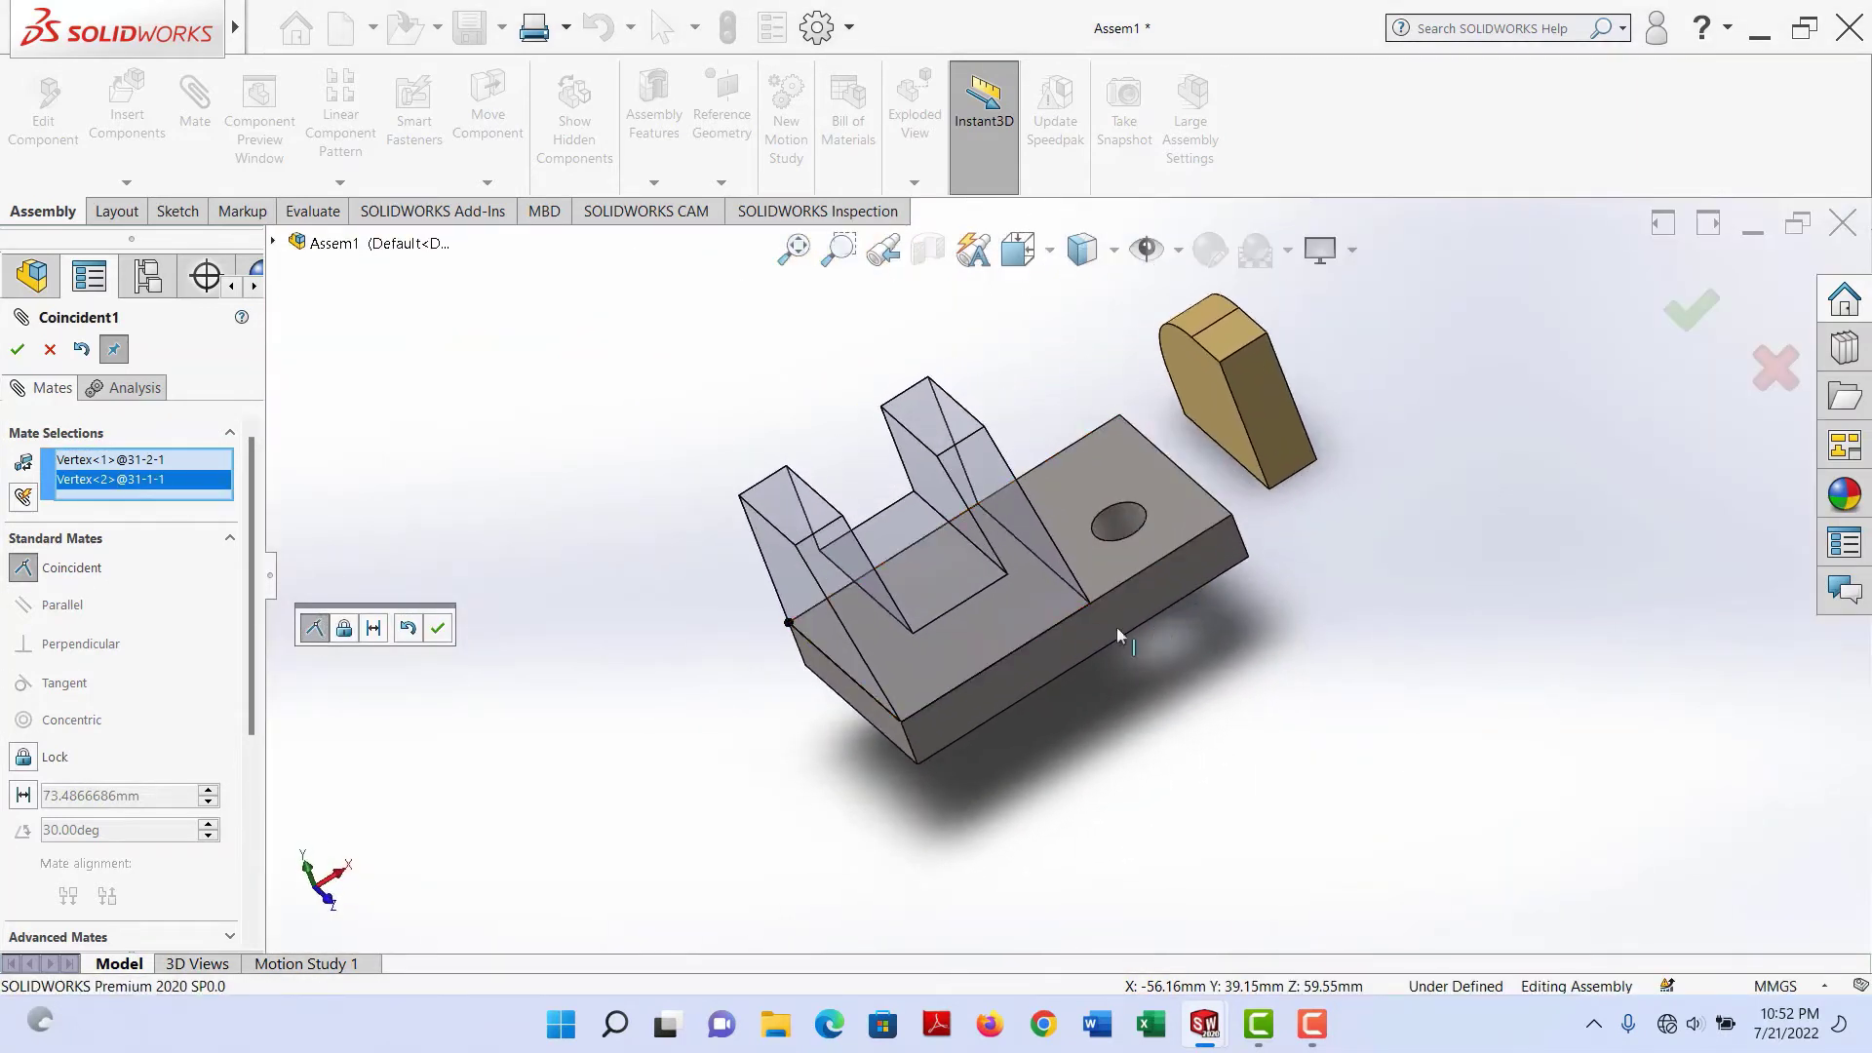
{"action": "left_click", "coordinate": [17, 349]}
{"action": "left_click", "coordinate": [16, 349]}
Start another mate and select the long top edge of base plate 31-1 as its first entity
{"action": "middle_click_drag", "start_coordinate": [1215, 580], "coordinate": [1152, 673]}
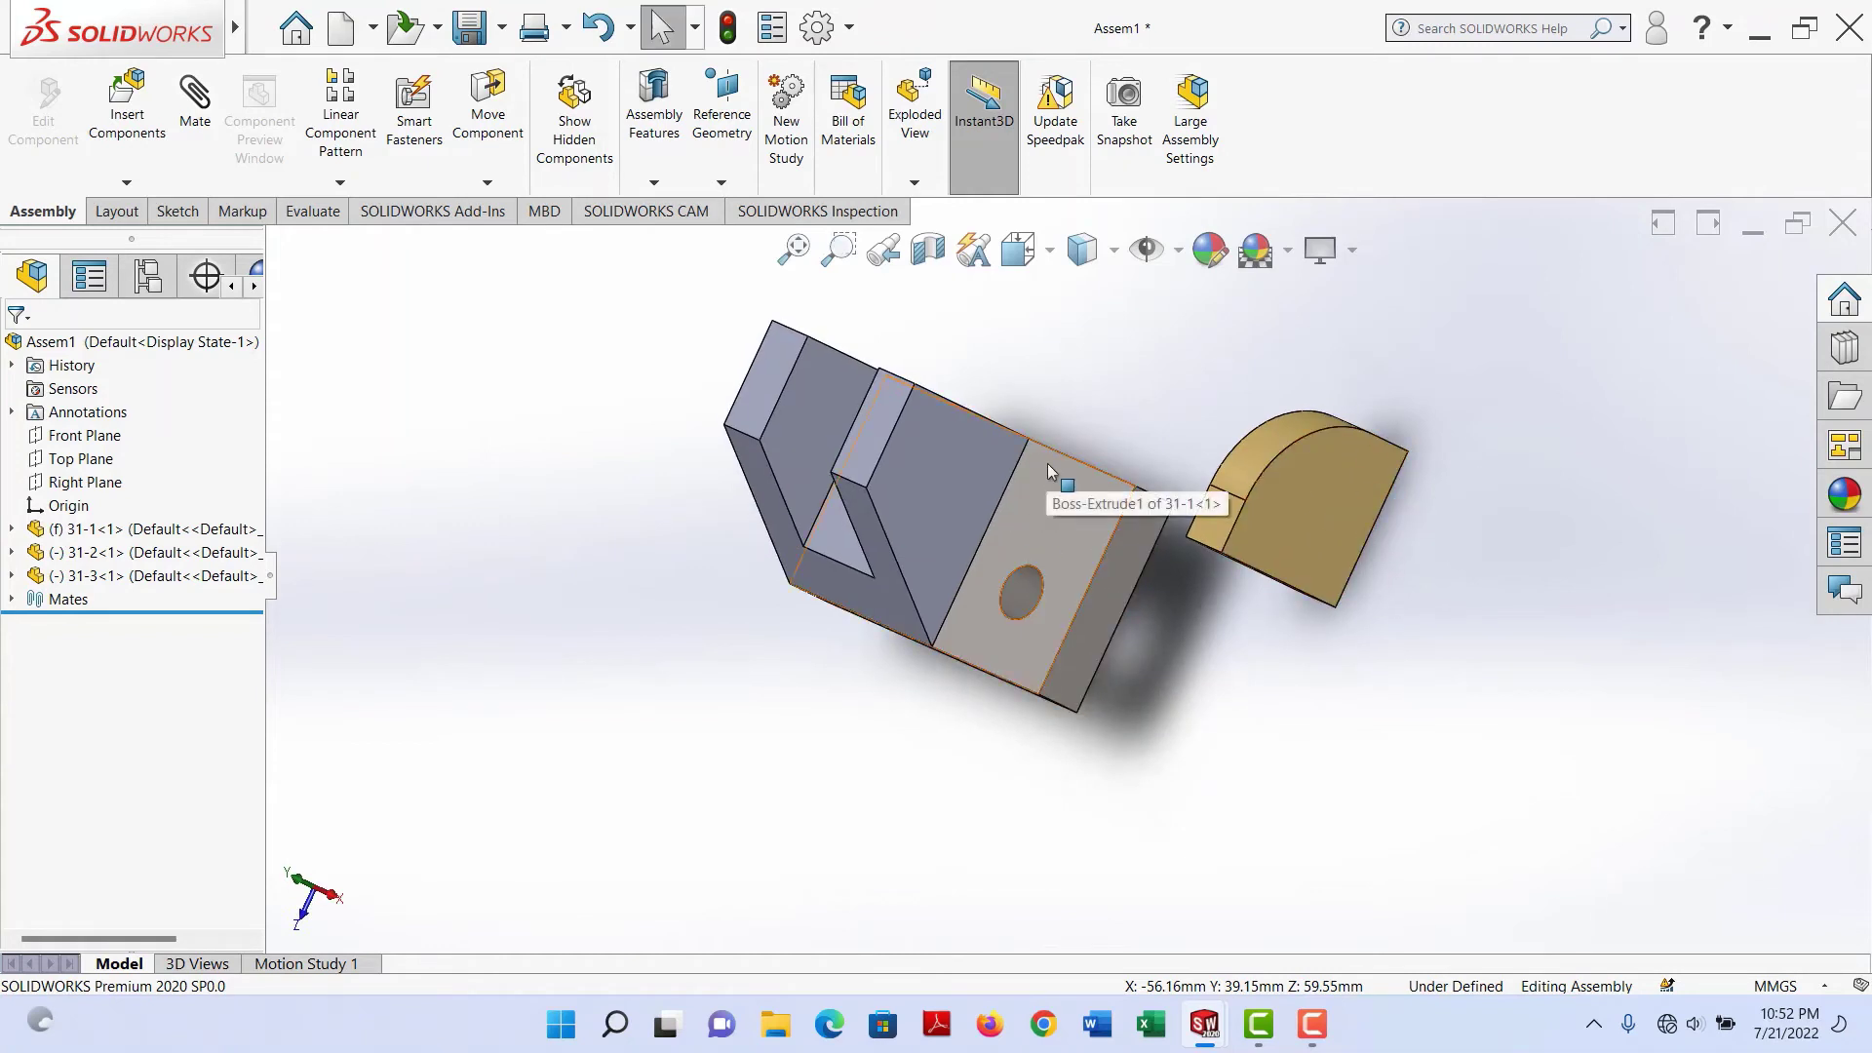
{"action": "middle_click_drag", "start_coordinate": [1205, 482], "coordinate": [1187, 548]}
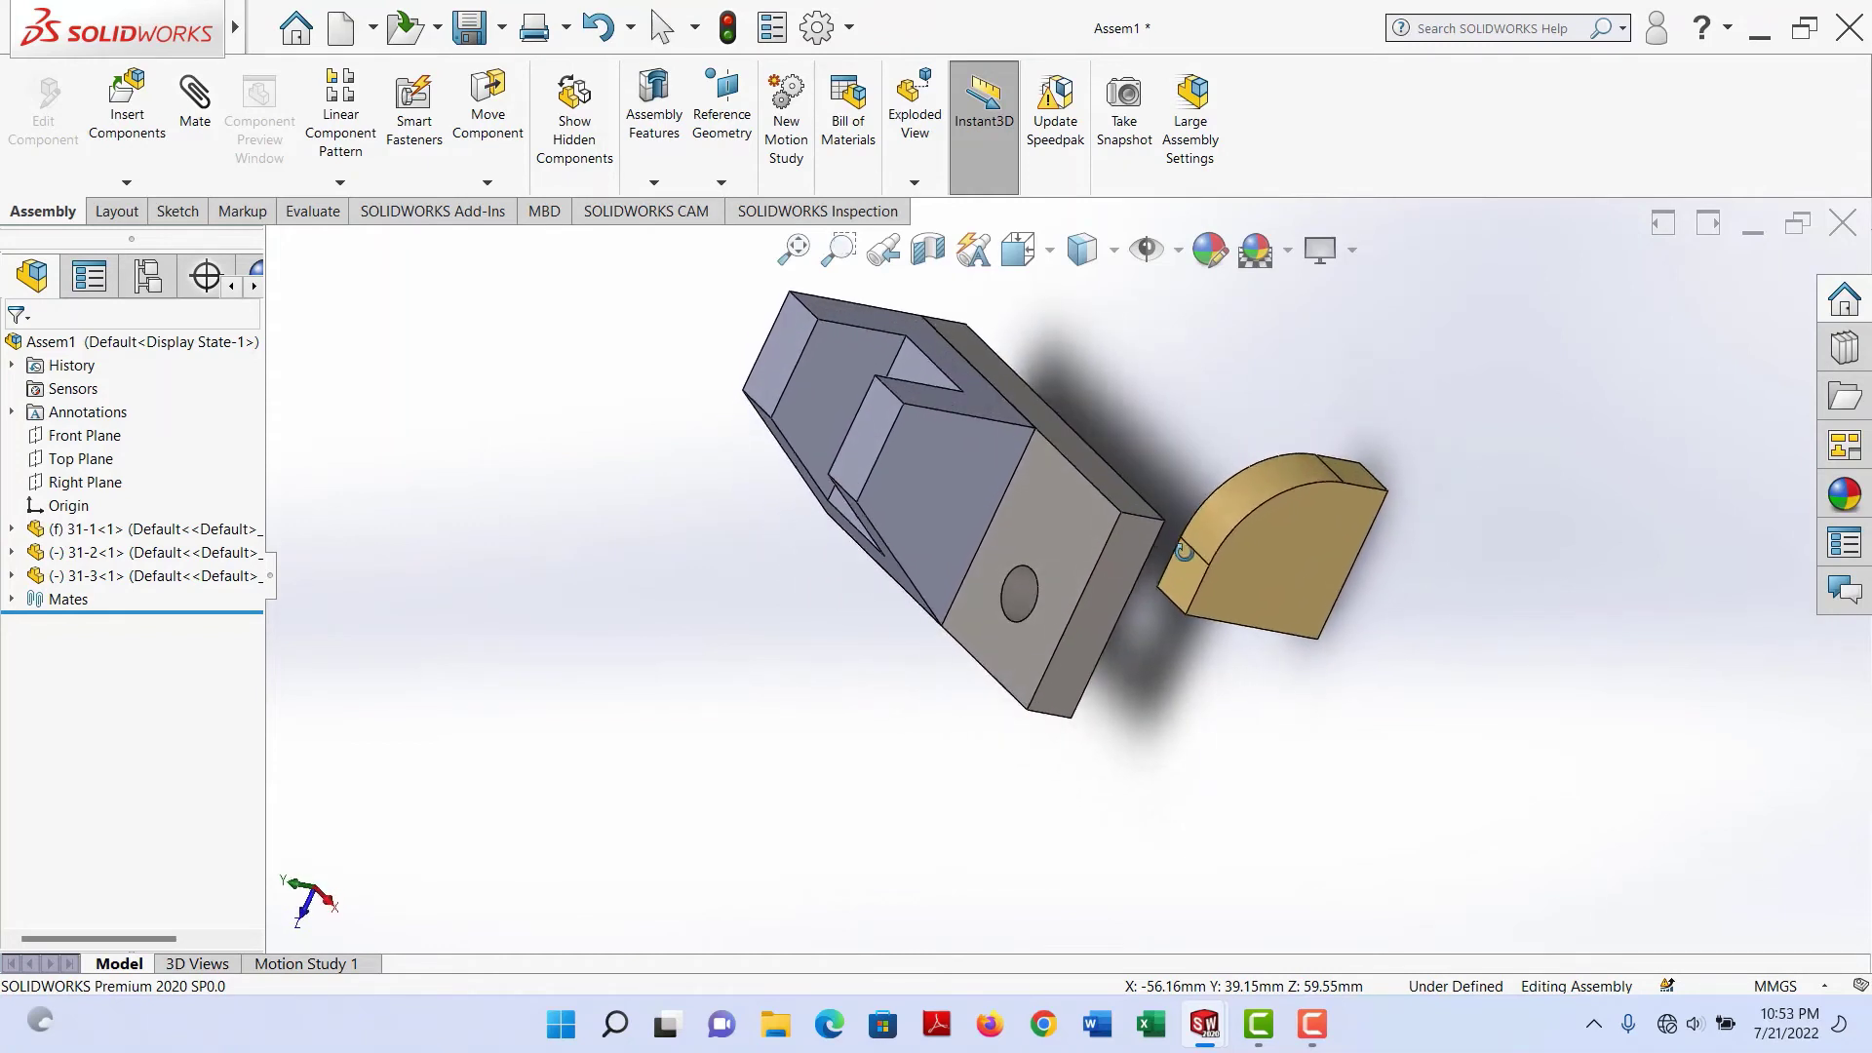
{"action": "left_click", "coordinate": [200, 102]}
{"action": "middle_click_drag", "start_coordinate": [1369, 444], "coordinate": [1099, 722]}
{"action": "middle_click_drag", "start_coordinate": [787, 466], "coordinate": [995, 629]}
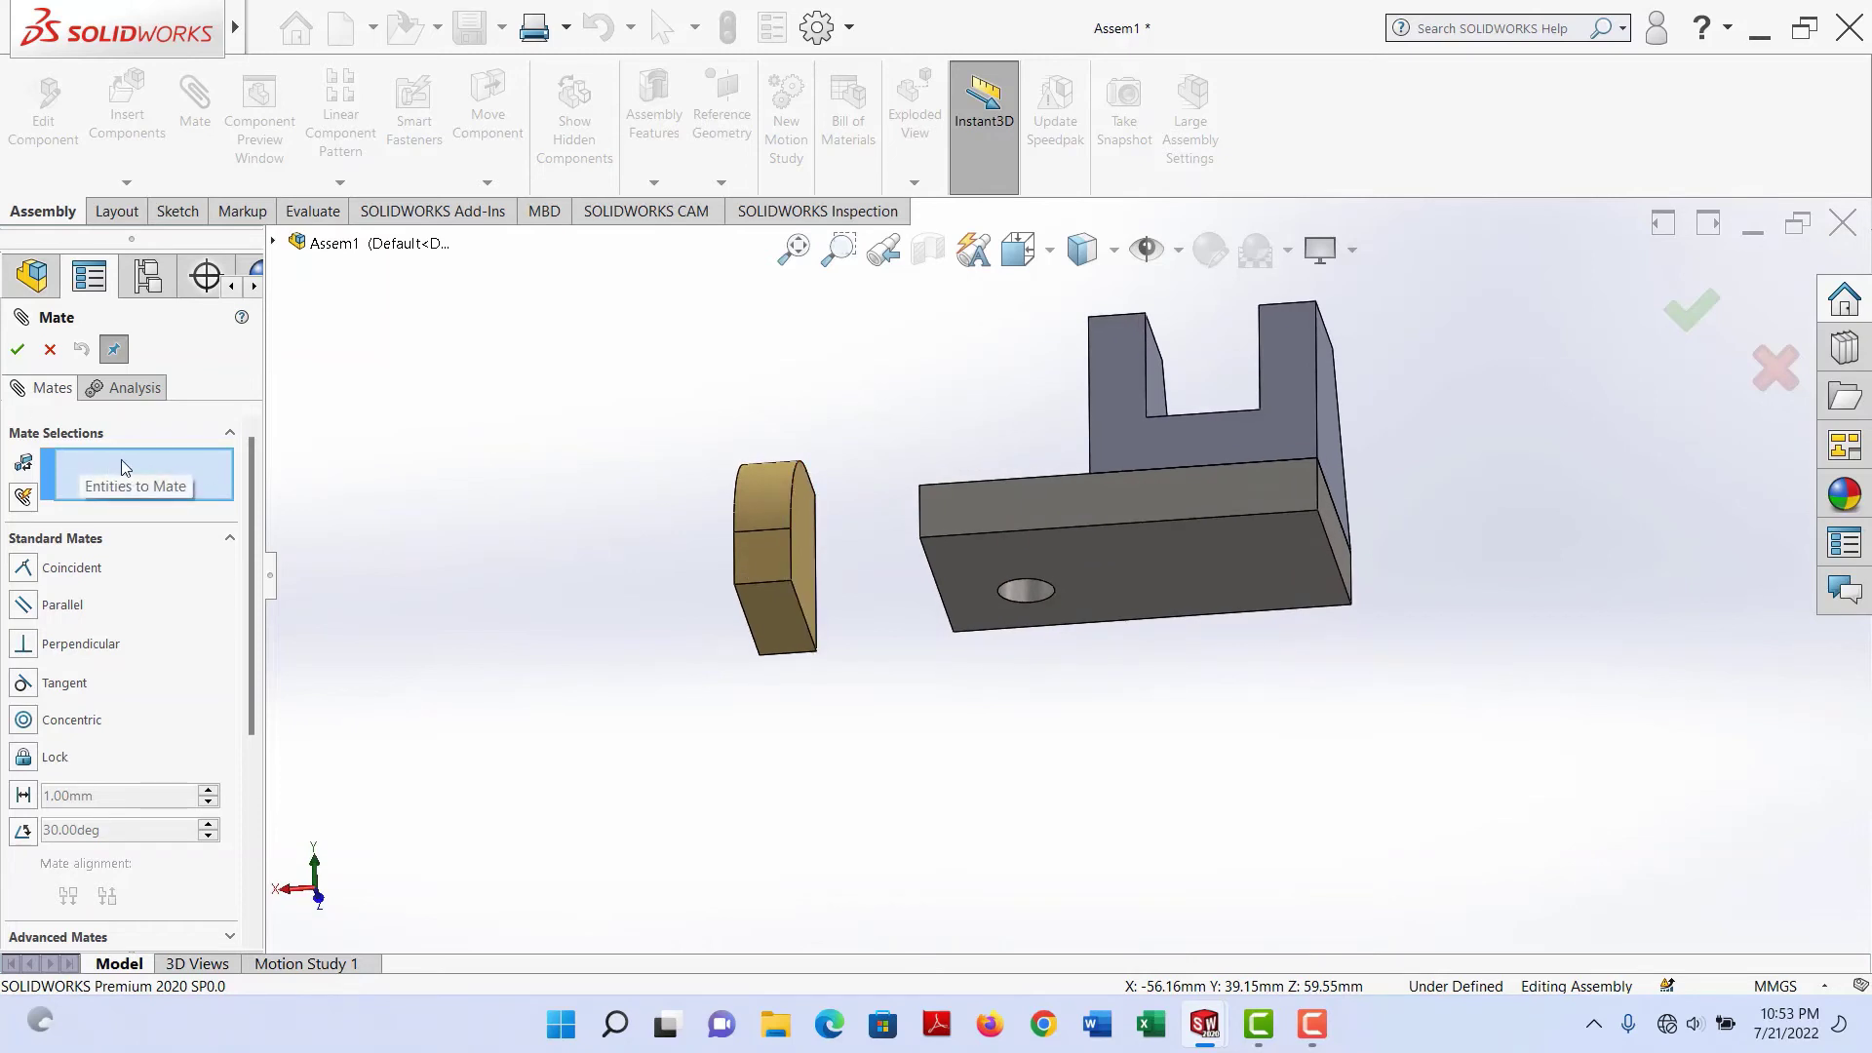
{"action": "middle_click_drag", "start_coordinate": [1017, 471], "coordinate": [1063, 548]}
{"action": "scroll", "coordinate": [1047, 478], "scroll_direction": "down", "scroll_amount": 5}
{"action": "scroll", "coordinate": [1047, 478], "scroll_direction": "down", "scroll_amount": 1}
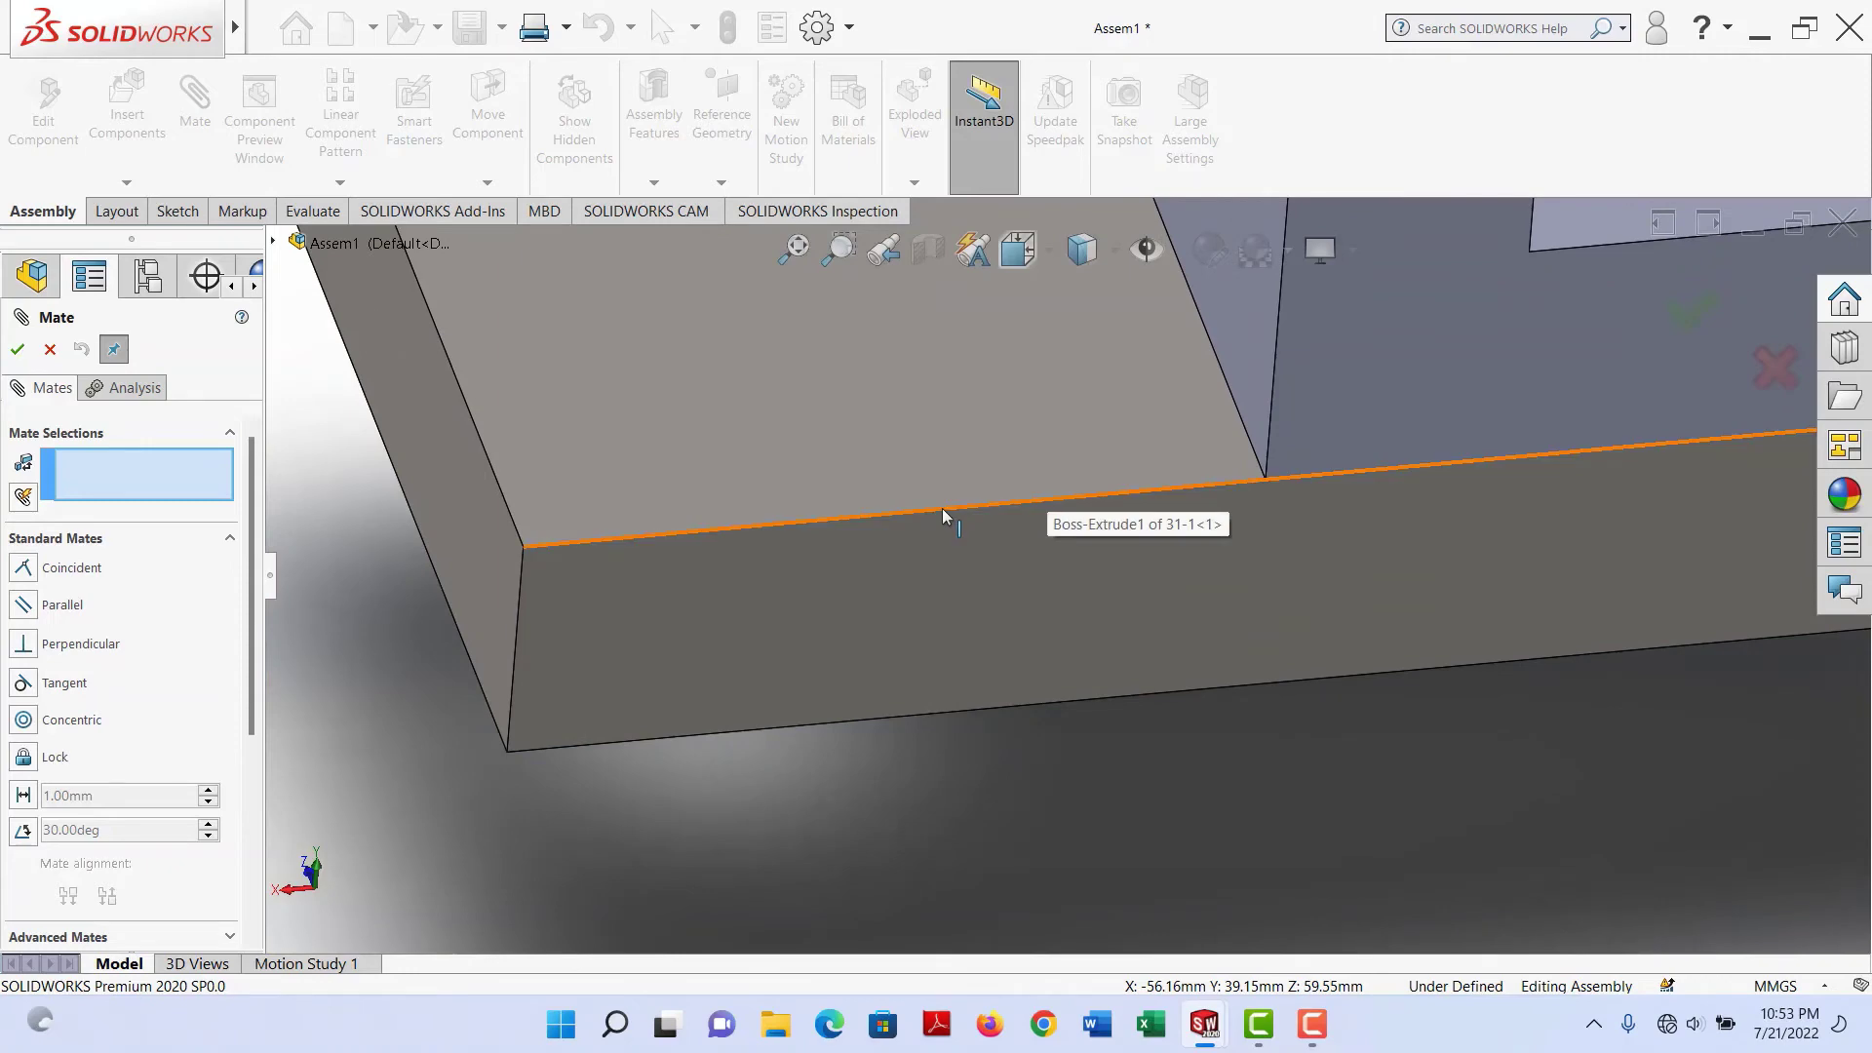
{"action": "left_click", "coordinate": [942, 507]}
Select the long straight bottom edge of rounded part 31-3 as the second entity of the mate
{"action": "scroll", "coordinate": [998, 554], "scroll_direction": "up", "scroll_amount": 5}
{"action": "scroll", "coordinate": [992, 557], "scroll_direction": "up", "scroll_amount": 3}
{"action": "middle_click_drag", "start_coordinate": [991, 657], "coordinate": [856, 639]}
{"action": "scroll", "coordinate": [1043, 726], "scroll_direction": "down", "scroll_amount": 6}
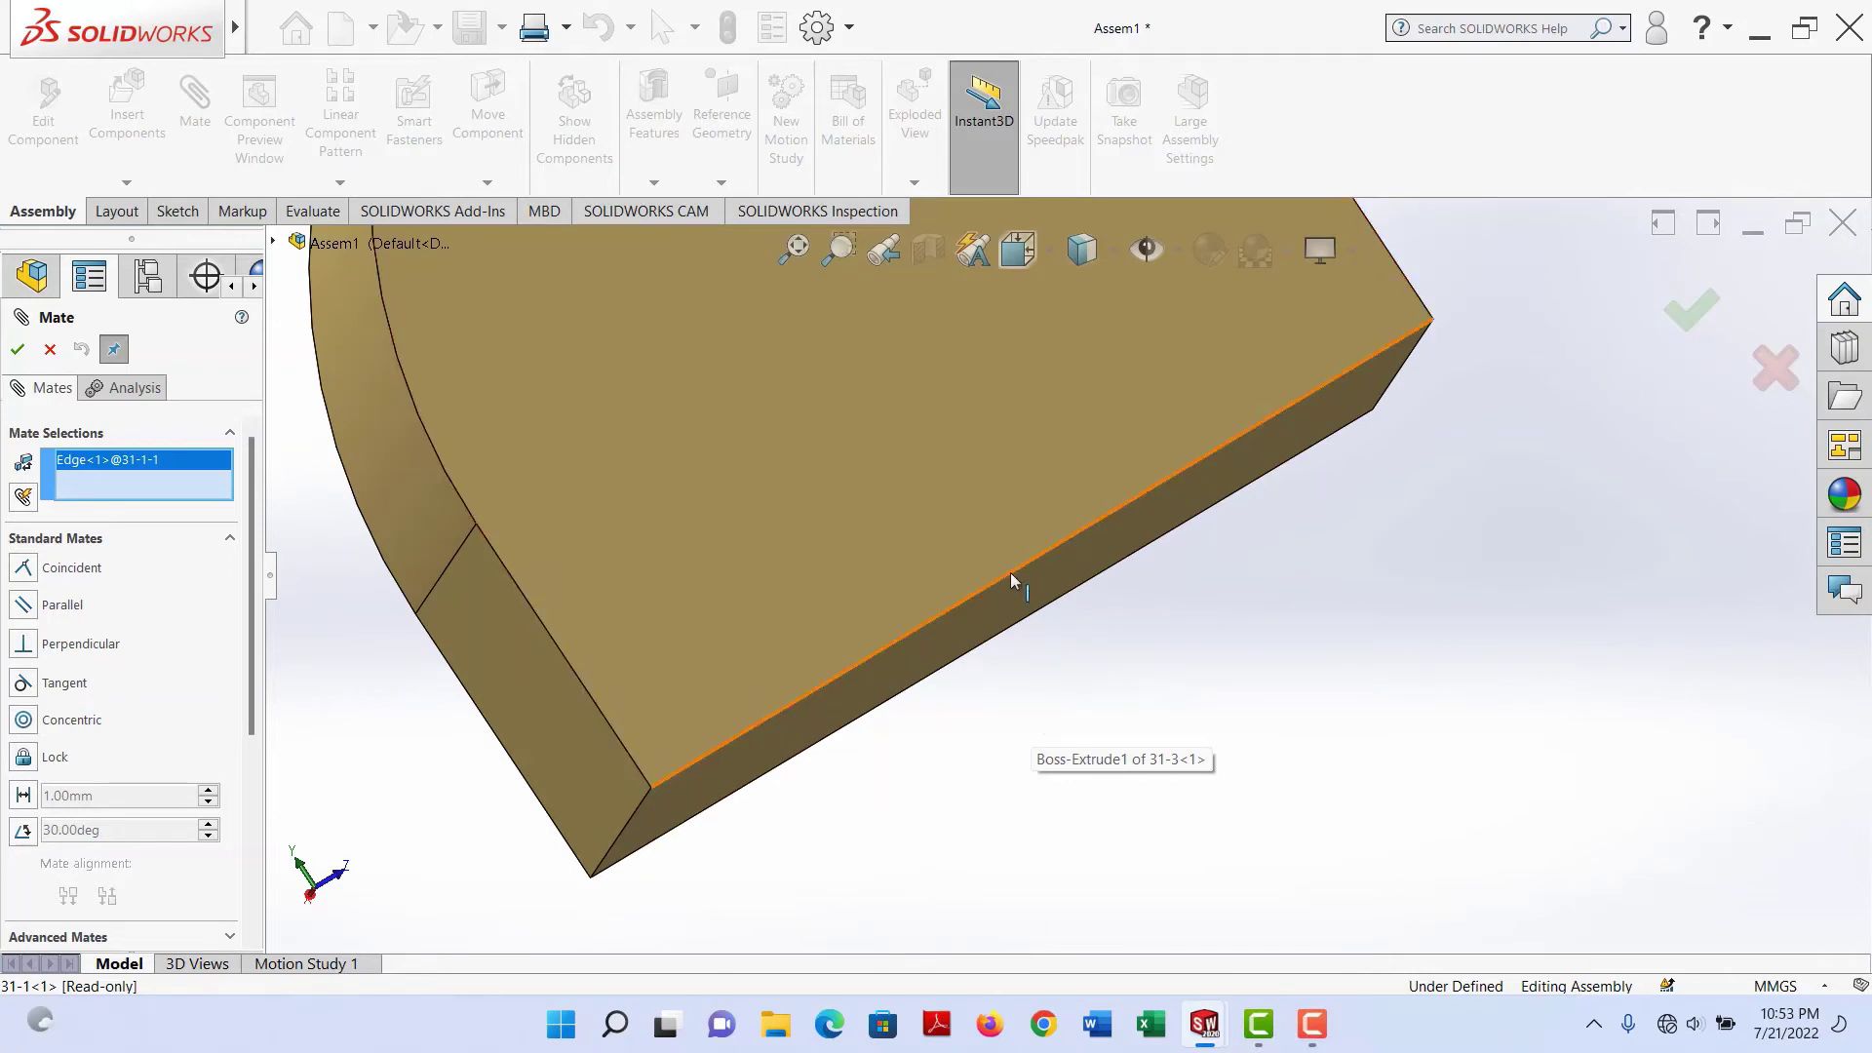
{"action": "left_click", "coordinate": [1011, 572]}
Check the coincident edge alignment between rounded part 31-3 and base plate 31-1, accept the mate and finish the Mate command
{"action": "scroll", "coordinate": [1011, 572], "scroll_direction": "up", "scroll_amount": 6}
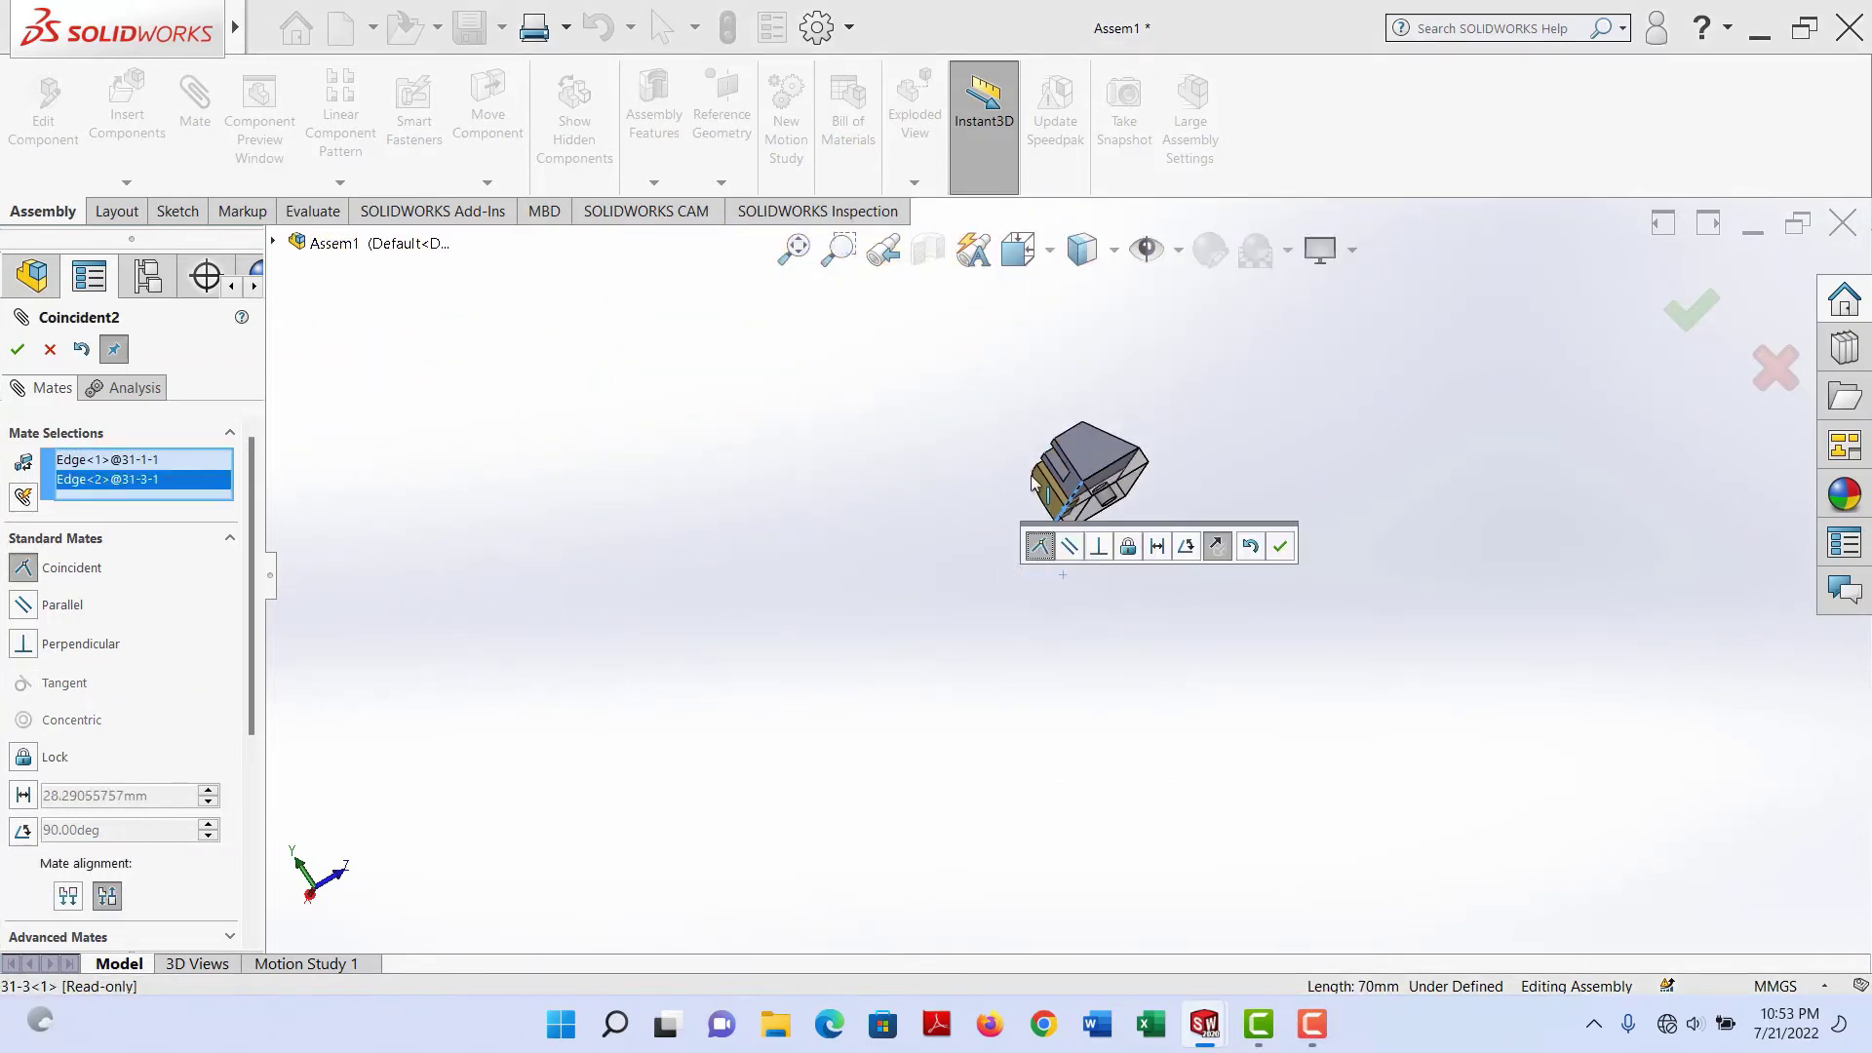
{"action": "middle_click_drag", "start_coordinate": [1023, 573], "coordinate": [1215, 417]}
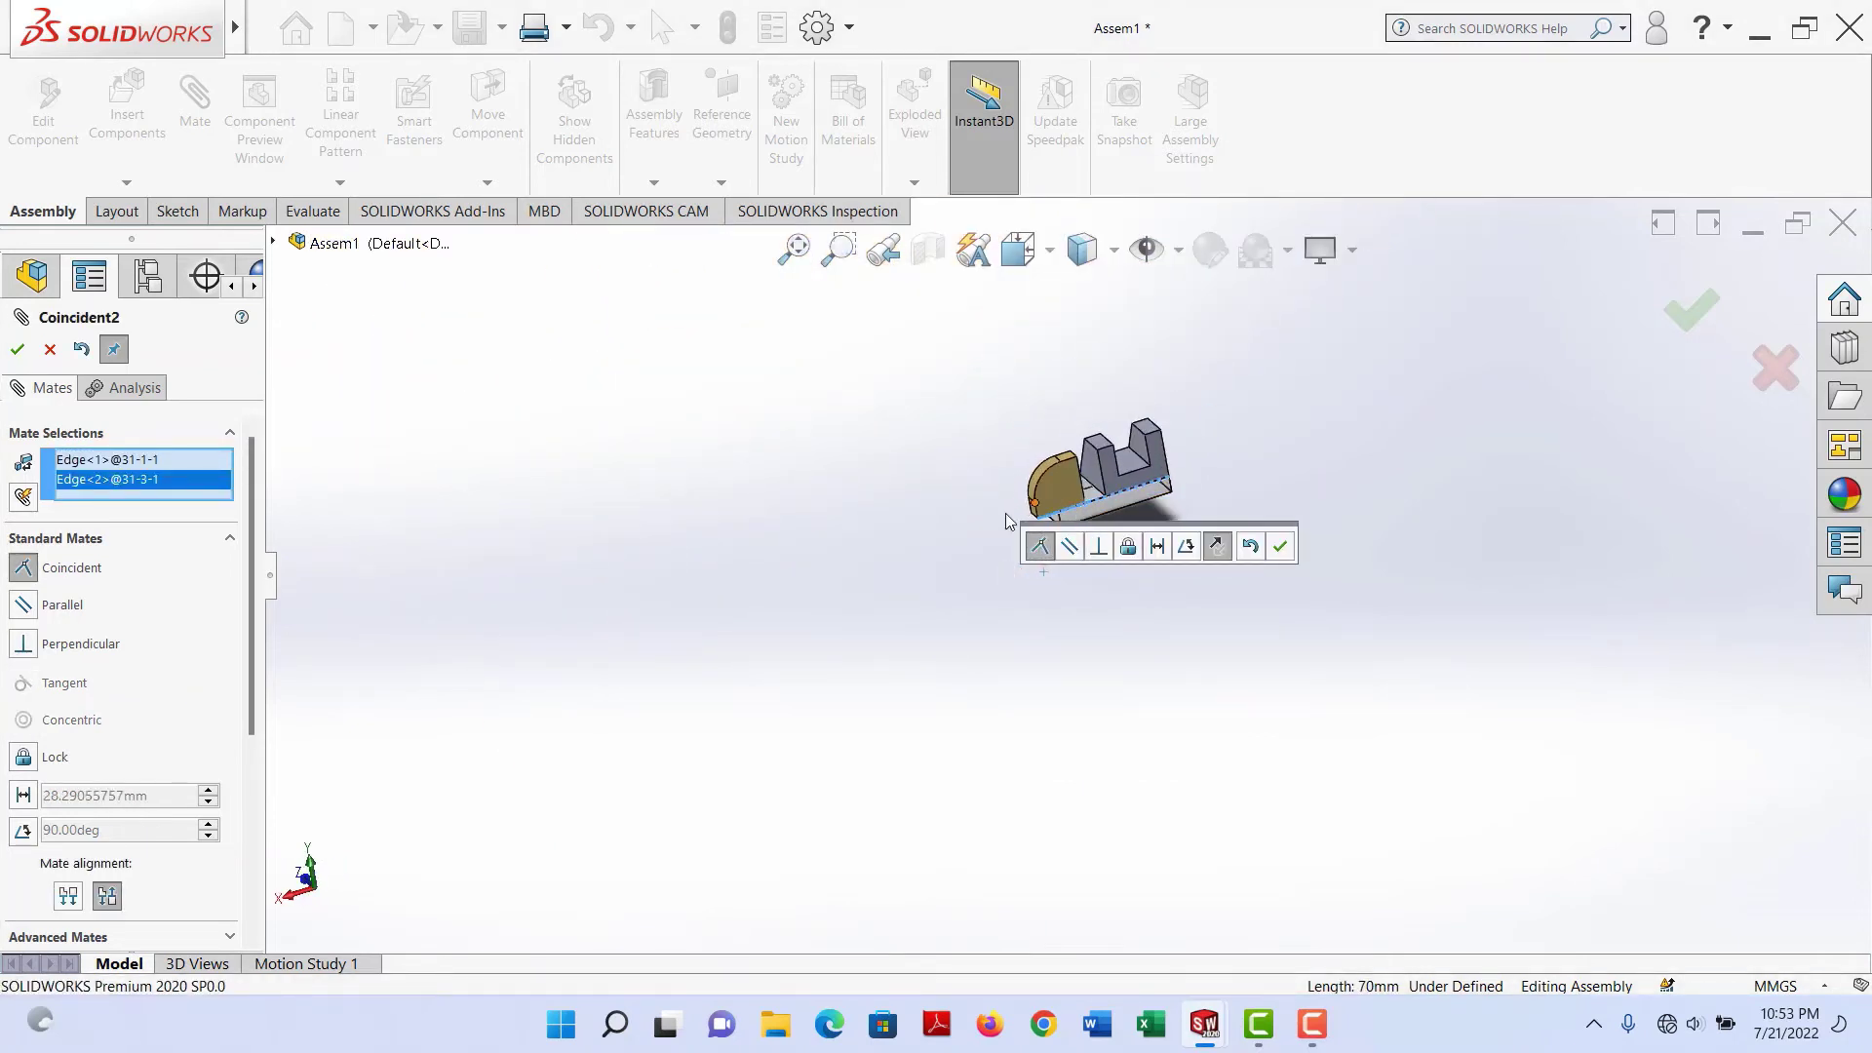
{"action": "scroll", "coordinate": [1007, 520], "scroll_direction": "down", "scroll_amount": 5}
{"action": "middle_click_drag", "start_coordinate": [848, 624], "coordinate": [815, 522]}
{"action": "scroll", "coordinate": [757, 647], "scroll_direction": "down", "scroll_amount": 3}
{"action": "scroll", "coordinate": [994, 589], "scroll_direction": "up", "scroll_amount": 5}
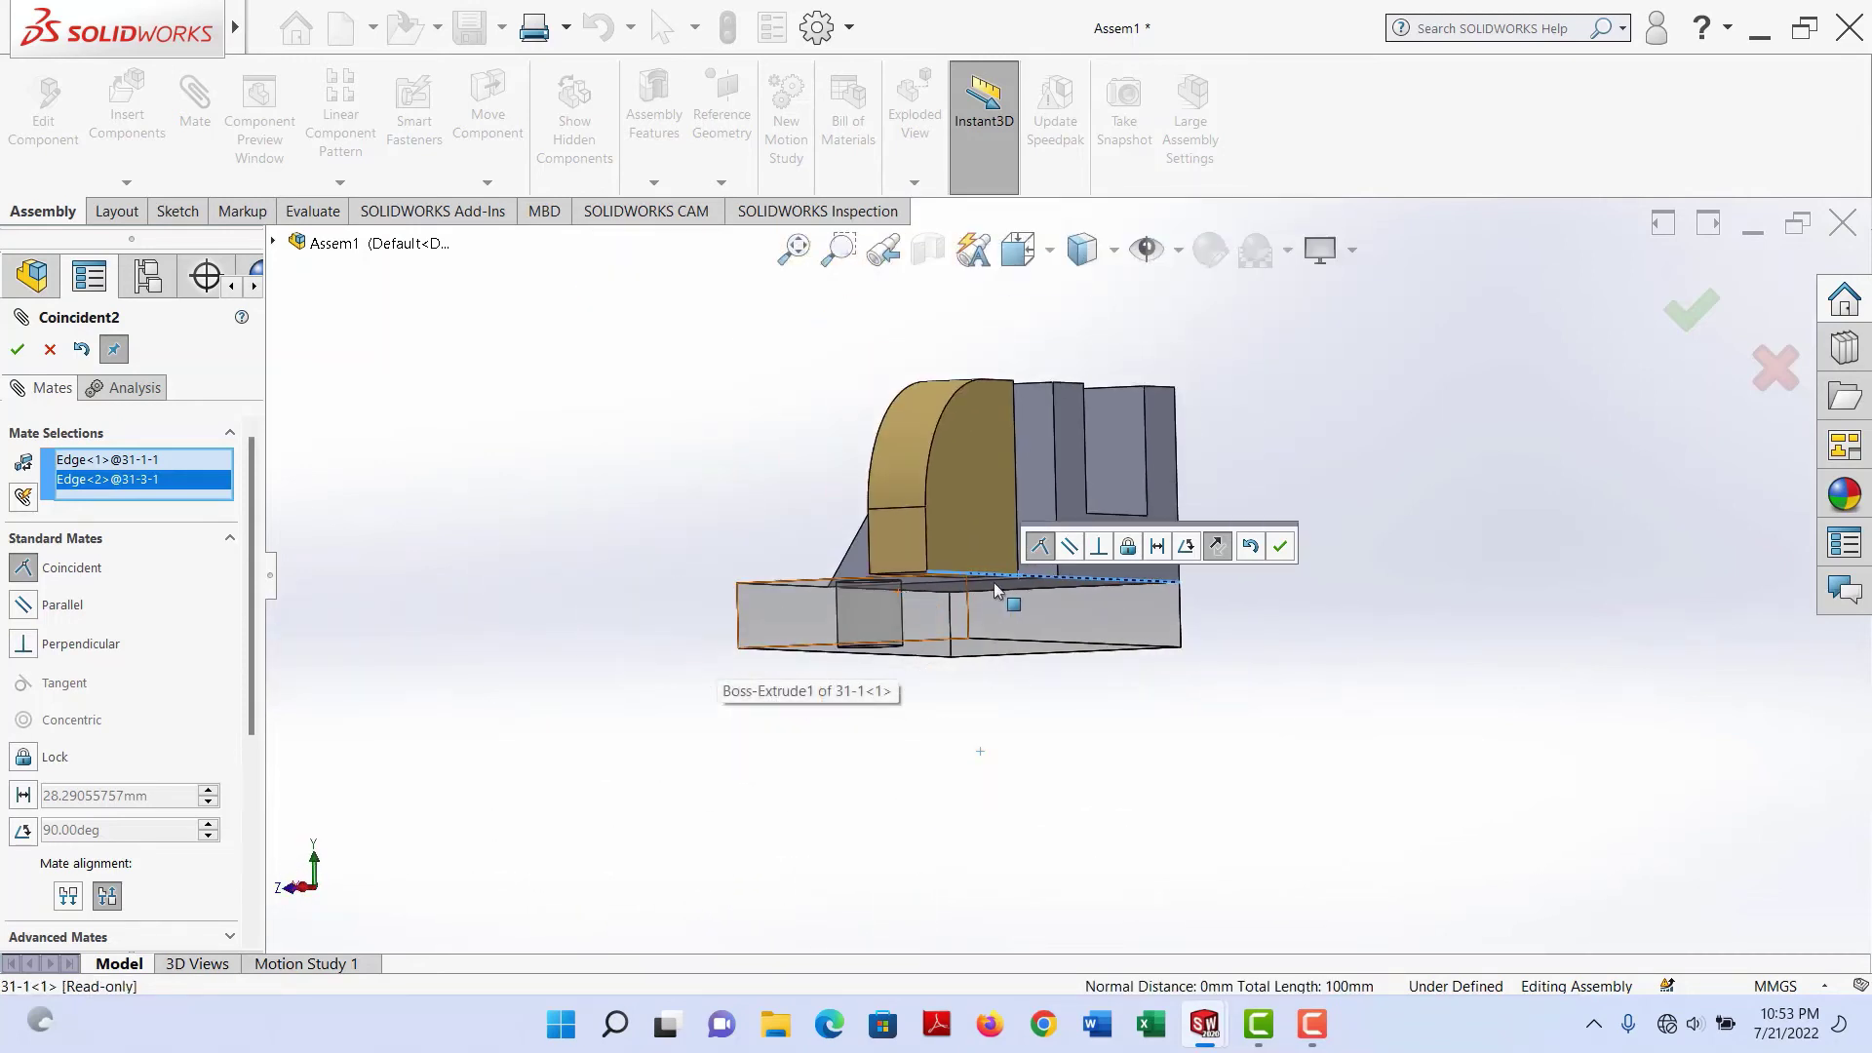
{"action": "middle_click_drag", "start_coordinate": [994, 589], "coordinate": [261, 491]}
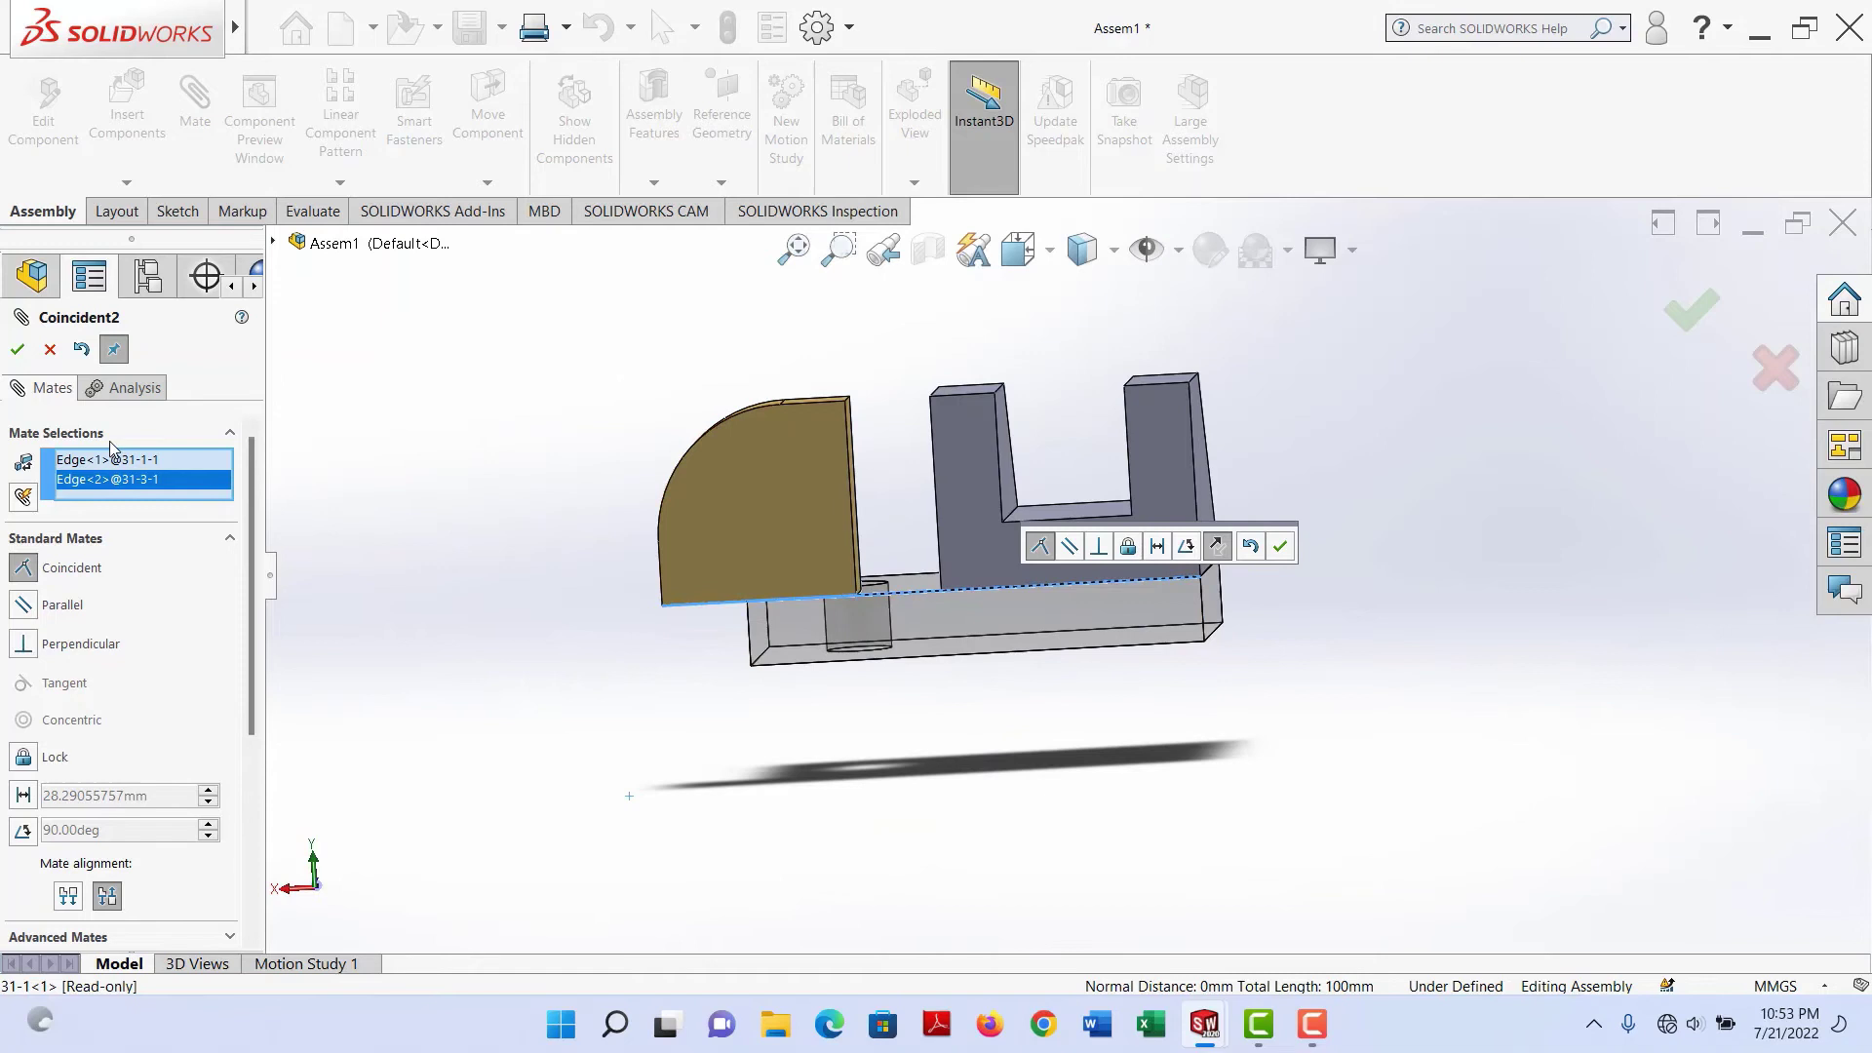
{"action": "left_click", "coordinate": [19, 350]}
{"action": "left_click", "coordinate": [19, 350]}
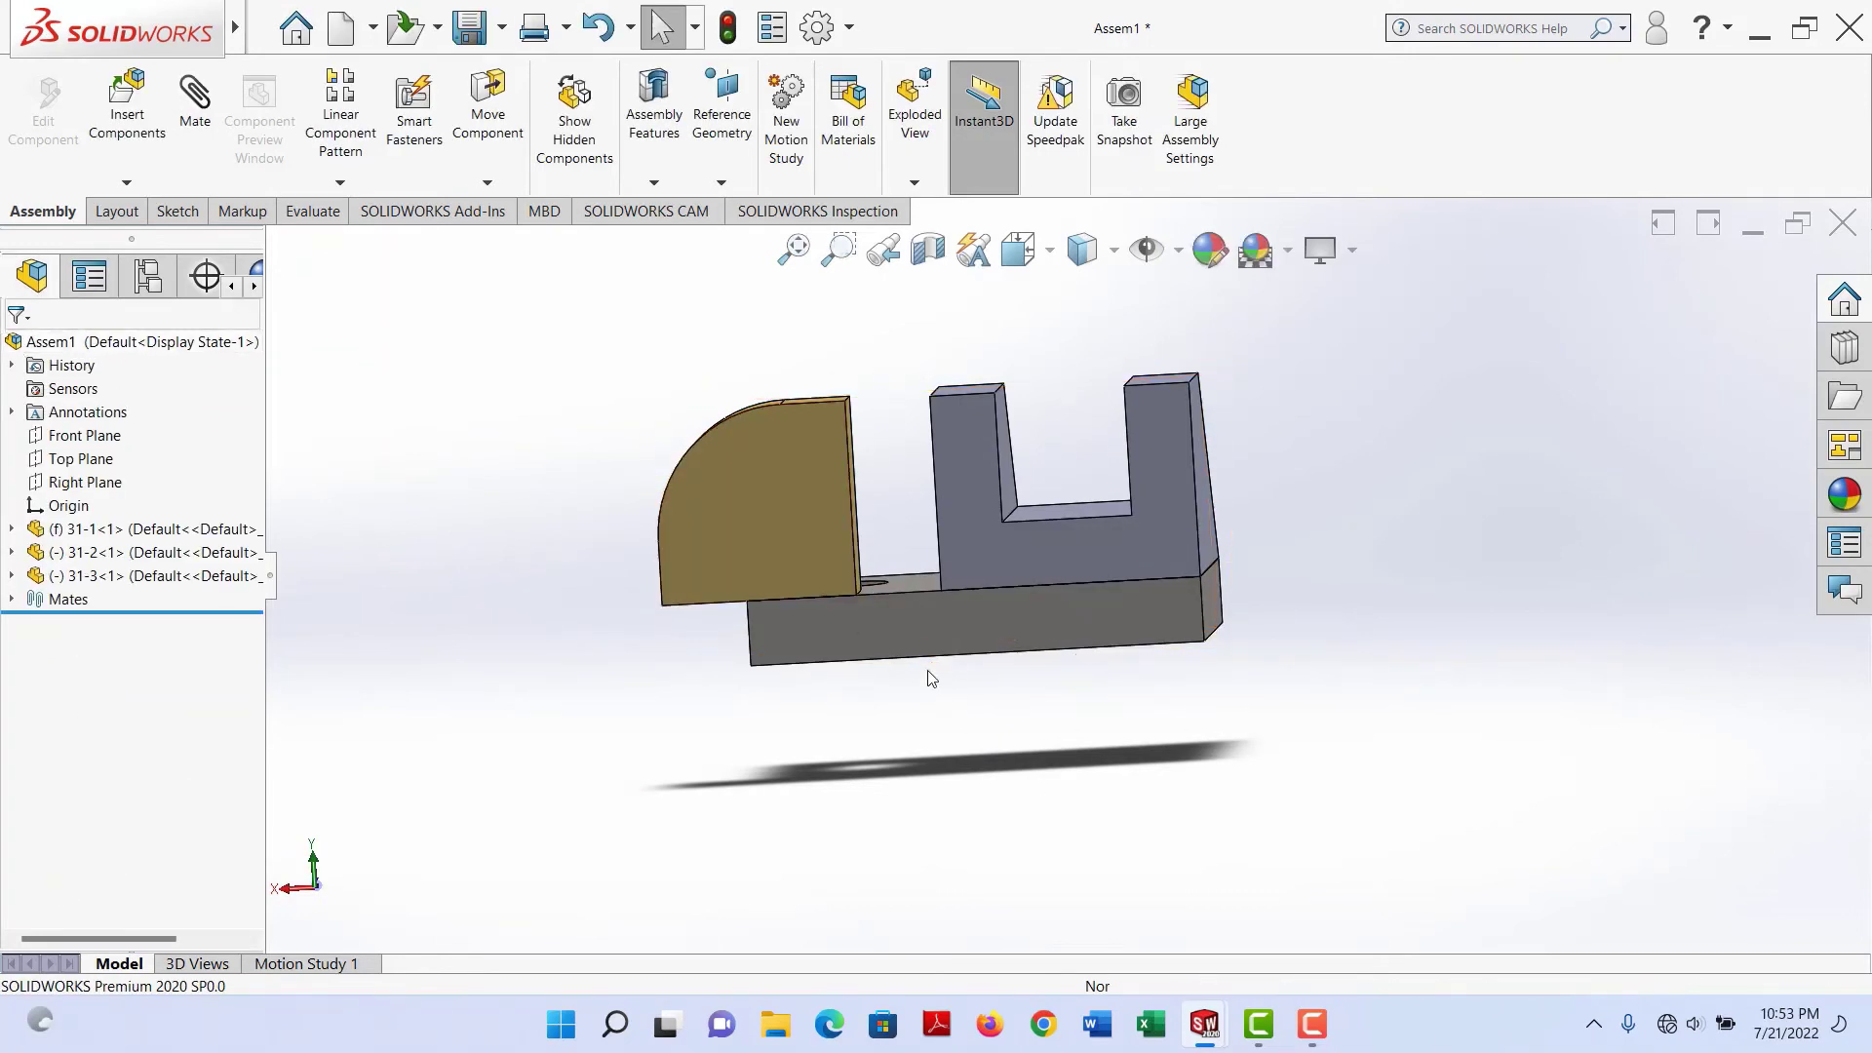
Start another mate and select the bottom corner vertex of rounded part 31-3 that overhangs the base plate as the first entity
{"action": "middle_click_drag", "start_coordinate": [931, 680], "coordinate": [856, 656]}
{"action": "middle_click_drag", "start_coordinate": [751, 616], "coordinate": [996, 459]}
{"action": "scroll", "coordinate": [996, 459], "scroll_direction": "down", "scroll_amount": 5}
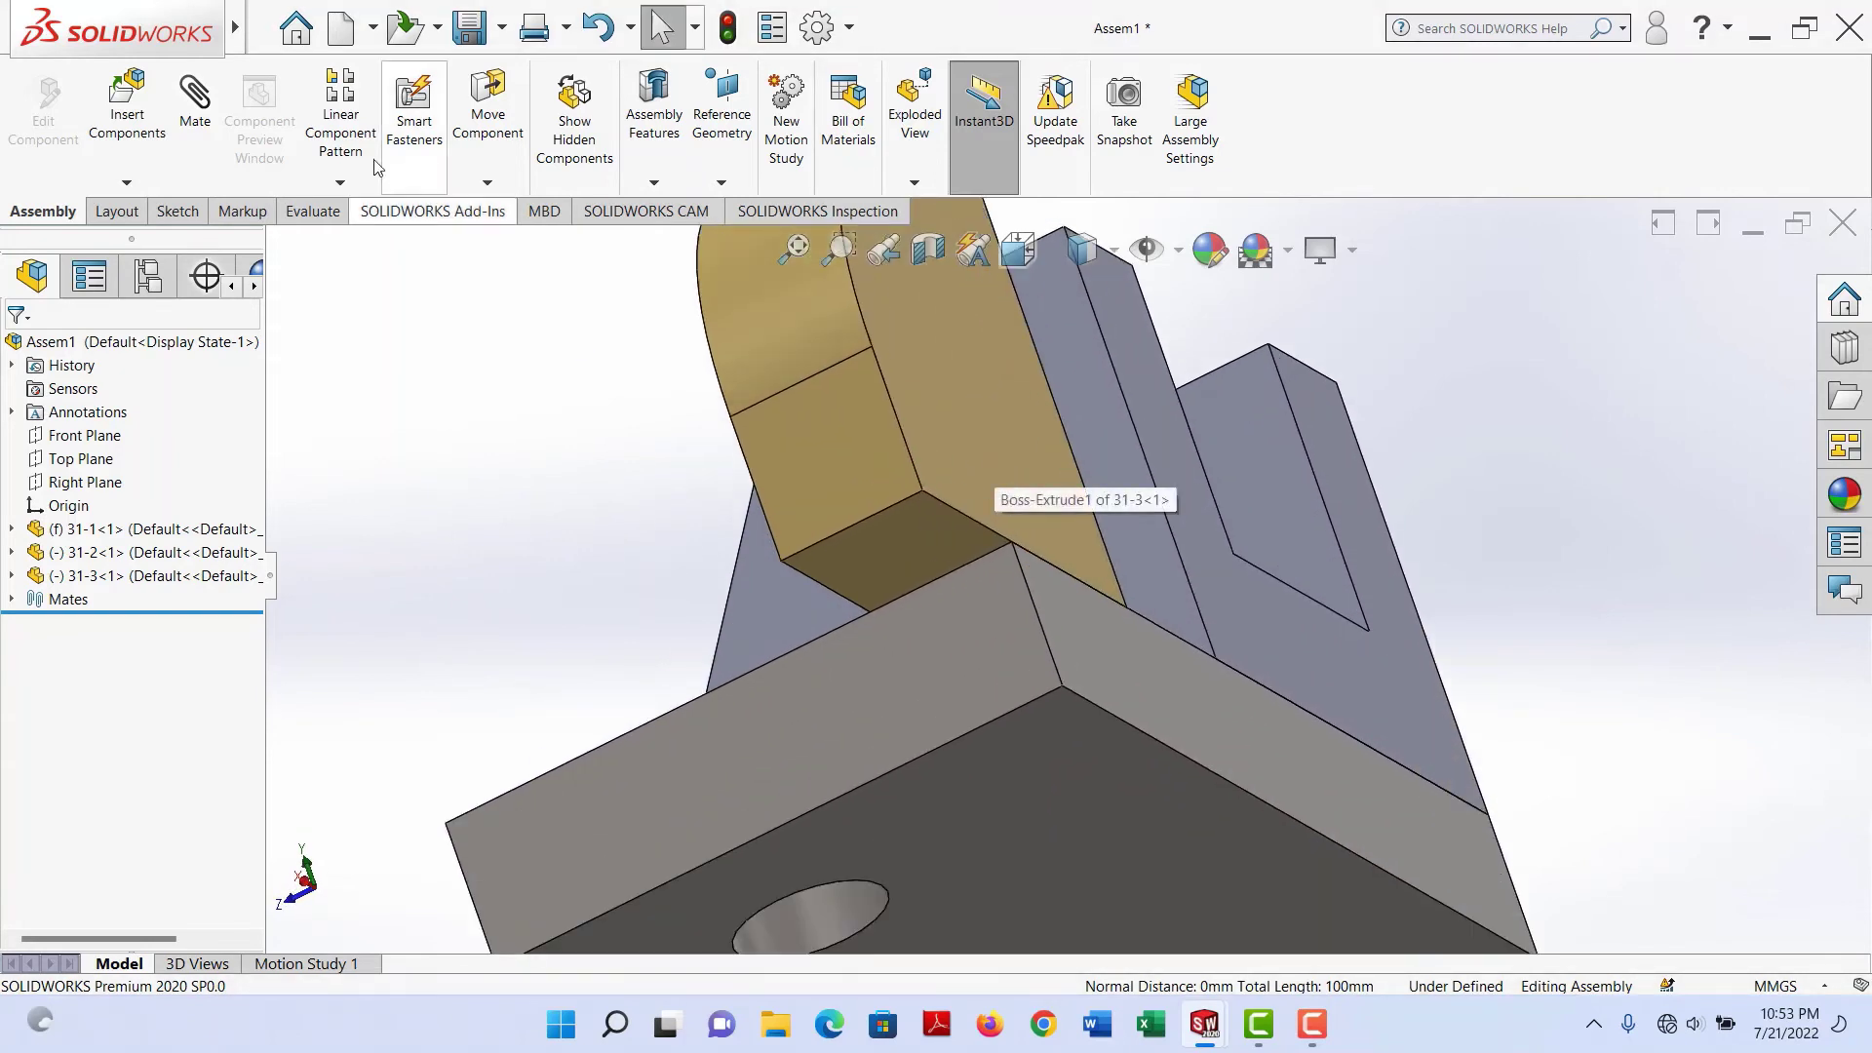
{"action": "left_click", "coordinate": [207, 109]}
{"action": "scroll", "coordinate": [1000, 477], "scroll_direction": "down", "scroll_amount": 5}
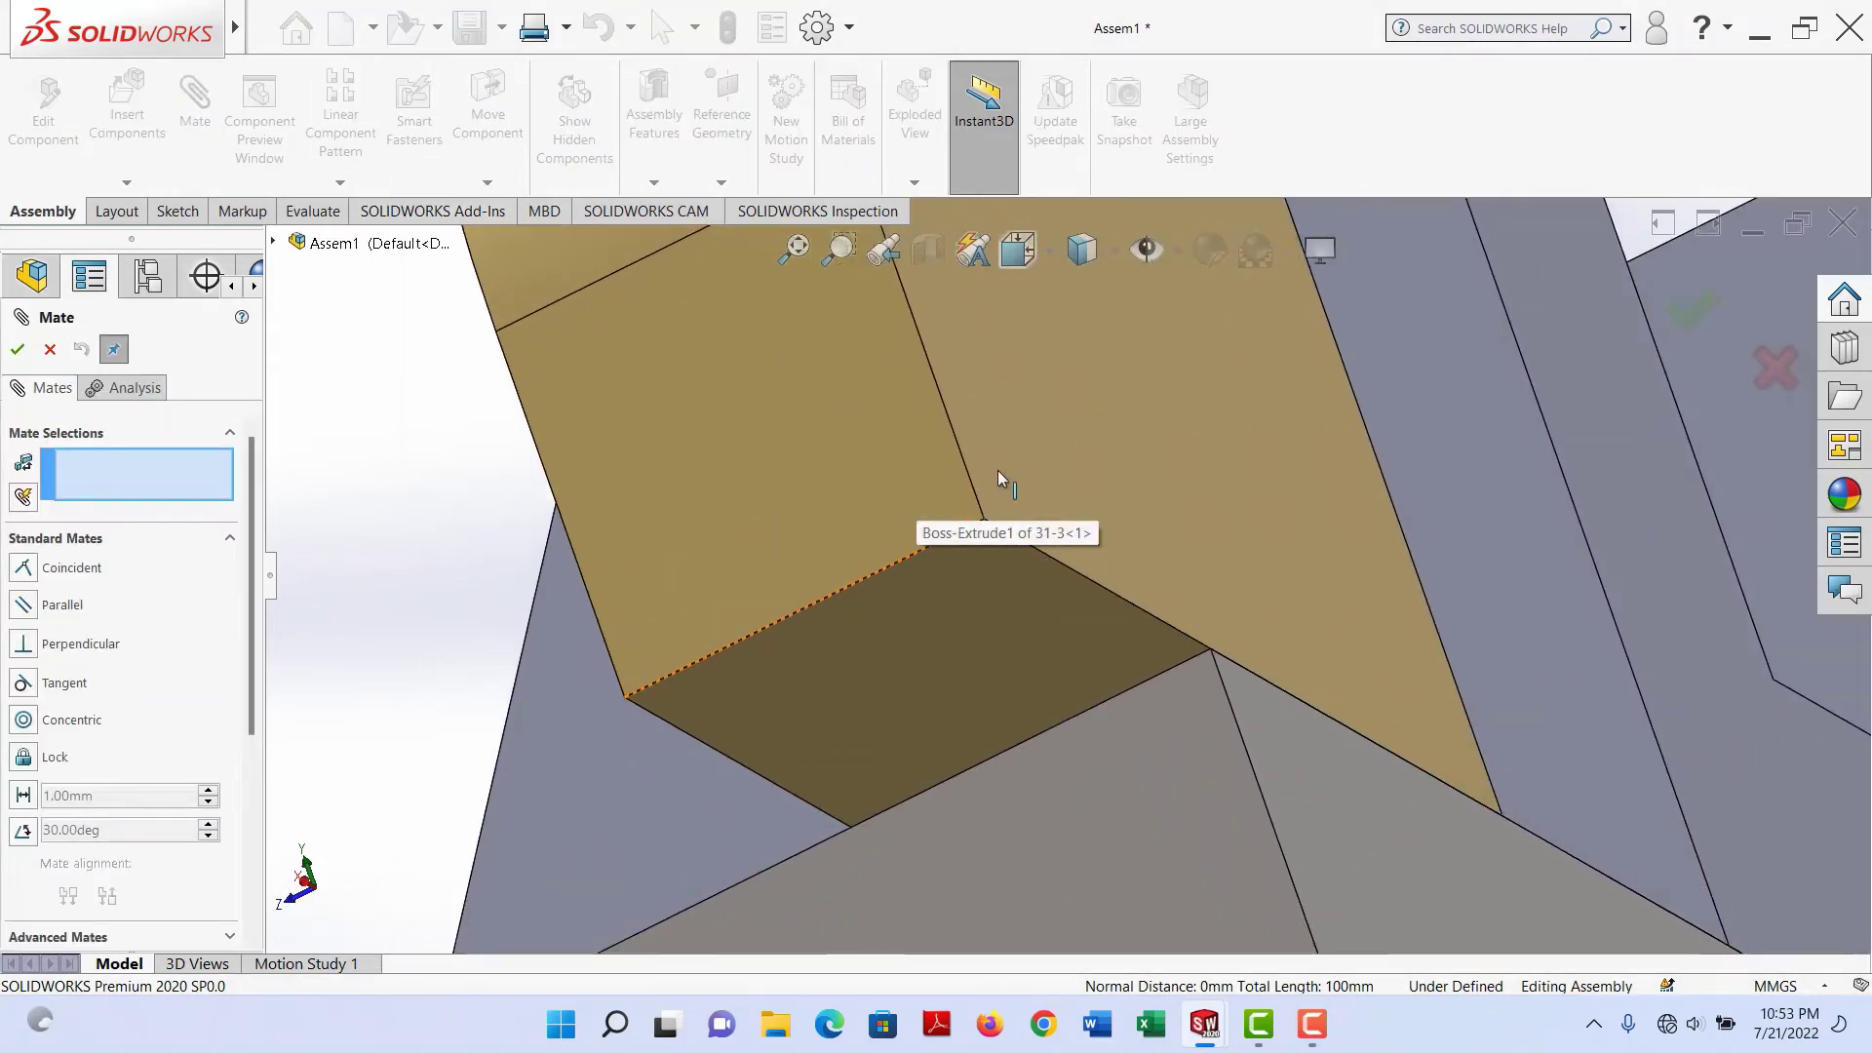
{"action": "scroll", "coordinate": [999, 477], "scroll_direction": "down", "scroll_amount": 5}
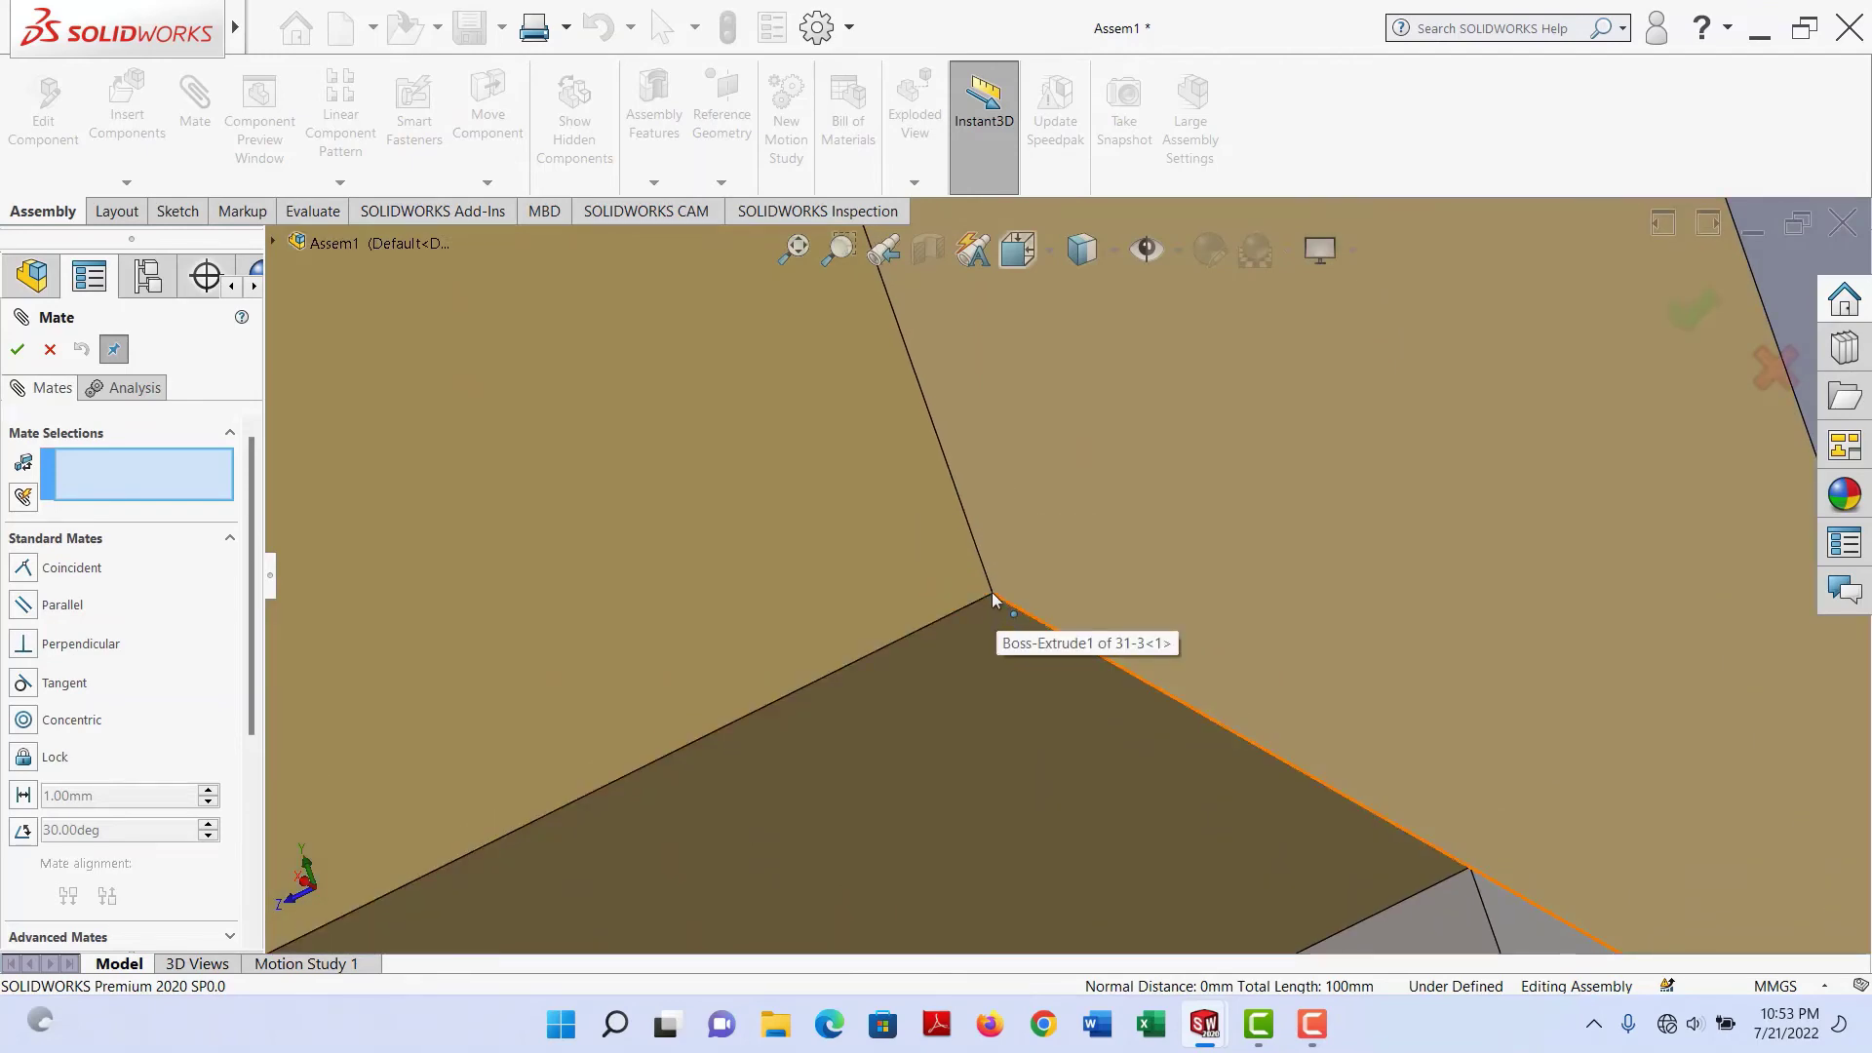
{"action": "left_click", "coordinate": [992, 597]}
Mate the selected vertex coincident with the nearest top corner vertex of base plate 31-1 and finish the Mate command
{"action": "scroll", "coordinate": [1238, 677], "scroll_direction": "up", "scroll_amount": 5}
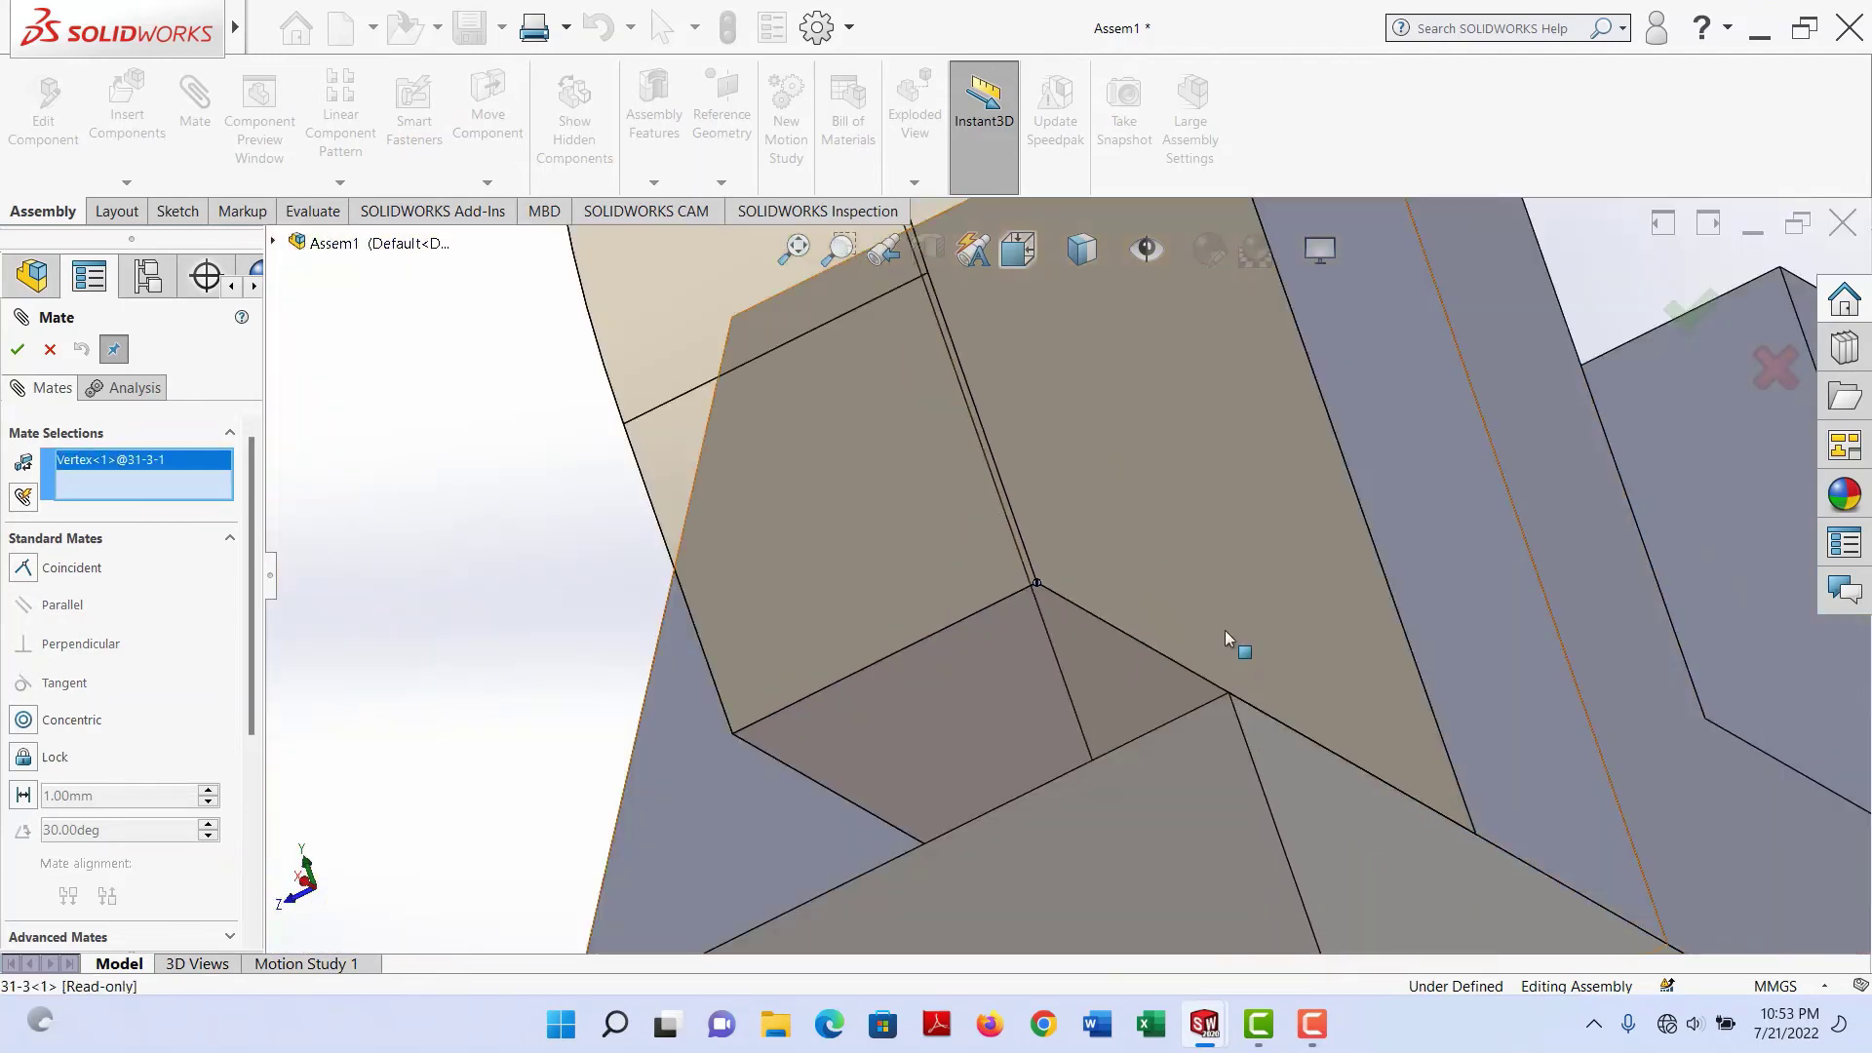
{"action": "scroll", "coordinate": [1157, 673], "scroll_direction": "down", "scroll_amount": 6}
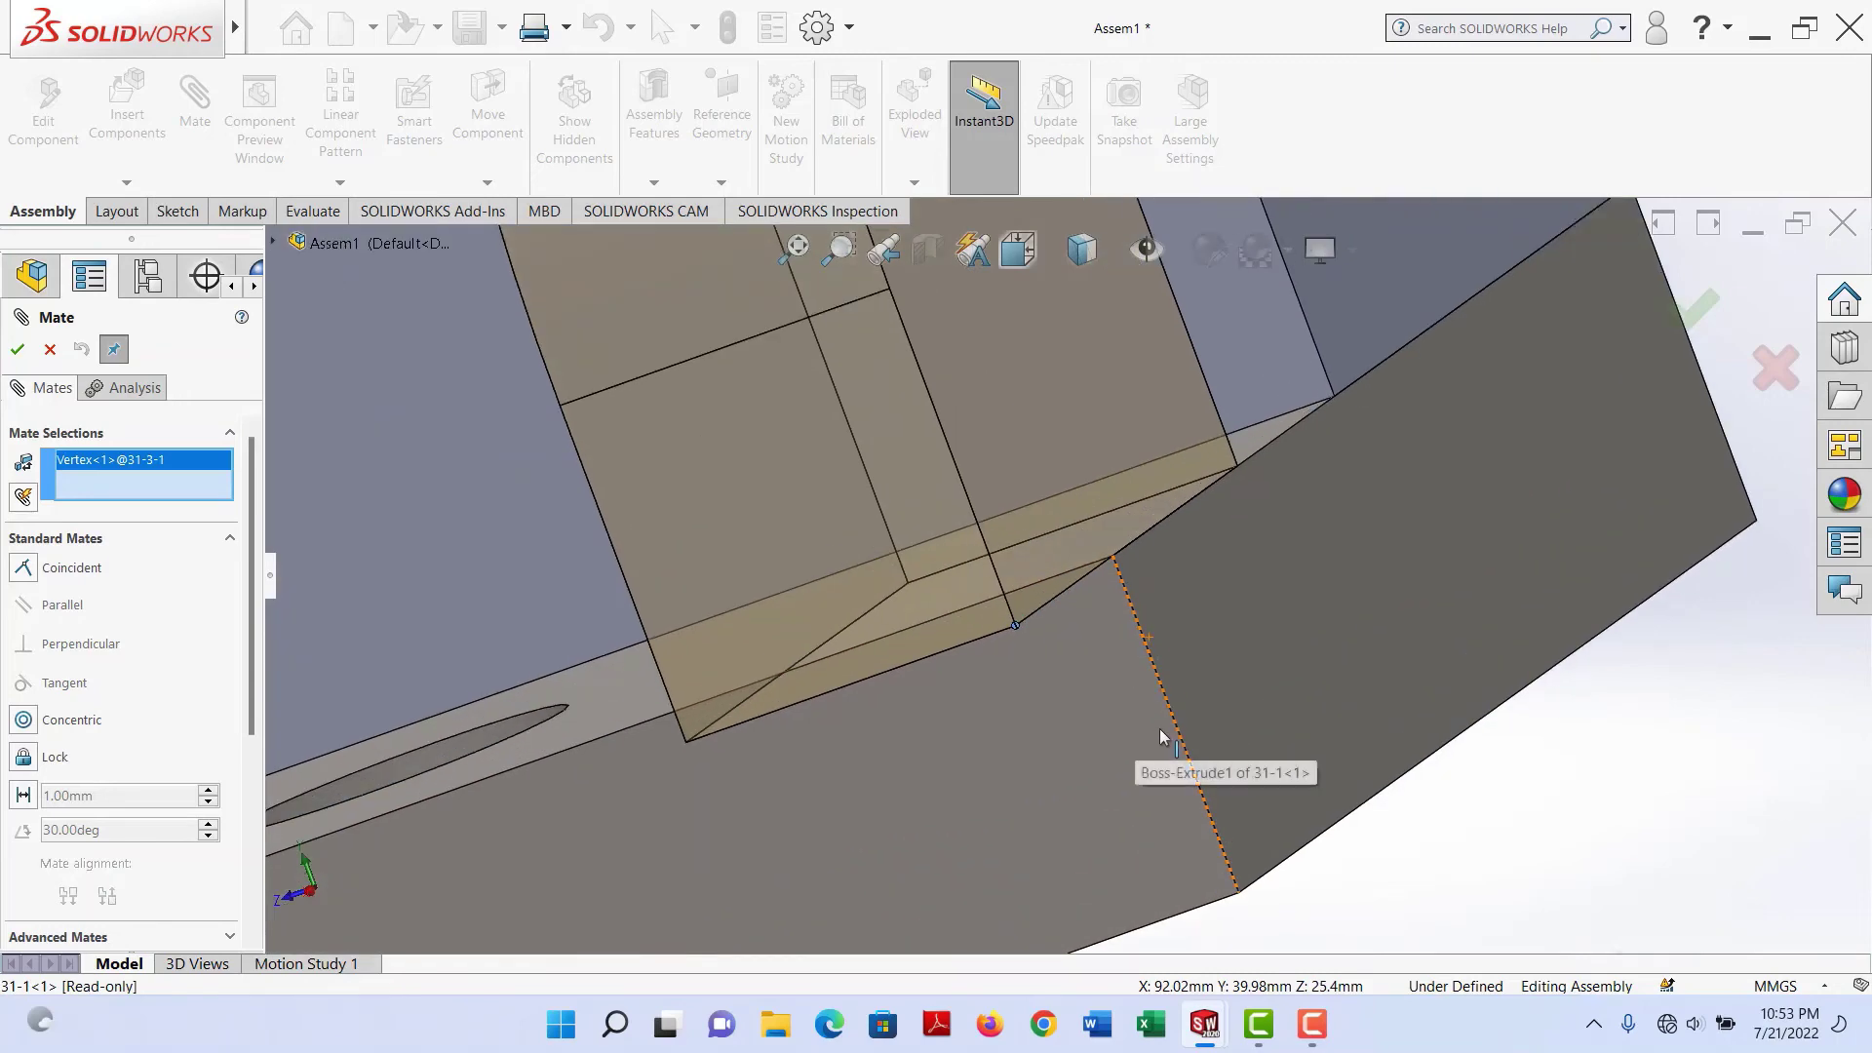
{"action": "scroll", "coordinate": [1131, 580], "scroll_direction": "down", "scroll_amount": 4}
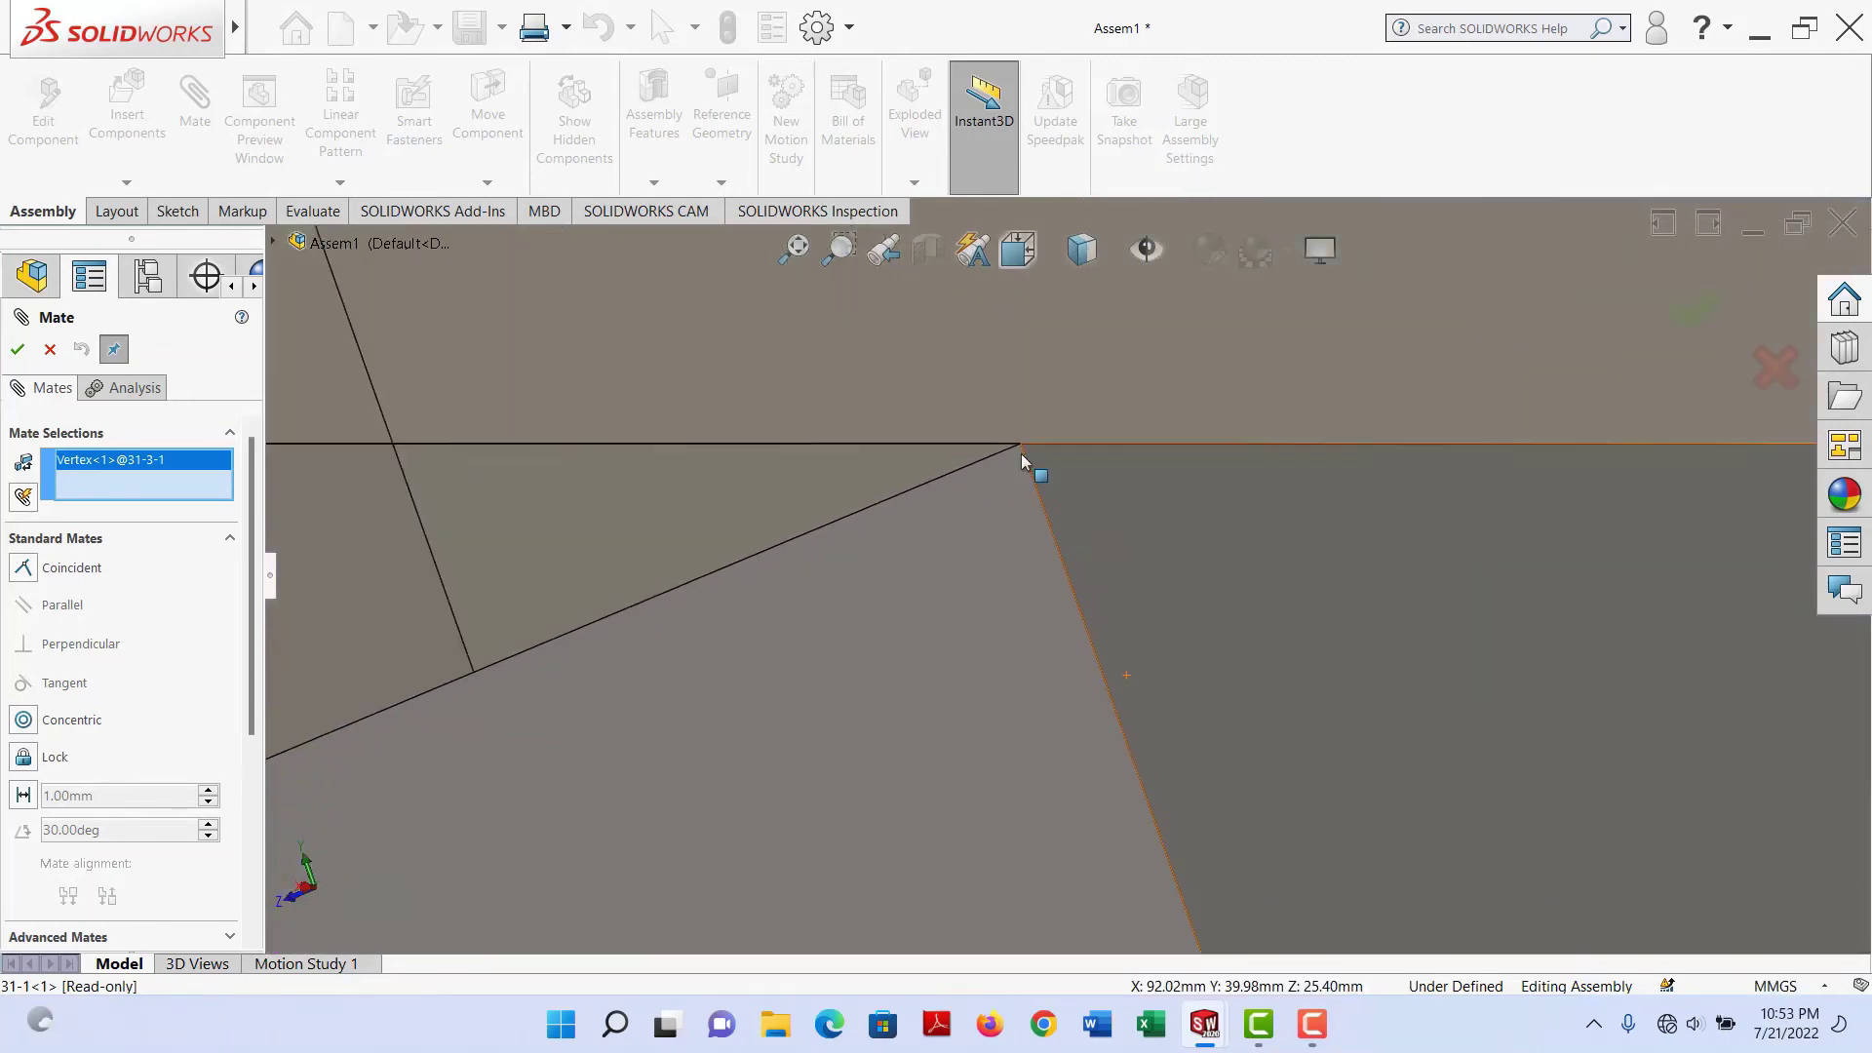
{"action": "left_click", "coordinate": [1021, 448]}
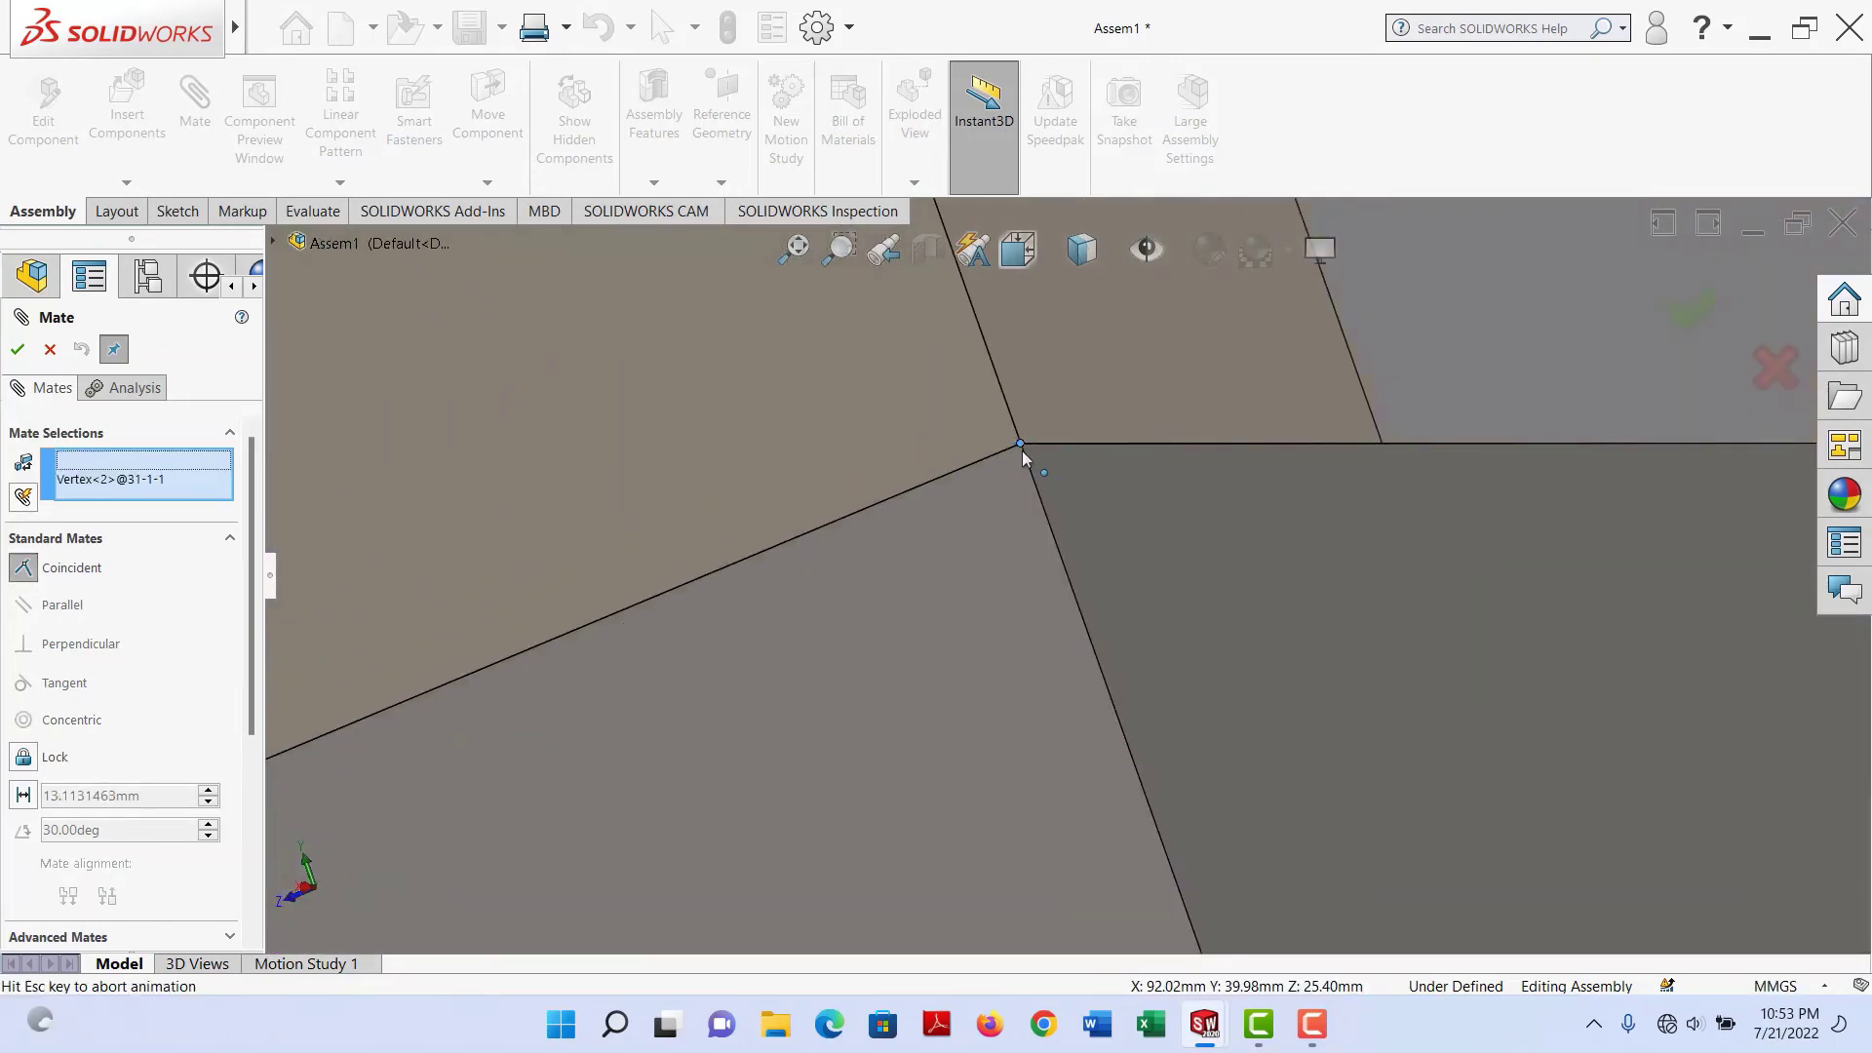
{"action": "left_click", "coordinate": [26, 353]}
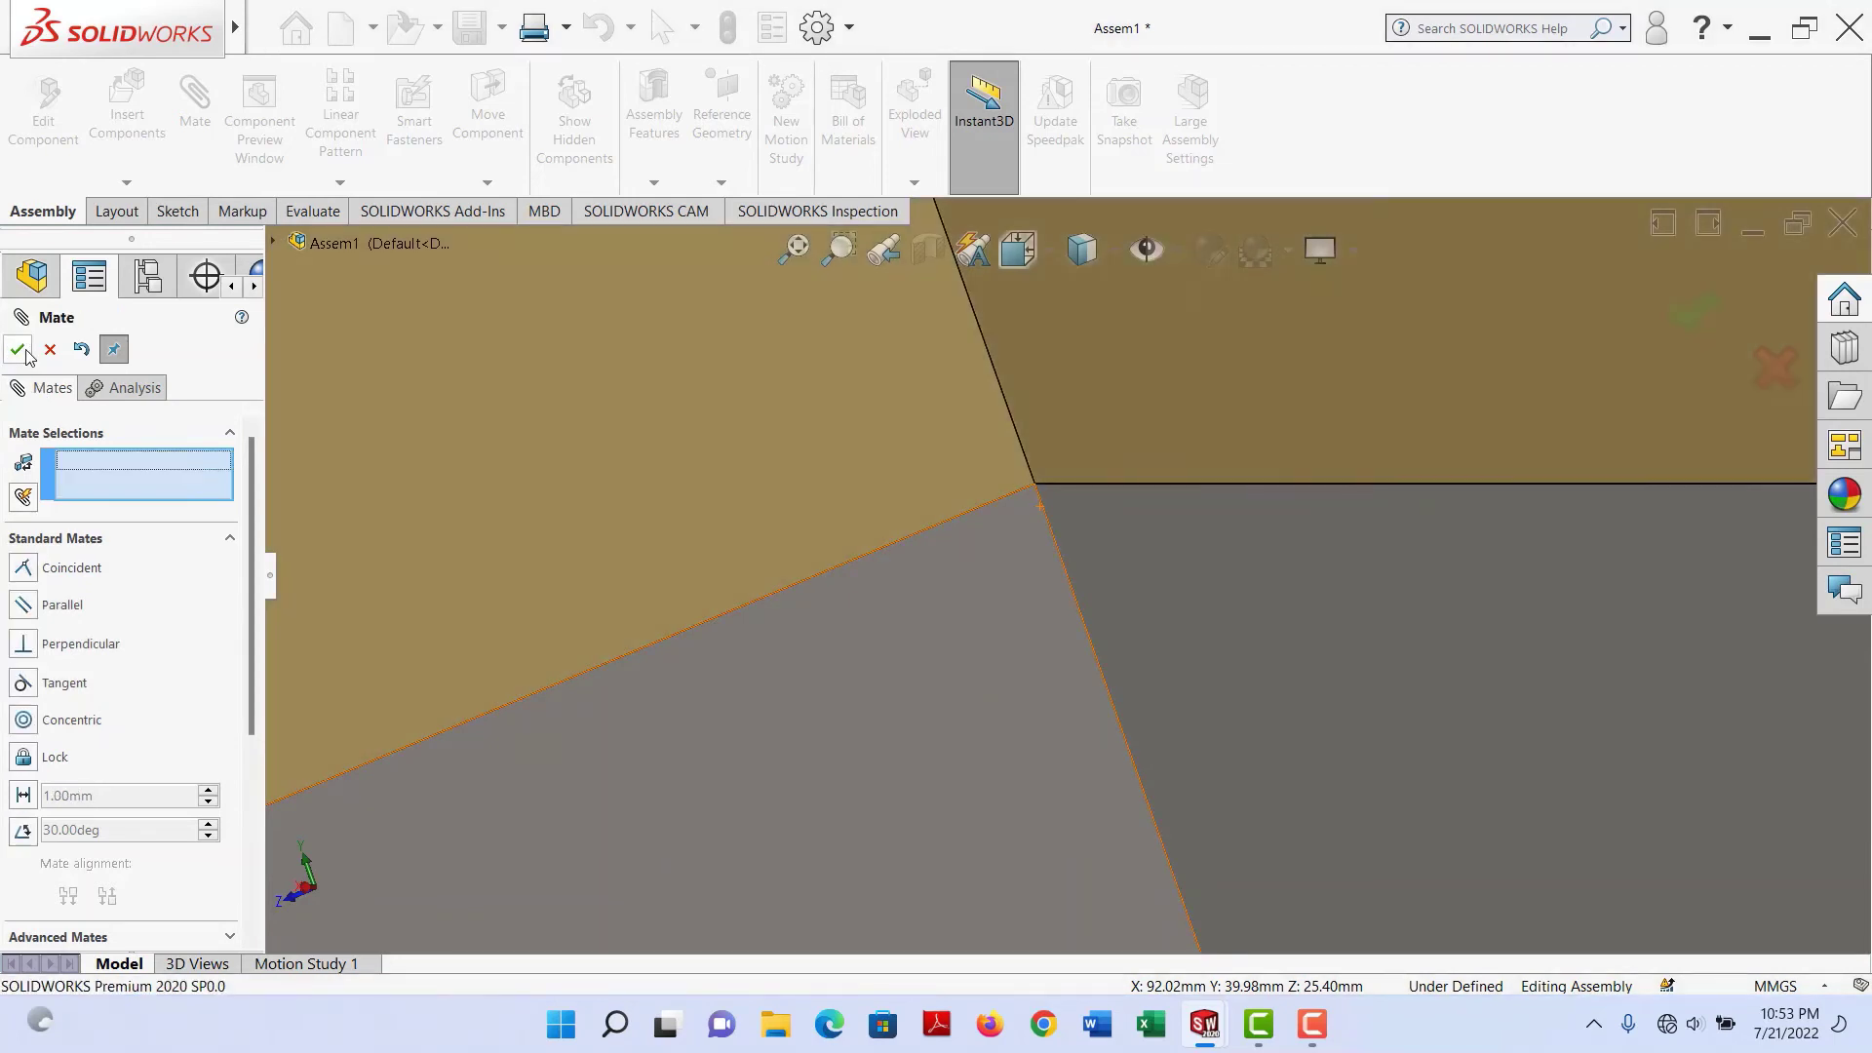
{"action": "left_click", "coordinate": [26, 353]}
Examine the assembly from the front, back and hole side to check how both upper parts sit on the base plate
{"action": "scroll", "coordinate": [1062, 577], "scroll_direction": "up", "scroll_amount": 6}
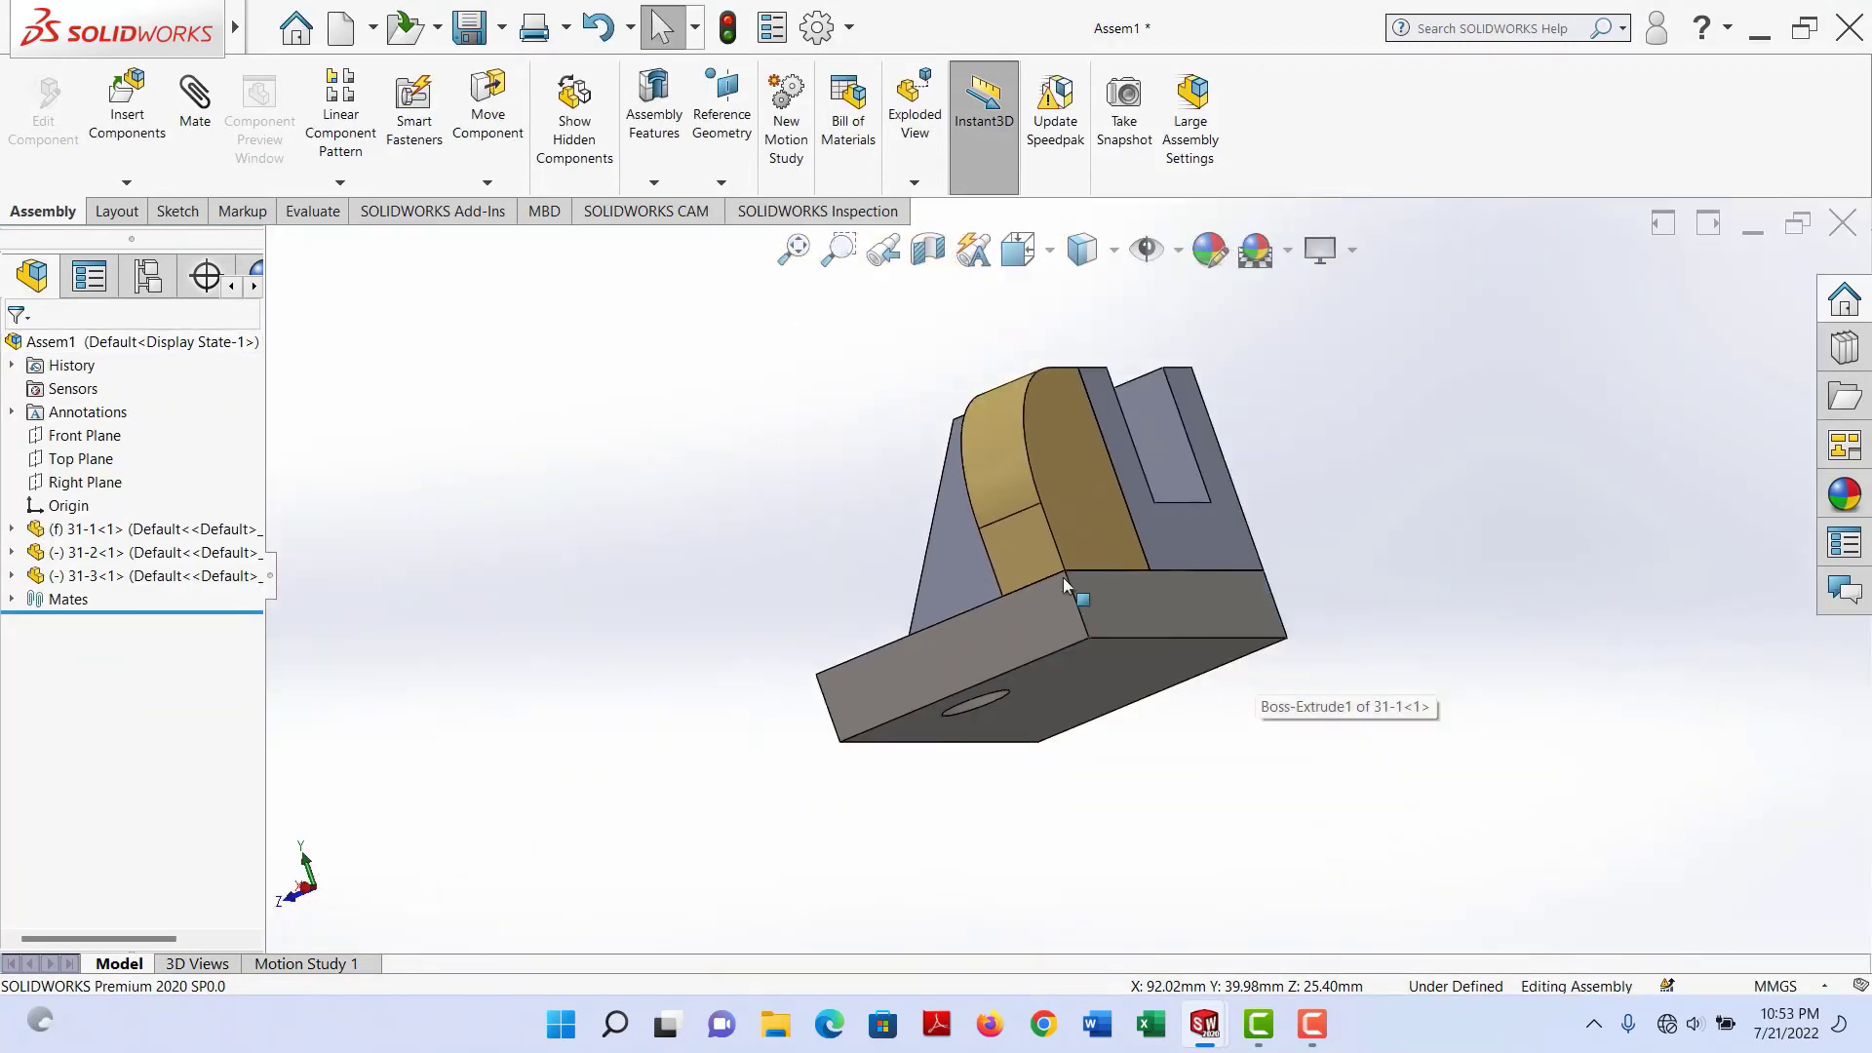
{"action": "middle_click_drag", "start_coordinate": [1012, 526], "coordinate": [1121, 600]}
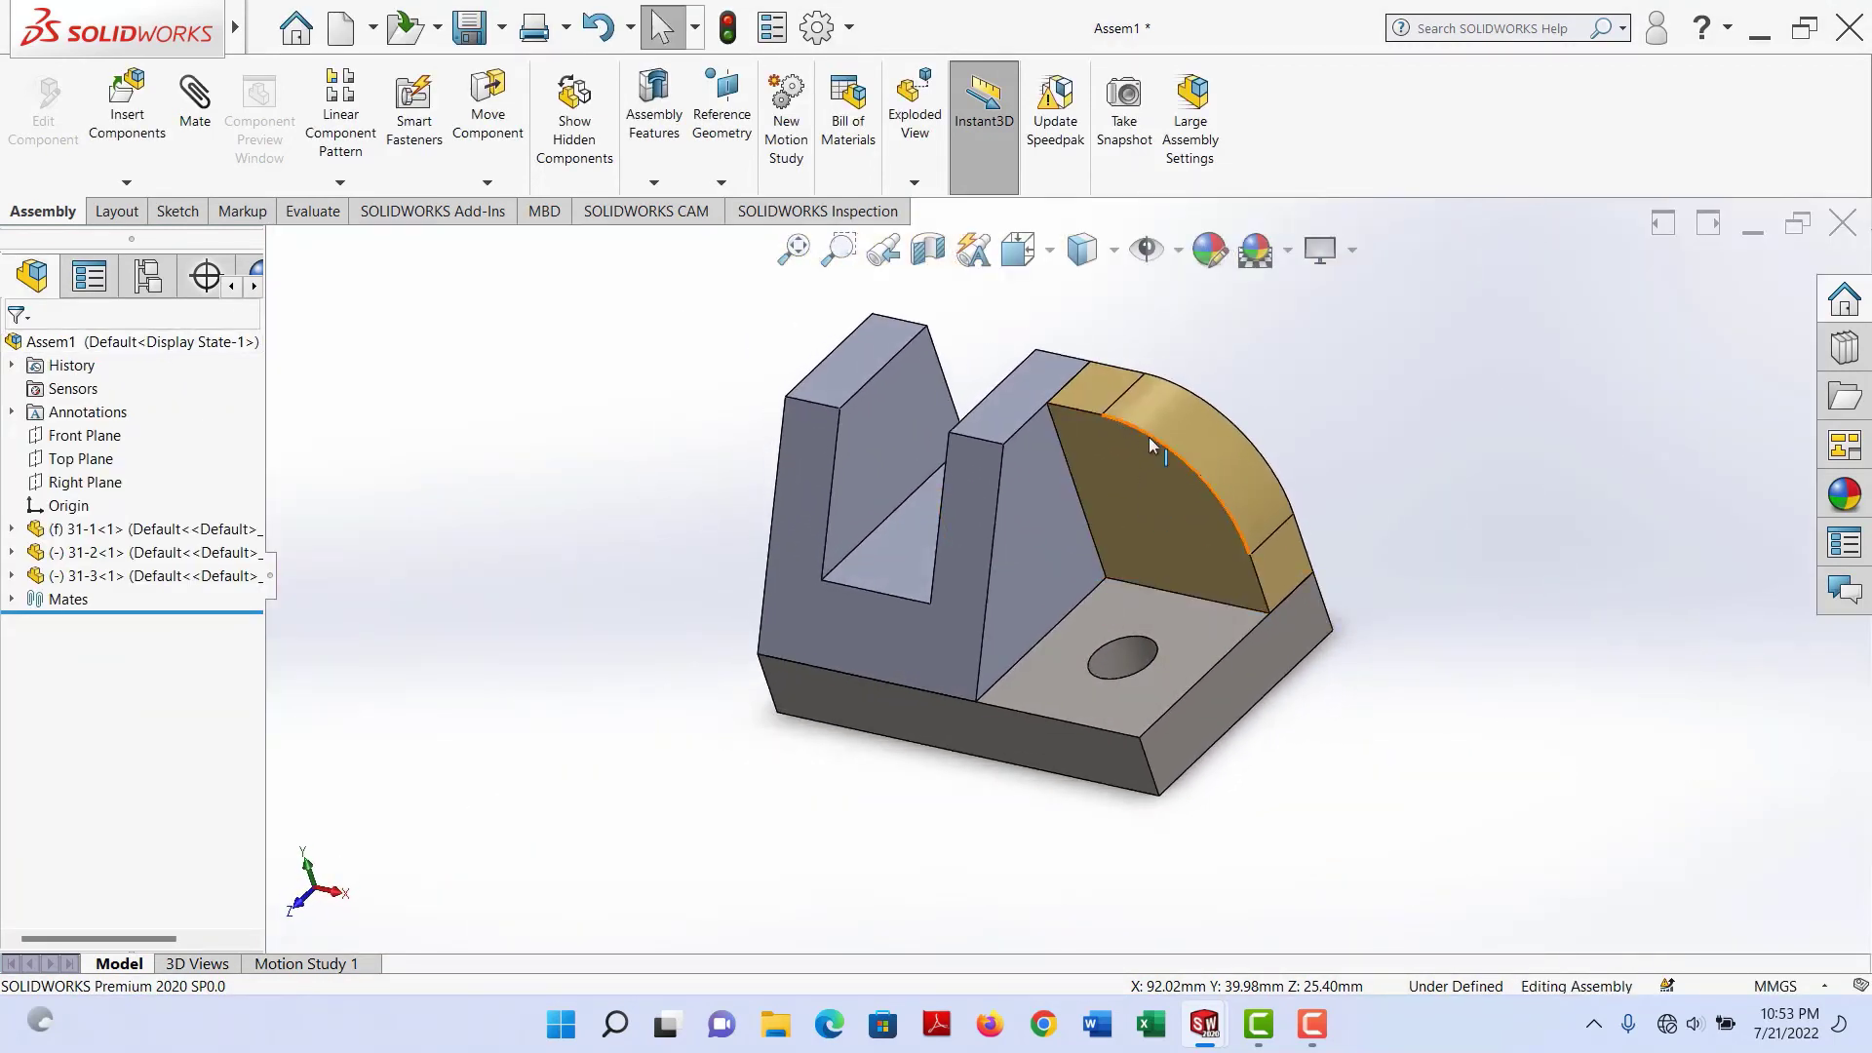
{"action": "scroll", "coordinate": [1151, 440], "scroll_direction": "down", "scroll_amount": 5}
{"action": "scroll", "coordinate": [1150, 441], "scroll_direction": "up", "scroll_amount": 3}
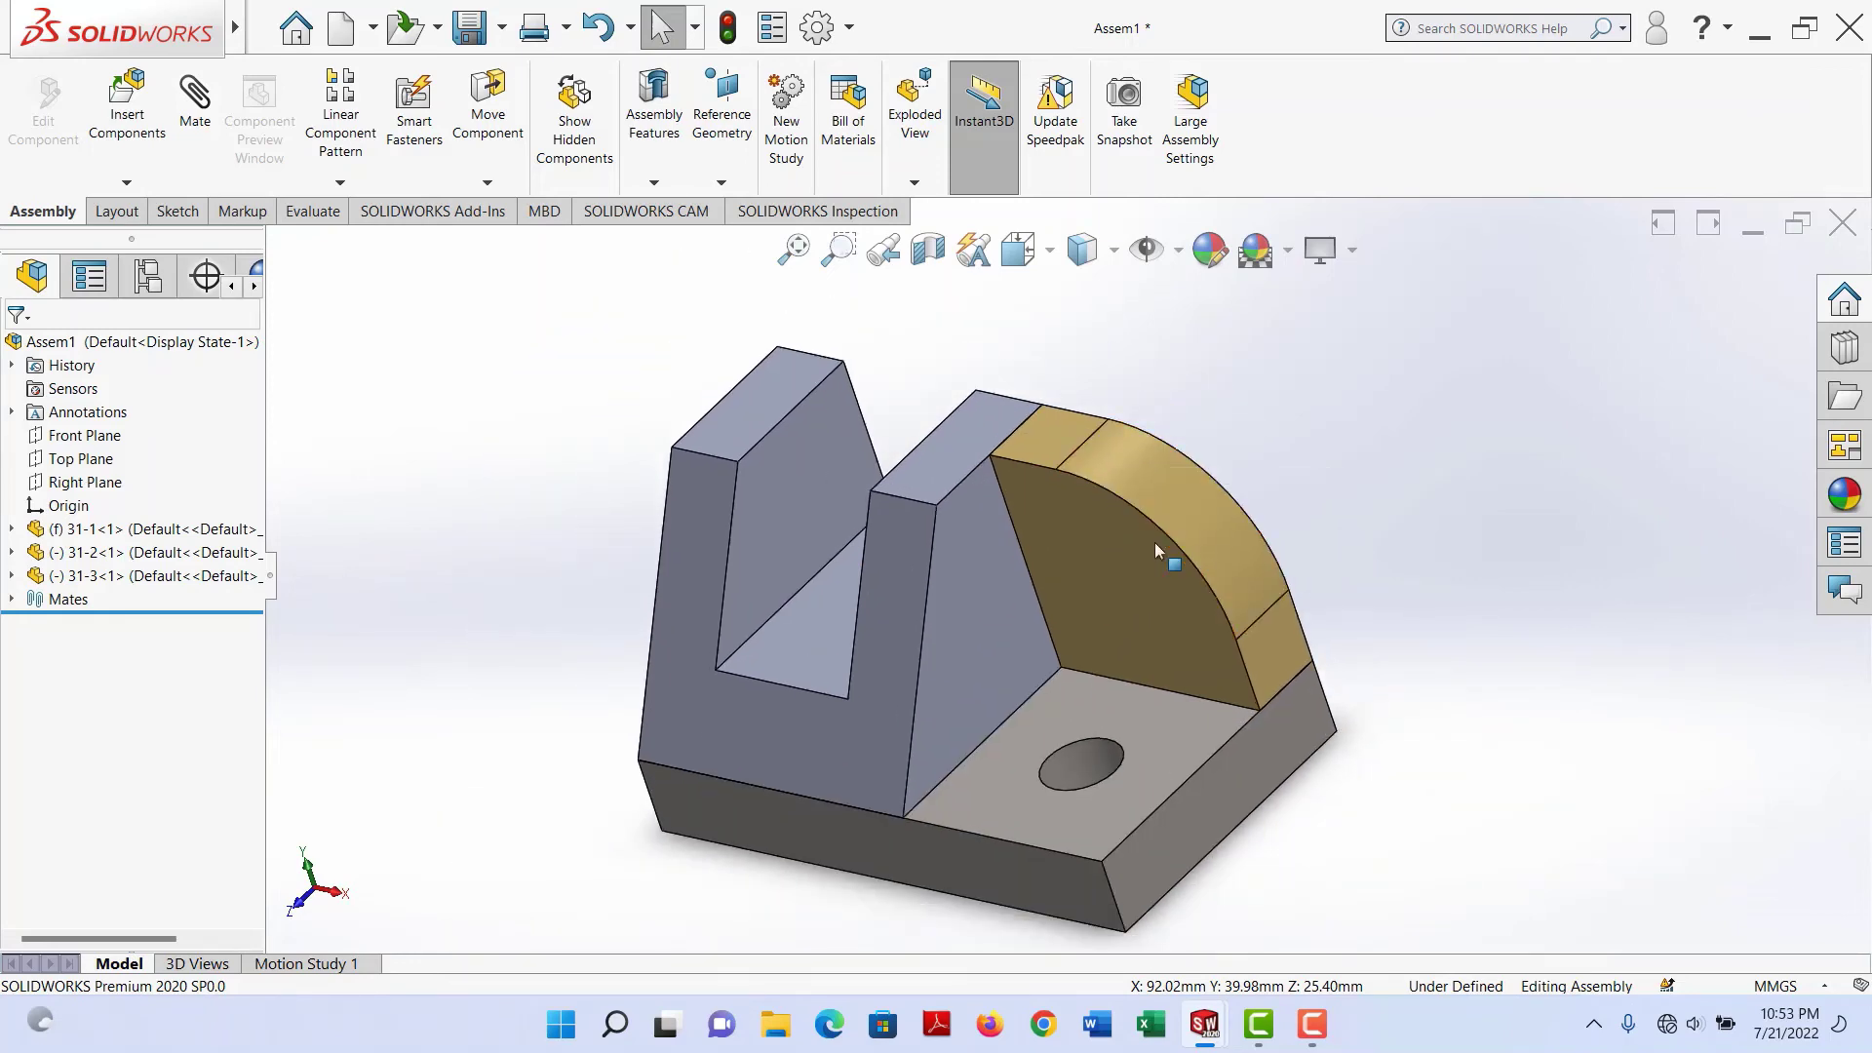
{"action": "middle_click_drag", "start_coordinate": [1160, 542], "coordinate": [1257, 466]}
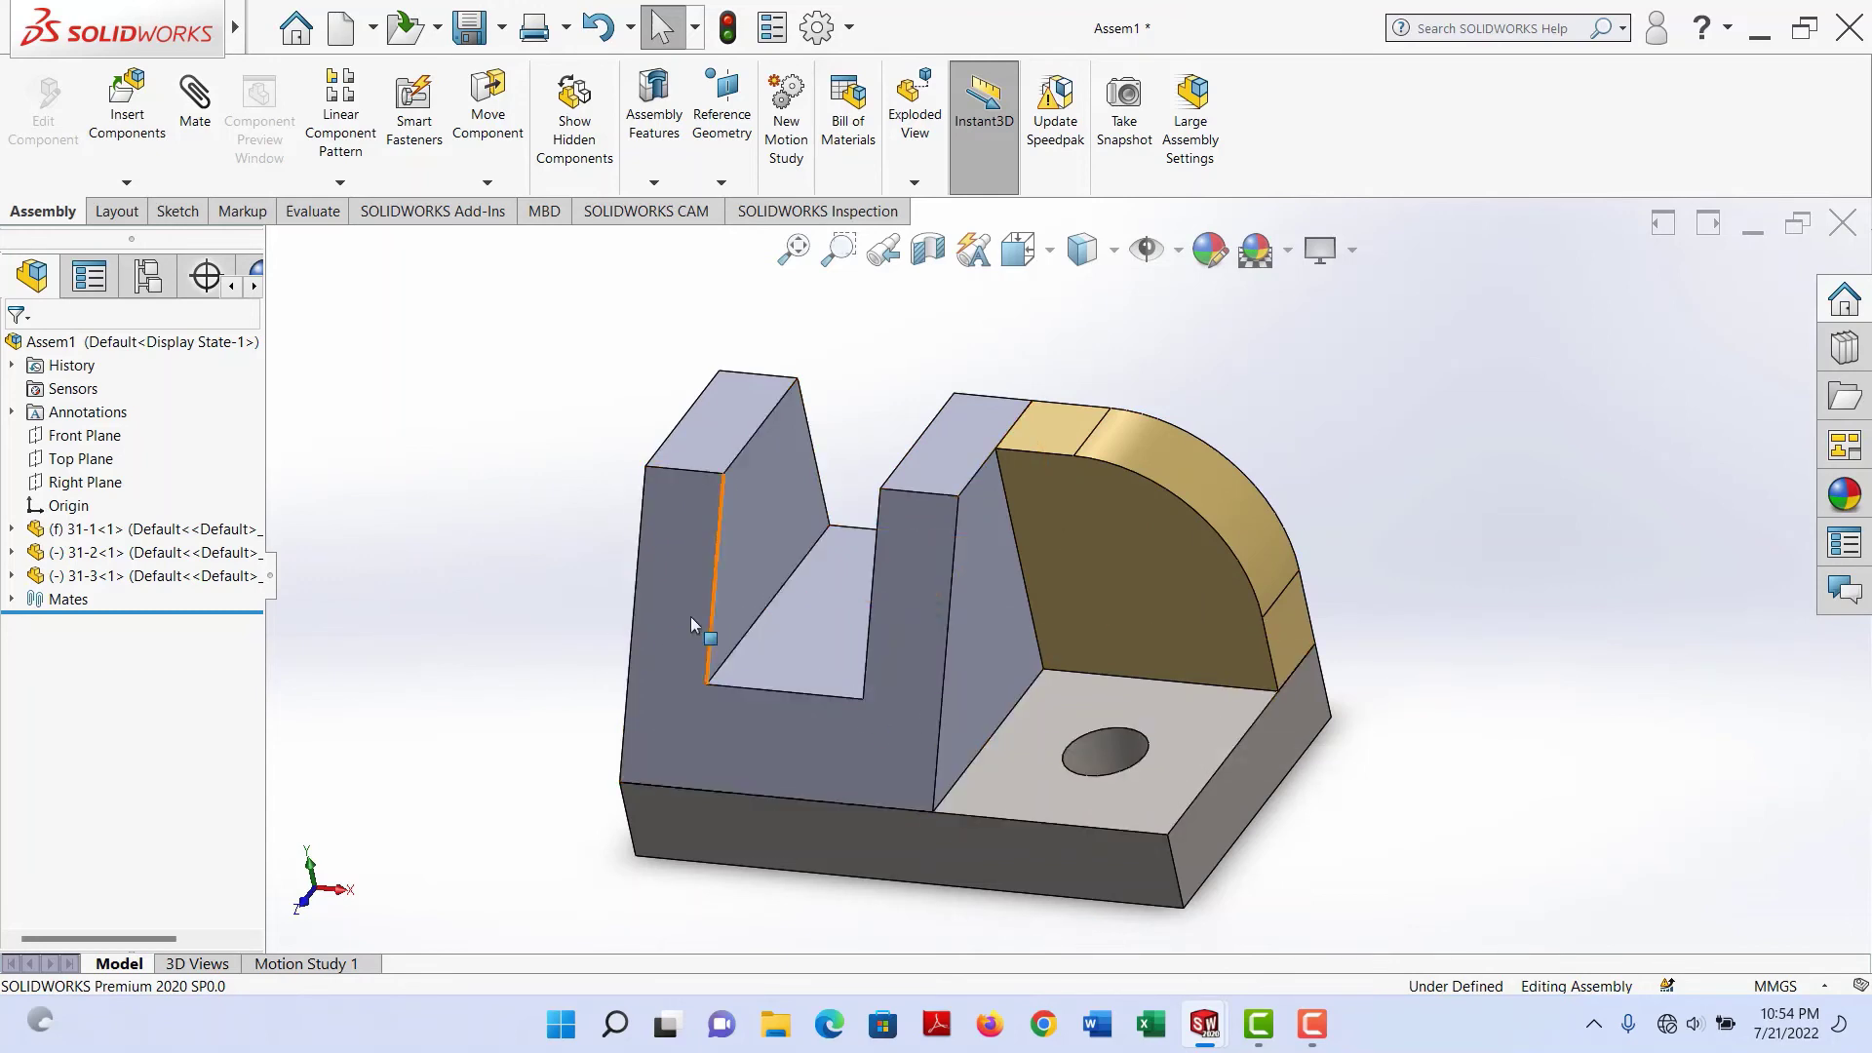
{"action": "middle_click_drag", "start_coordinate": [1444, 518], "coordinate": [1280, 621]}
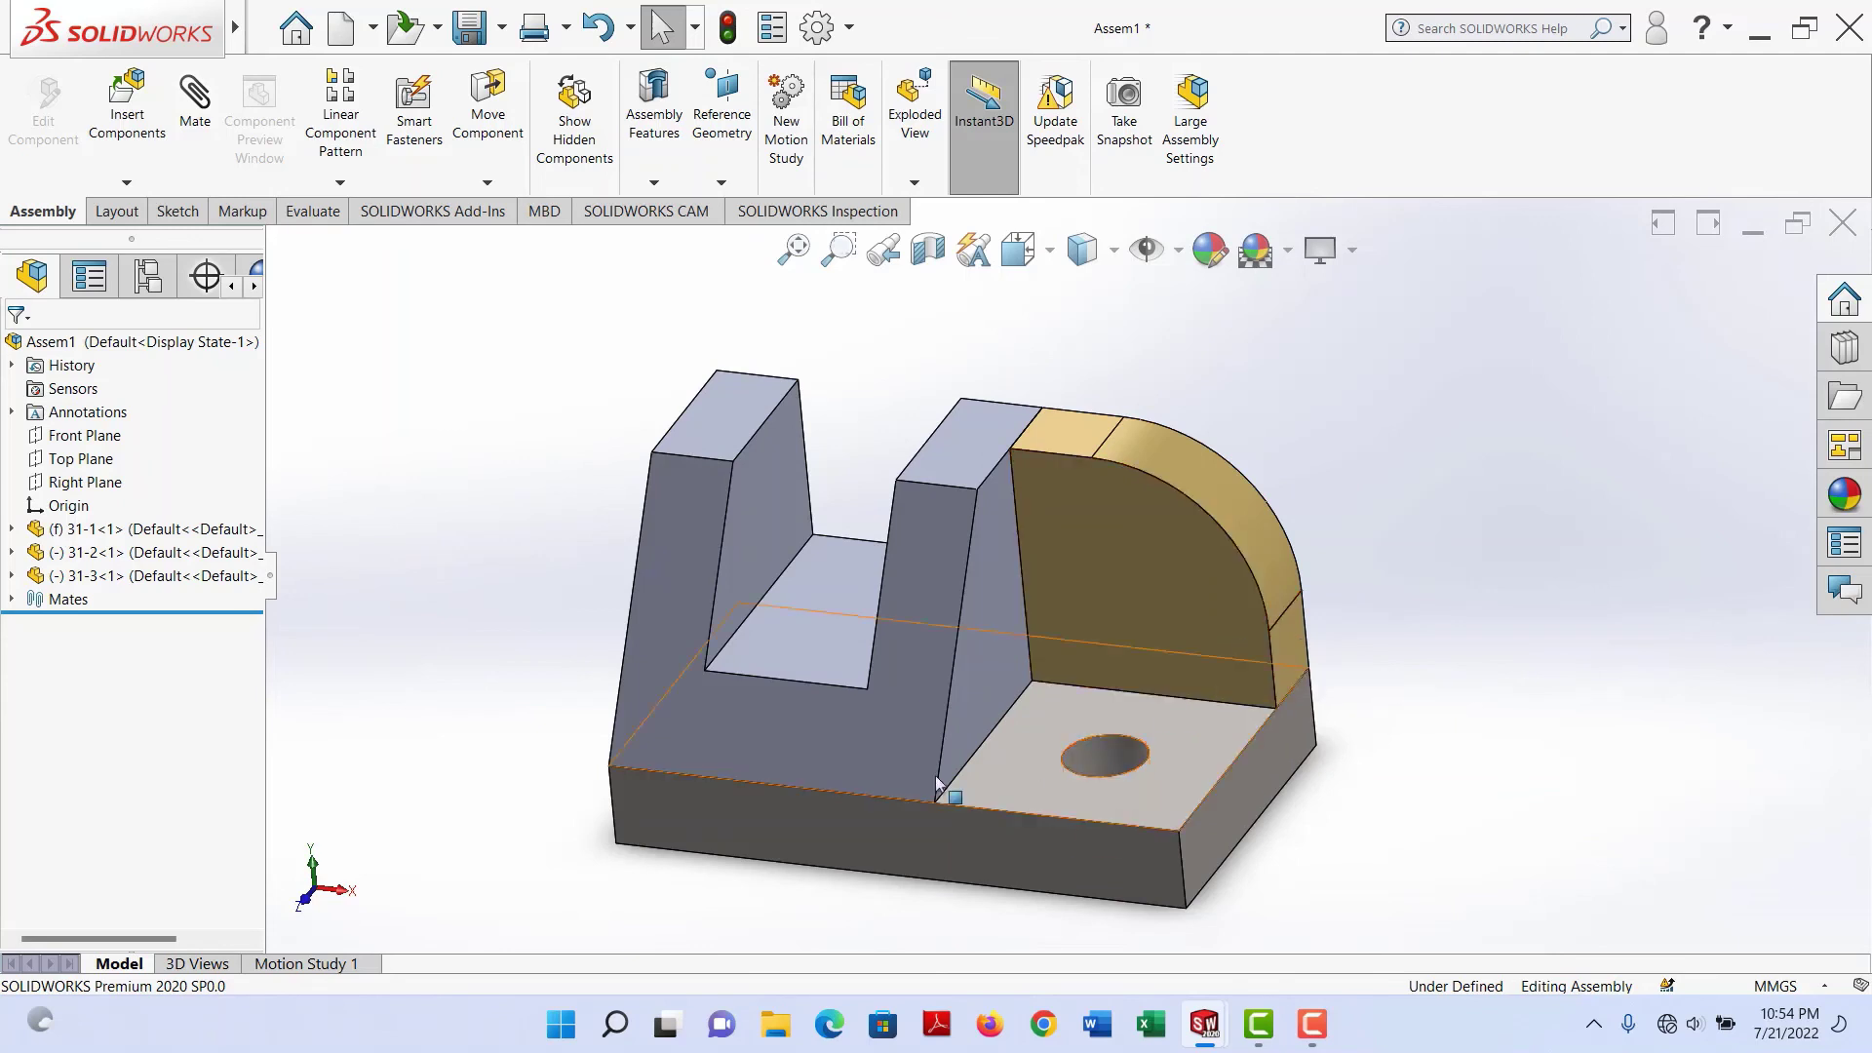
{"action": "middle_click_drag", "start_coordinate": [776, 808], "coordinate": [920, 639]}
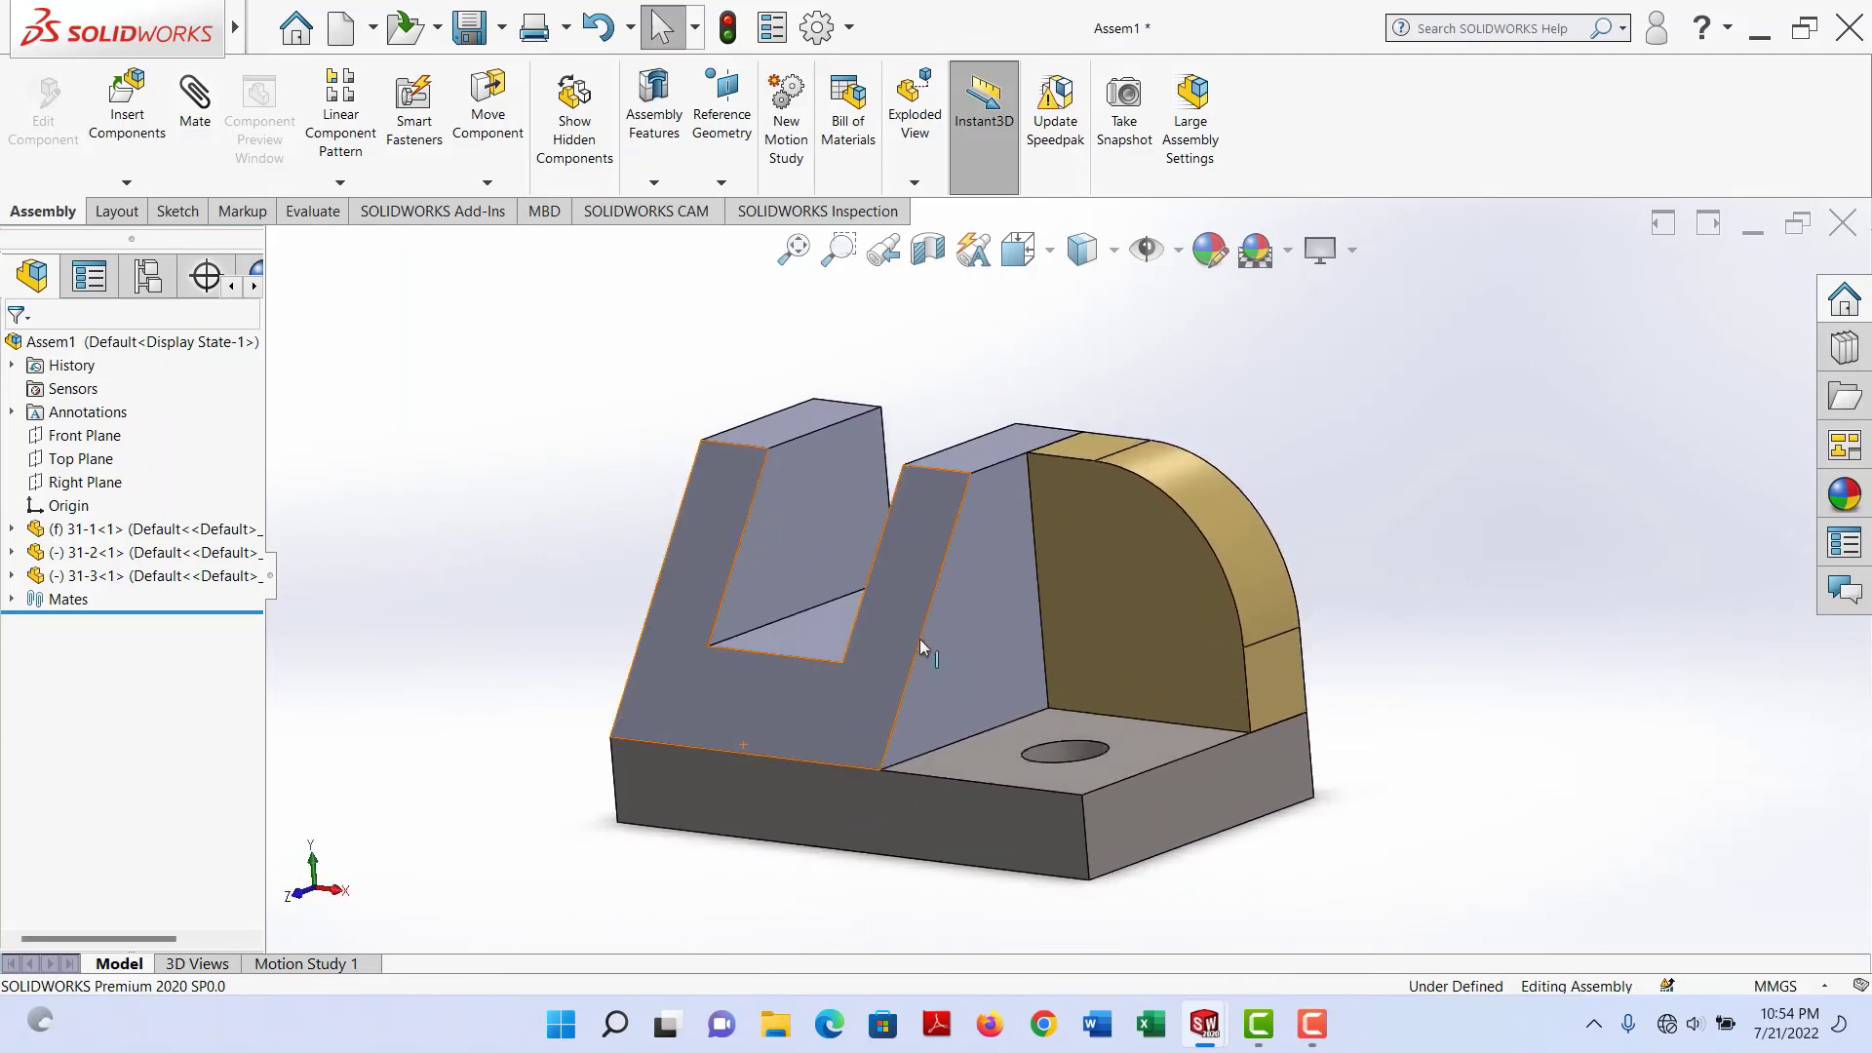
{"action": "middle_click_drag", "start_coordinate": [1283, 611], "coordinate": [1187, 678]}
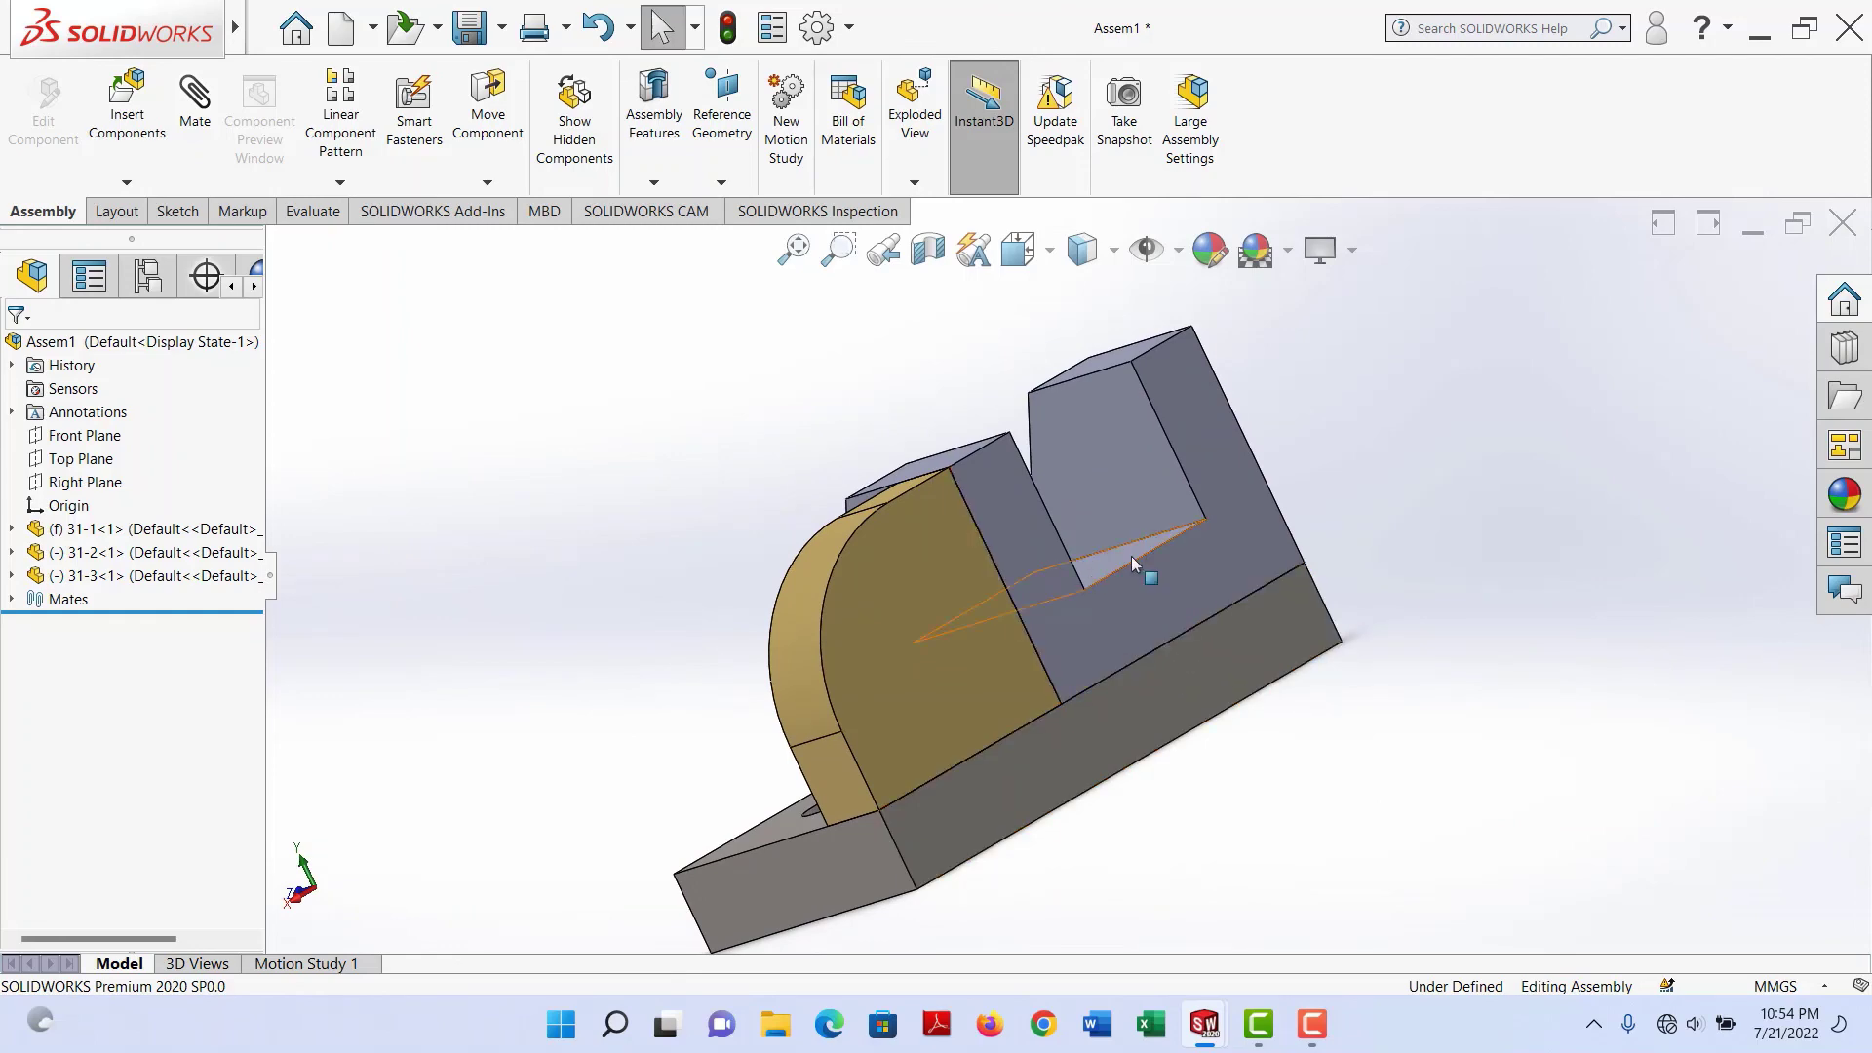
{"action": "middle_click_drag", "start_coordinate": [994, 661], "coordinate": [1216, 567]}
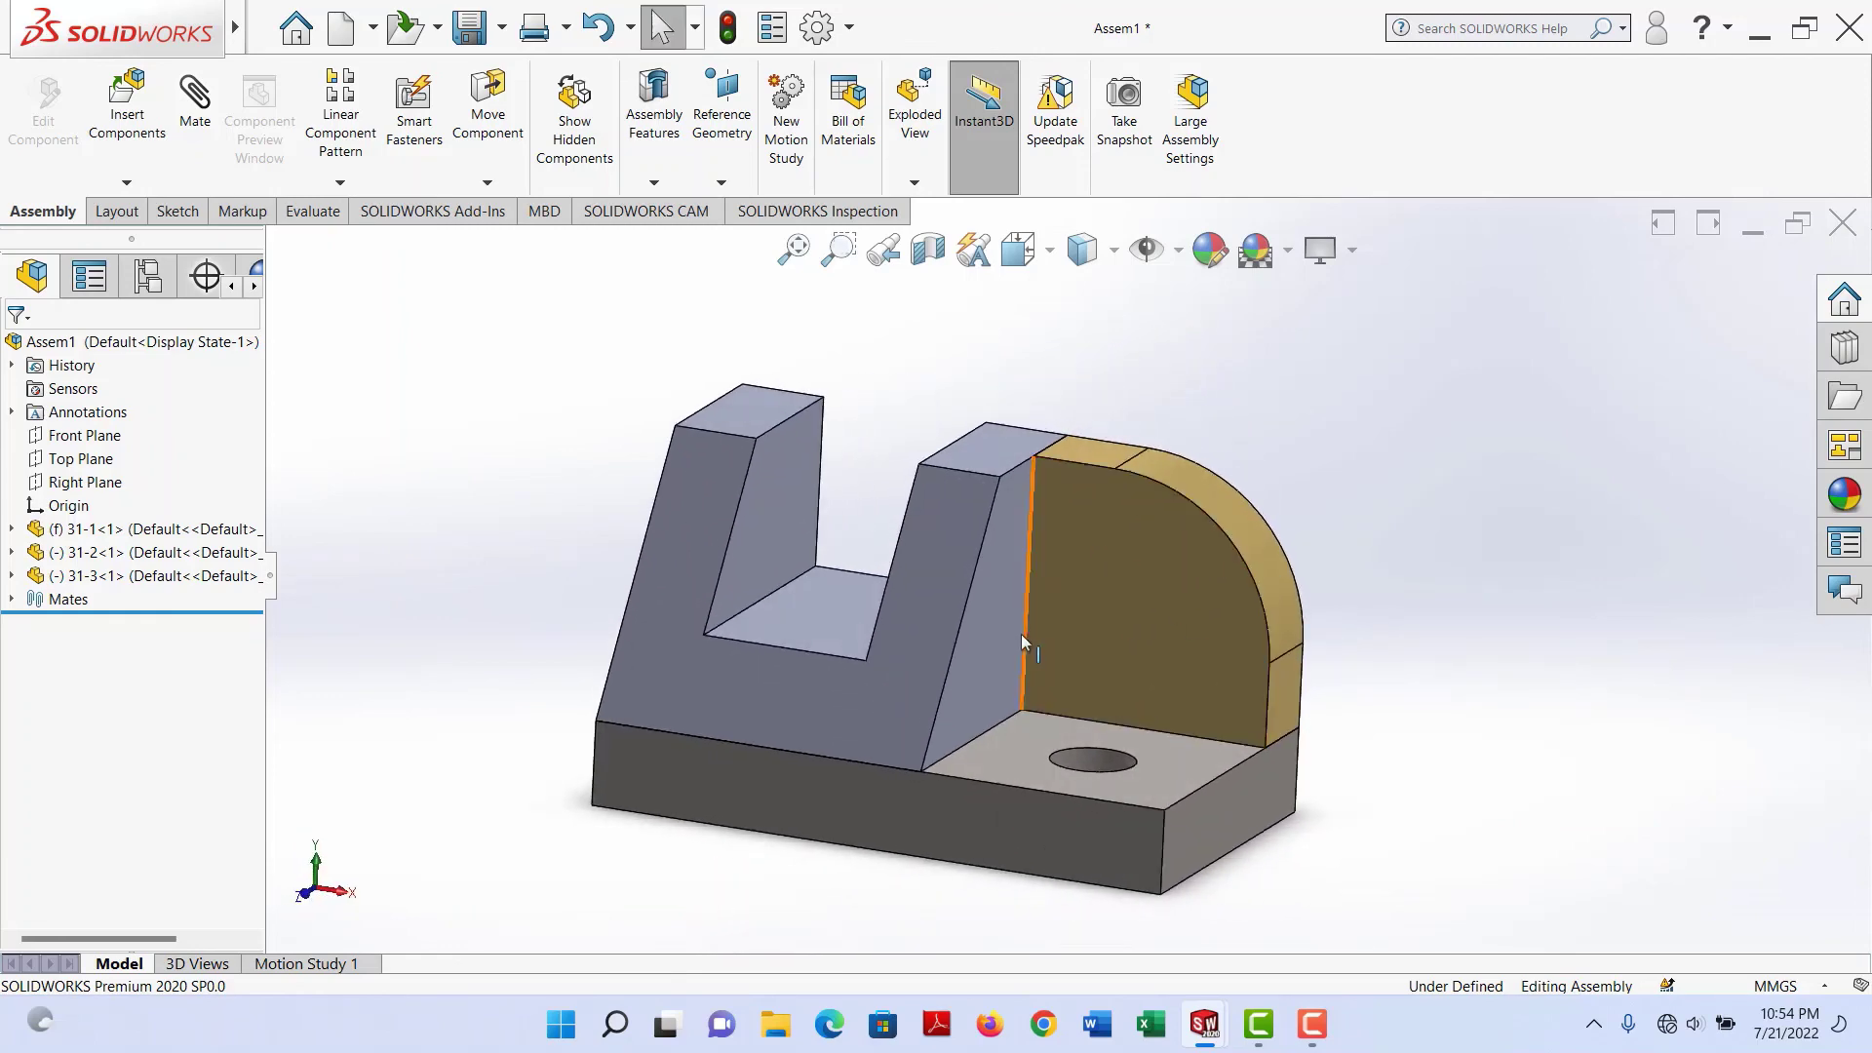
{"action": "middle_click_drag", "start_coordinate": [1020, 633], "coordinate": [1054, 606]}
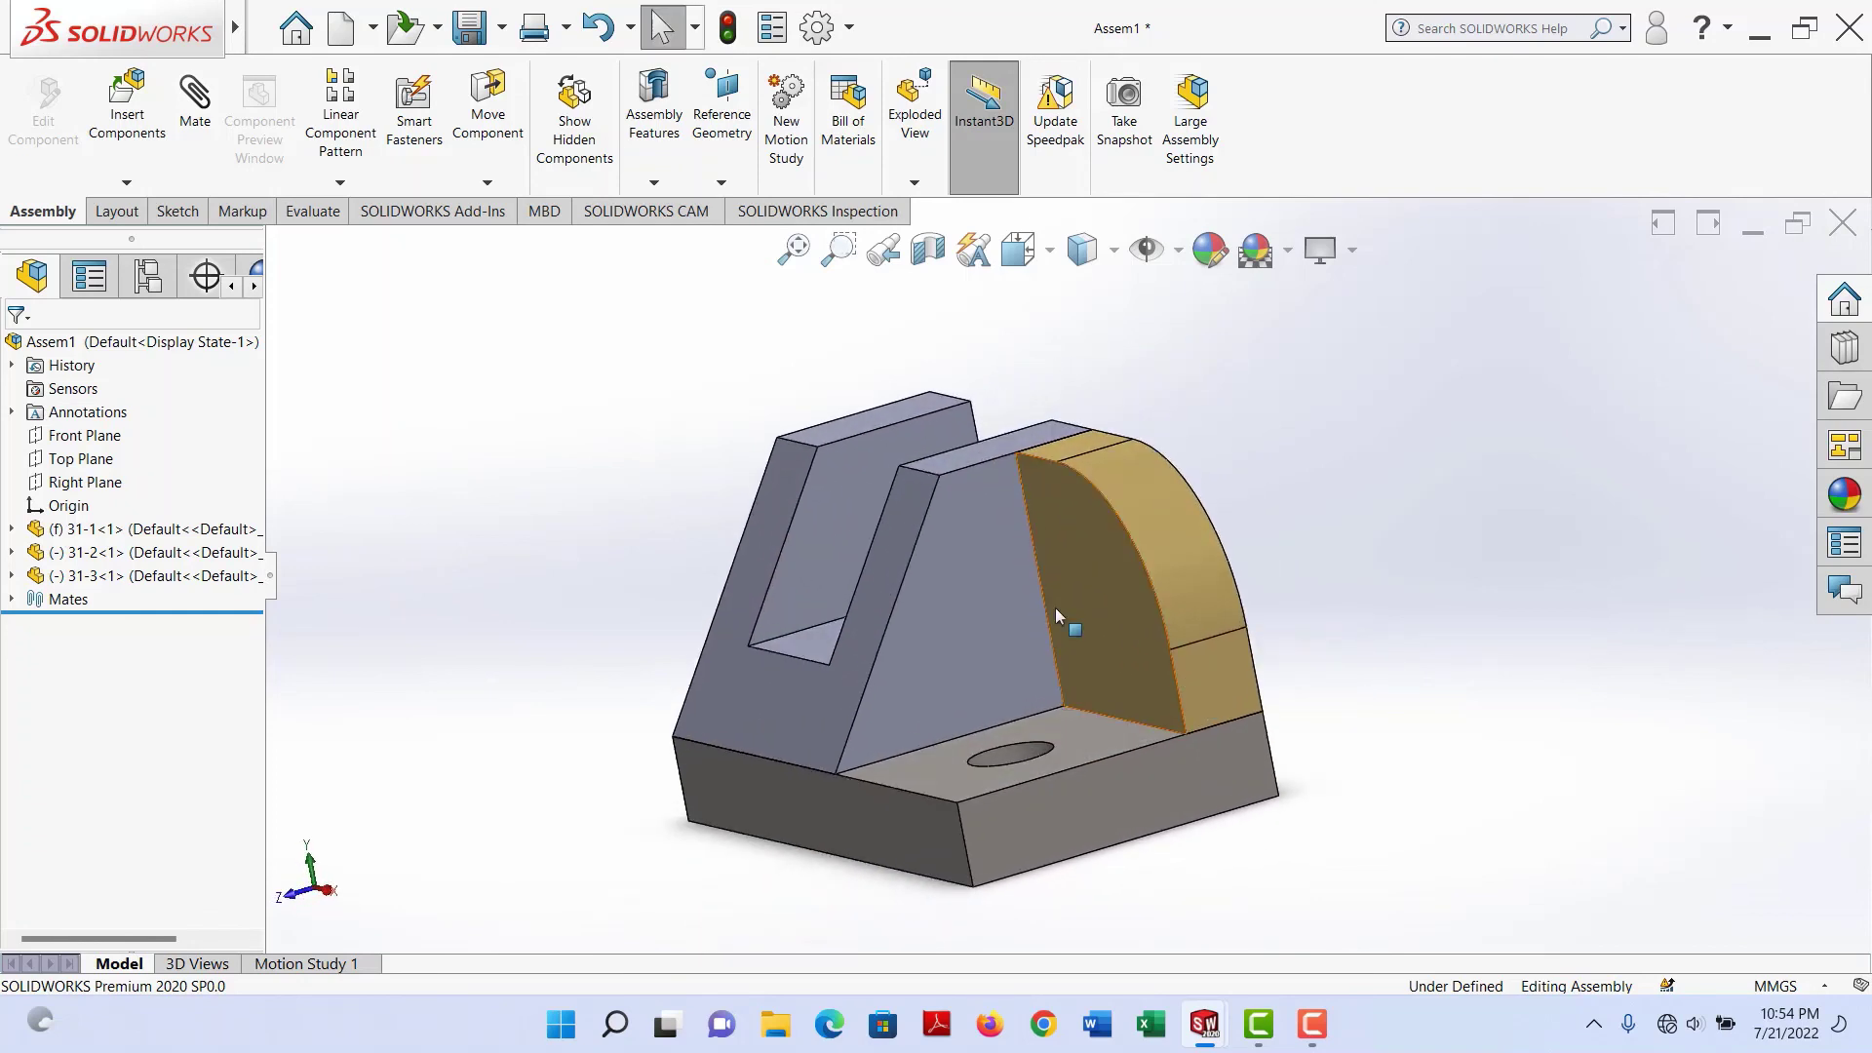
{"action": "scroll", "coordinate": [1066, 618], "scroll_direction": "down", "scroll_amount": 3}
{"action": "scroll", "coordinate": [1079, 660], "scroll_direction": "up", "scroll_amount": 3}
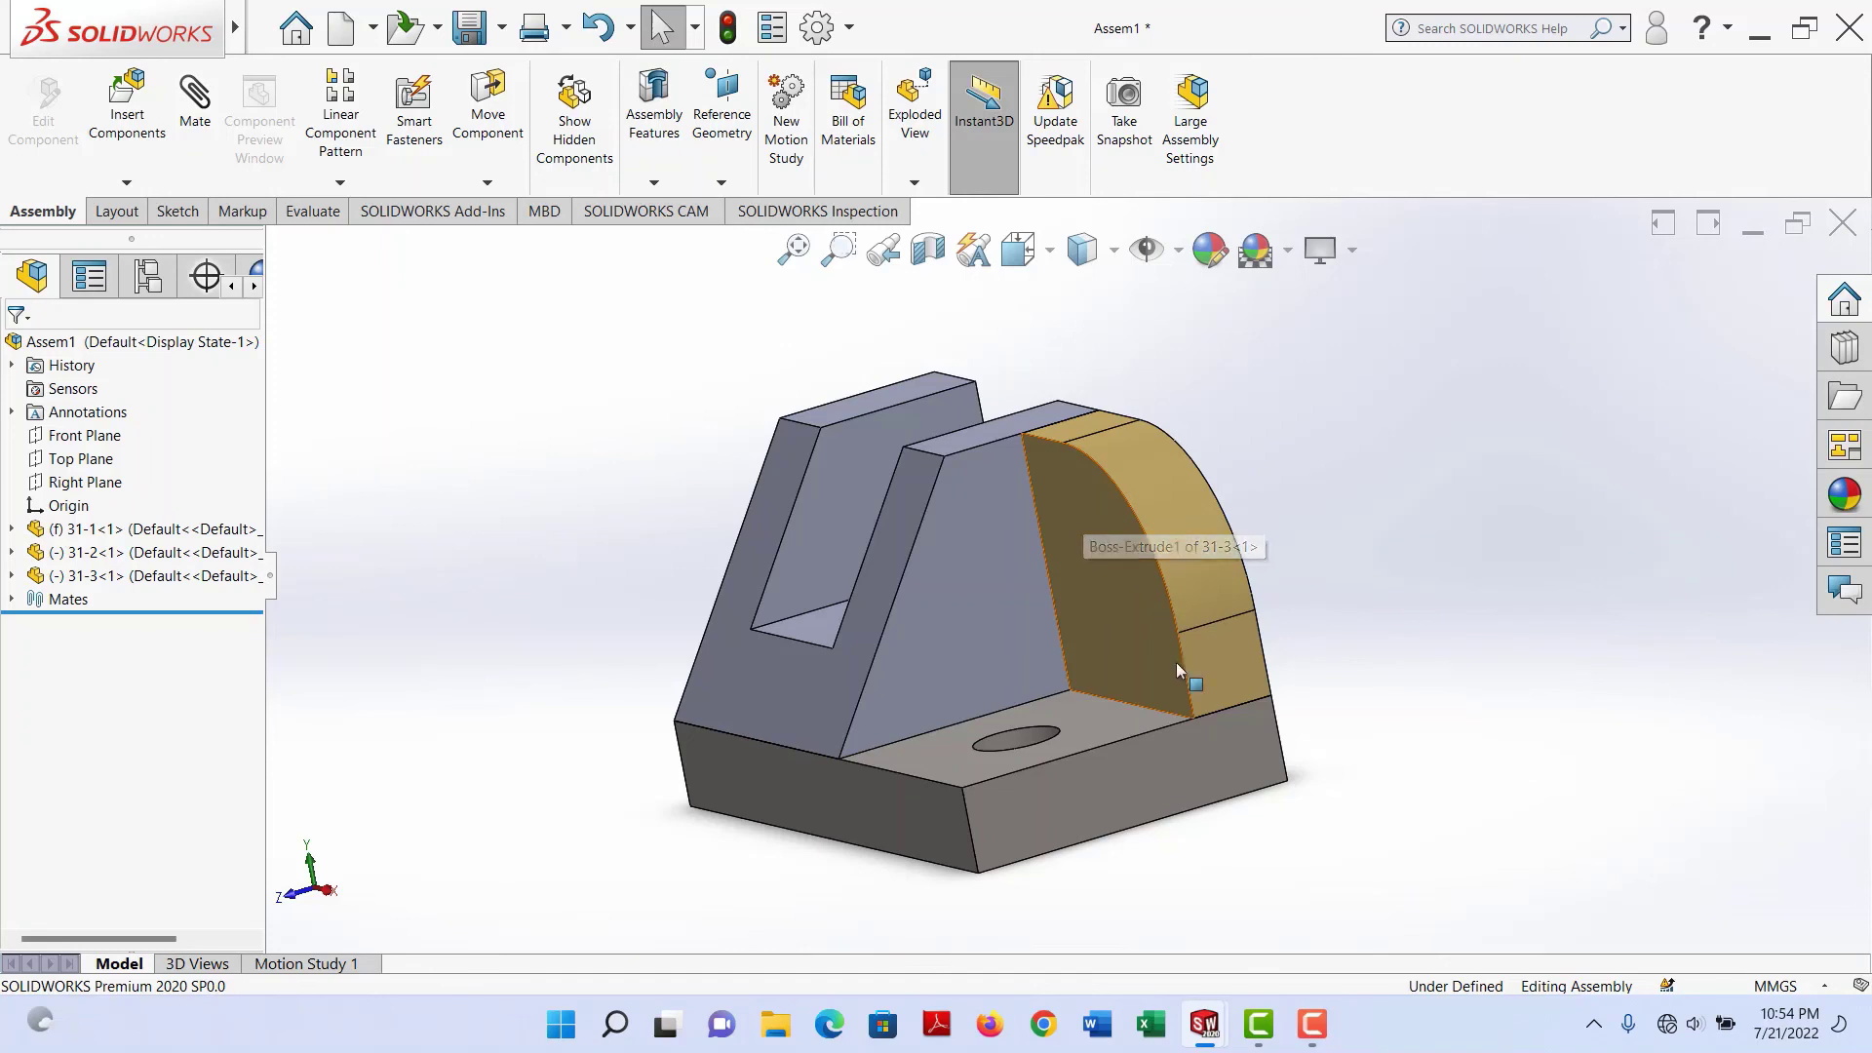
{"action": "left_click", "coordinate": [1315, 1024]}
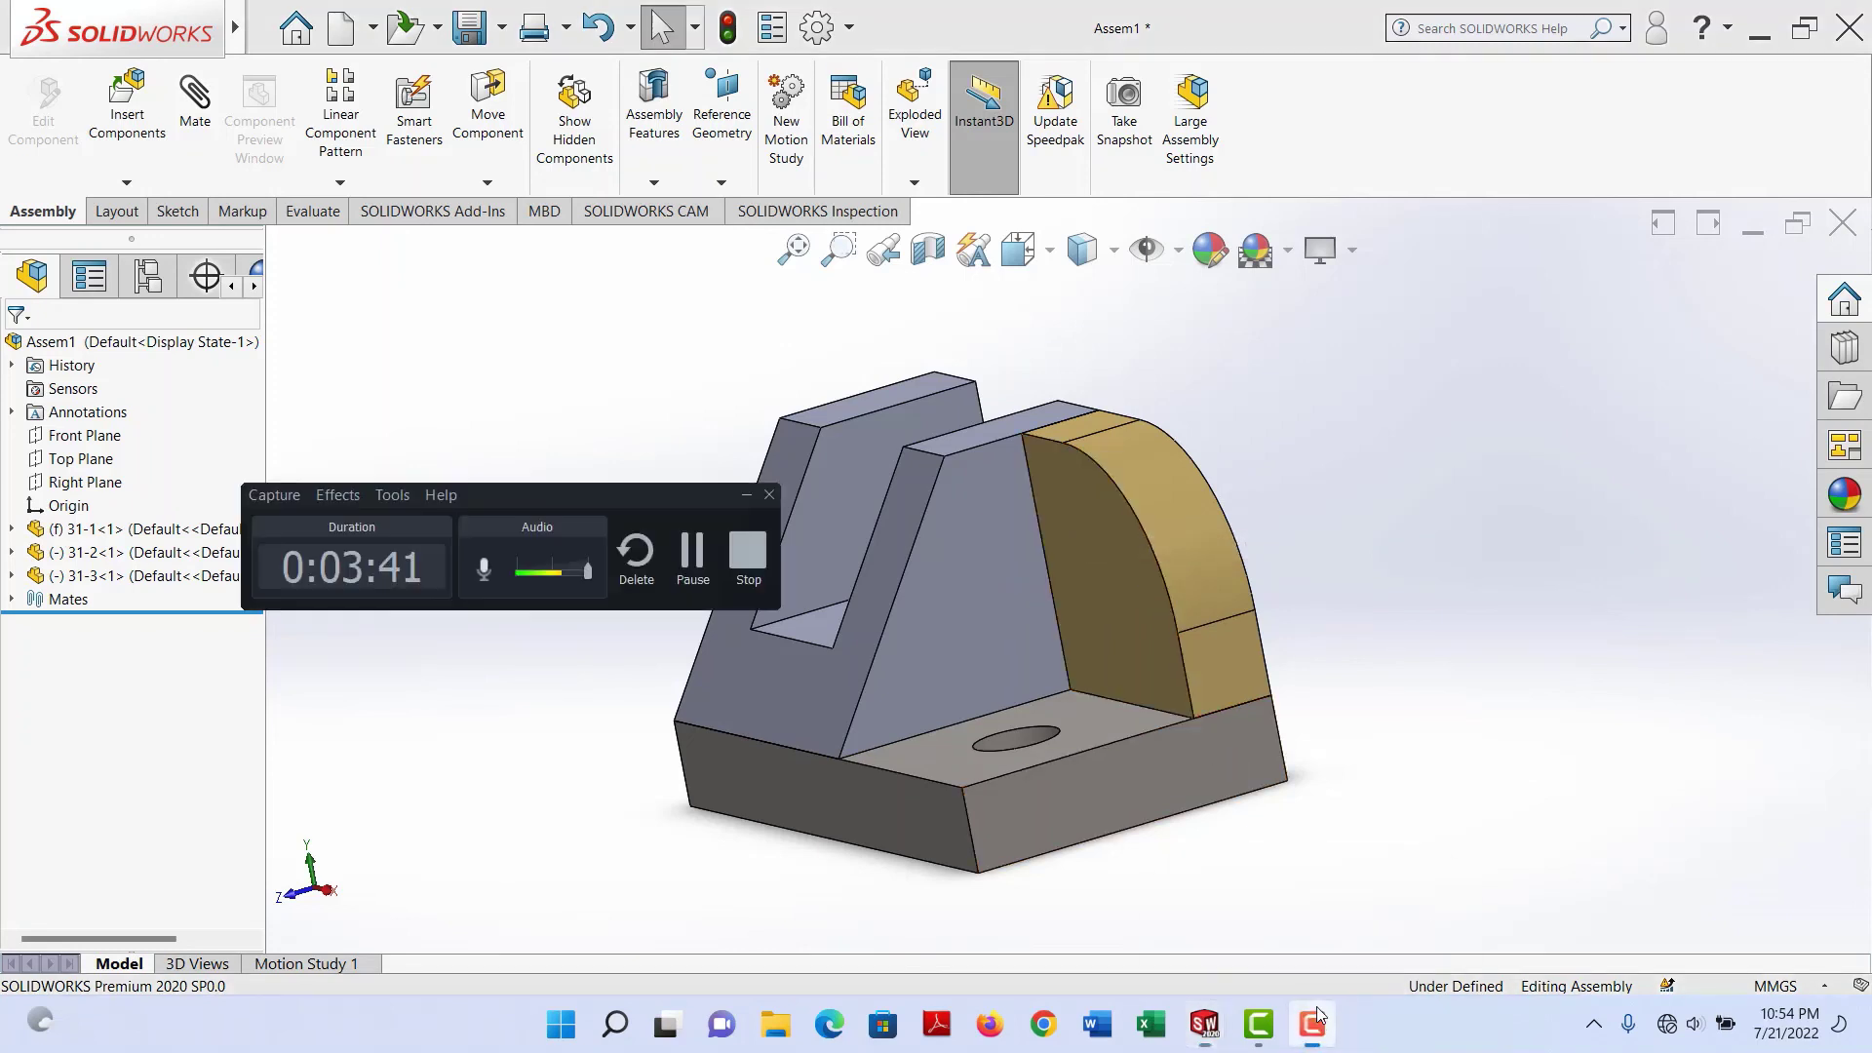